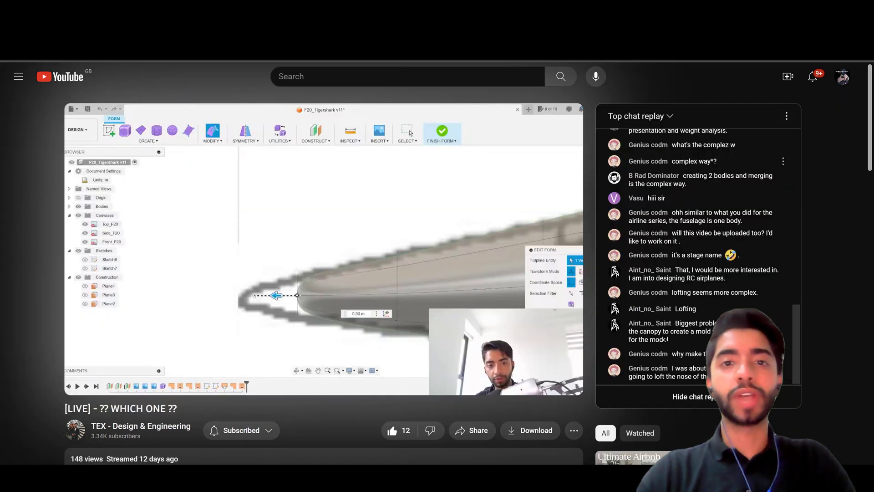
Step: Open the Super Thanks purchase for the livestream video and raise the contribution amount above £2.00
scroll(596, 402, down, 1)
scroll(596, 403, down, 1)
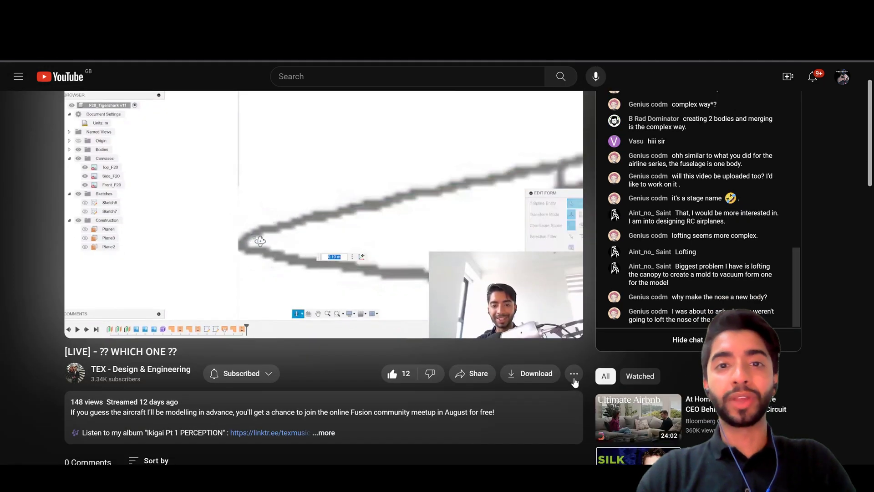
click(574, 374)
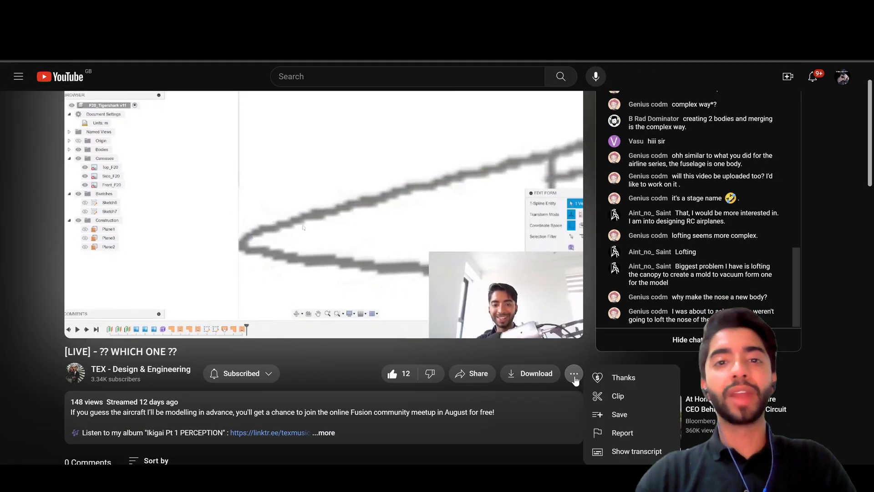
click(634, 382)
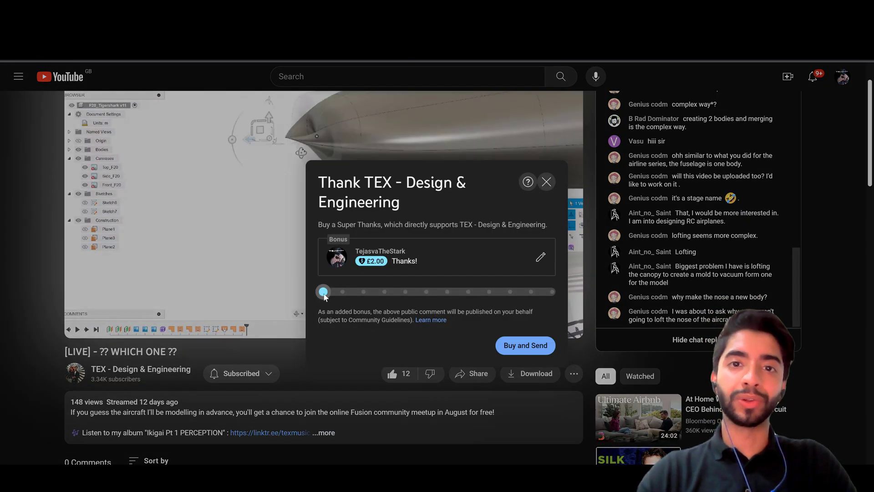
drag(323, 292, 428, 301)
drag(503, 308, 572, 307)
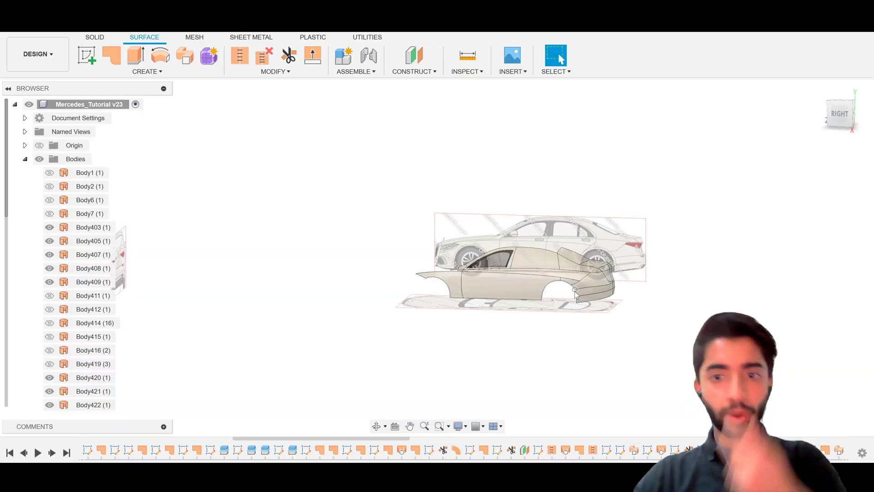
Step: Examine the partly modelled car body against the side and top blueprint canvases
scroll(565, 292, up, 5)
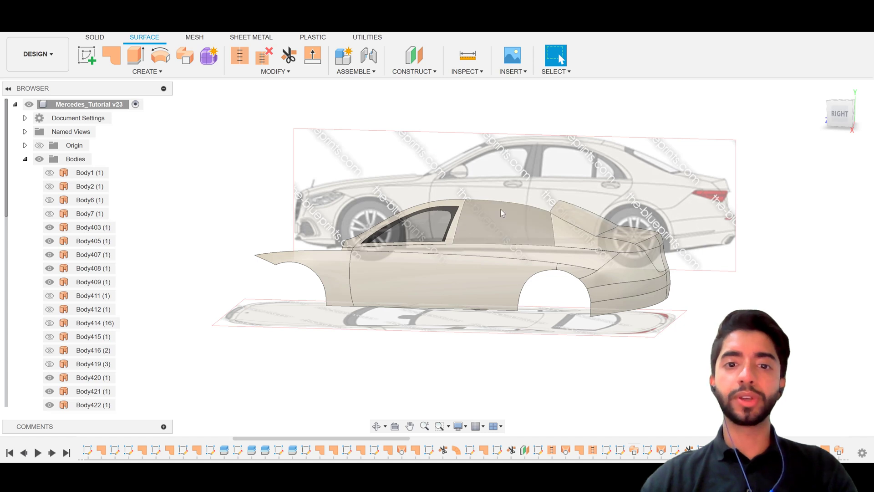
click(533, 200)
click(840, 113)
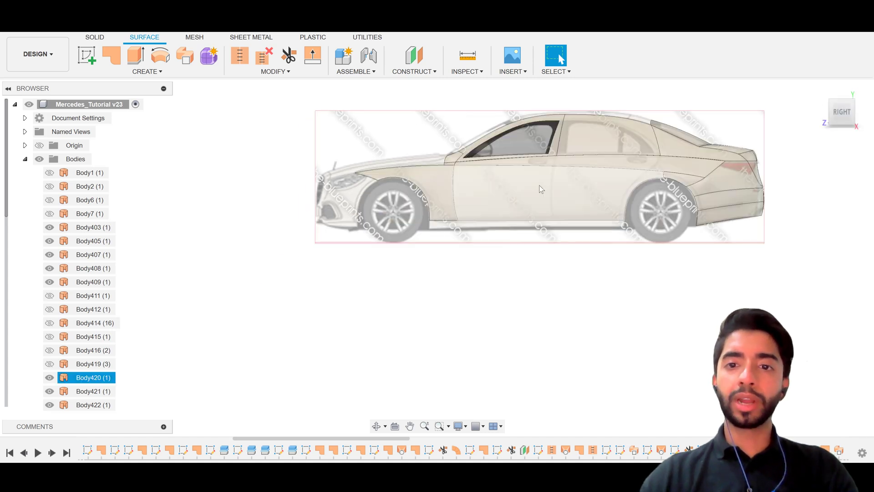
middle_drag(539, 186, 444, 265)
key(Escape)
scroll(528, 201, up, 3)
scroll(573, 184, down, 2)
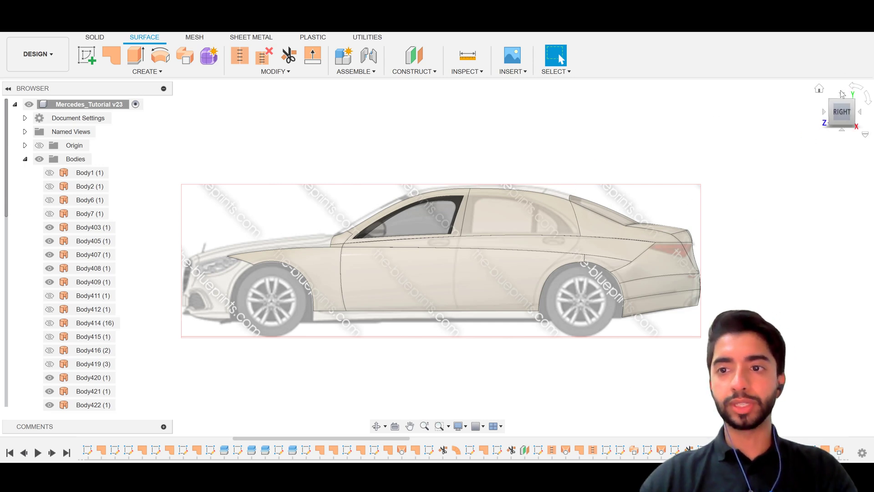
shift+middle_drag(616, 204, 536, 66)
scroll(545, 263, down, 1)
scroll(542, 261, up, 4)
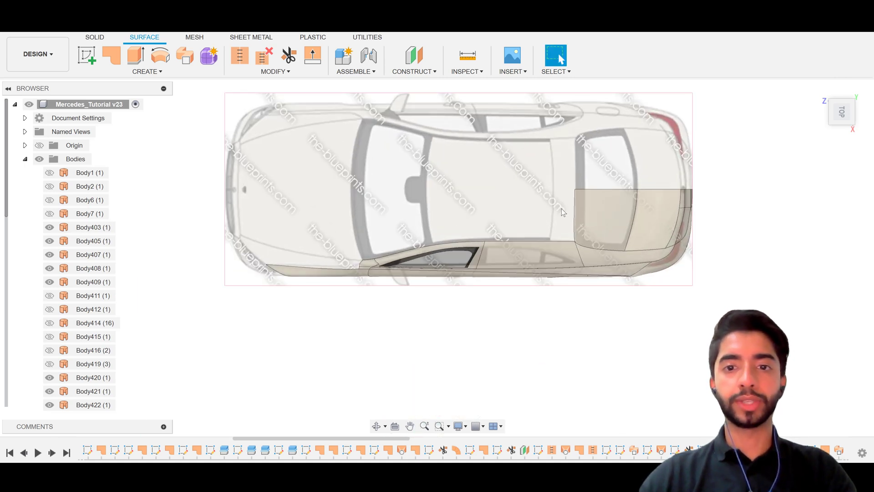
middle_drag(440, 208, 480, 268)
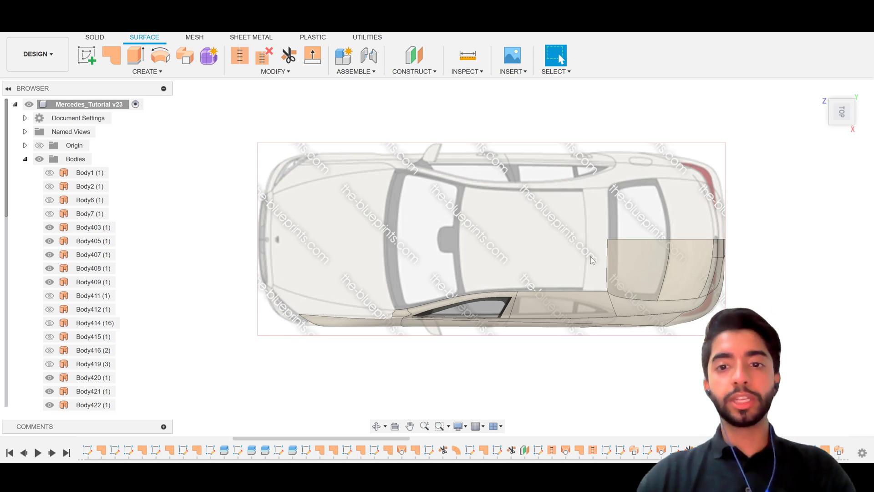
scroll(592, 260, up, 3)
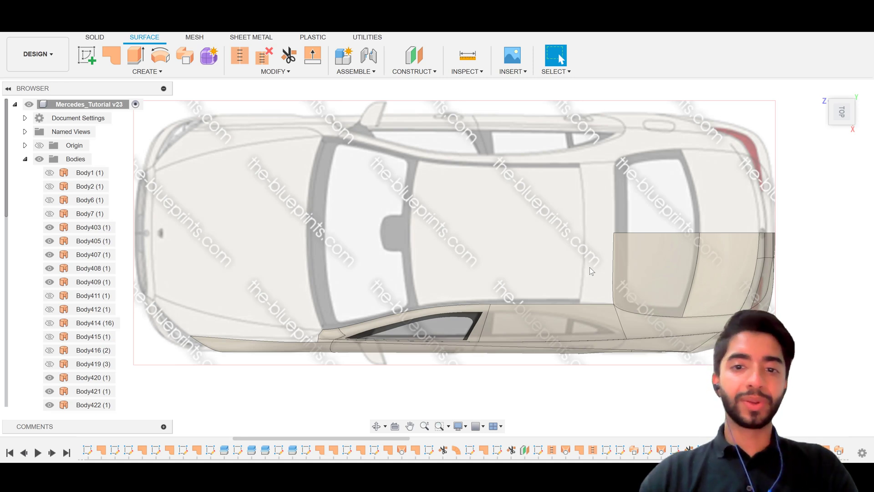
Step: Start a sketch on the horizontal plane of the top blueprint and move the Sketch Palette over the browser, clear of the car
click(86, 55)
click(539, 245)
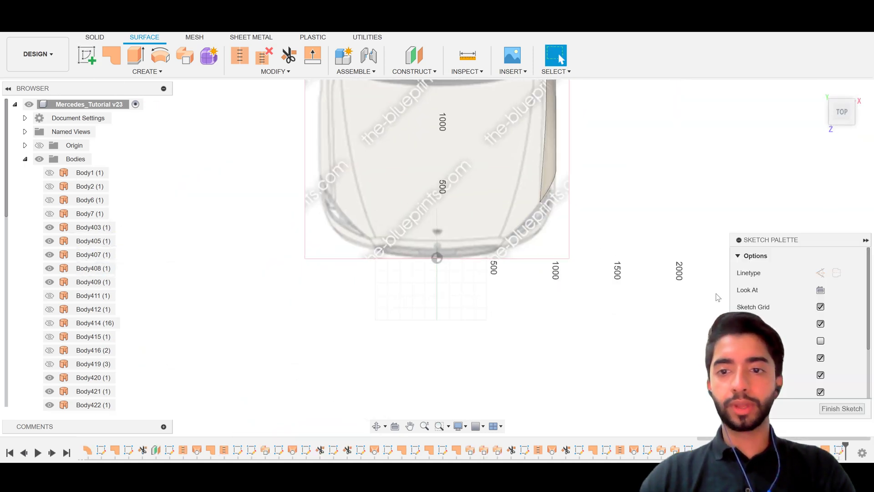
drag(799, 241, 115, 107)
scroll(115, 204, down, 3)
click(867, 97)
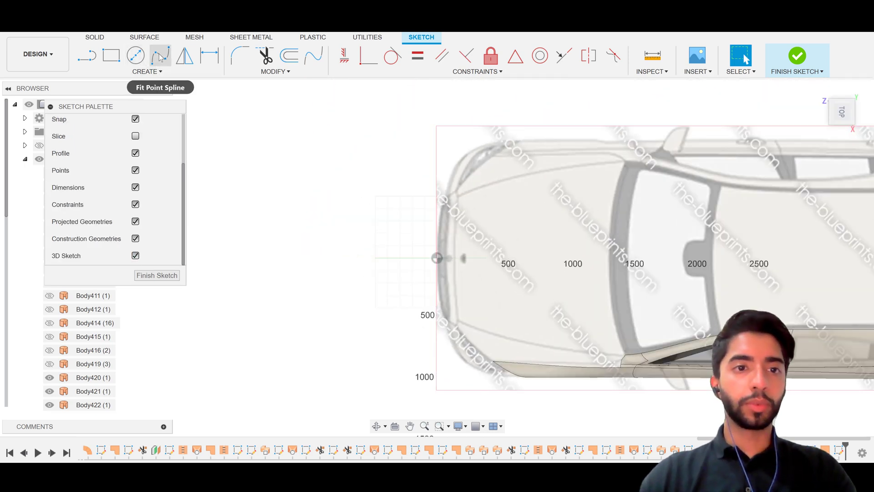
click(160, 56)
middle_drag(640, 278, 408, 230)
shift+middle_drag(623, 204, 636, 183)
click(667, 170)
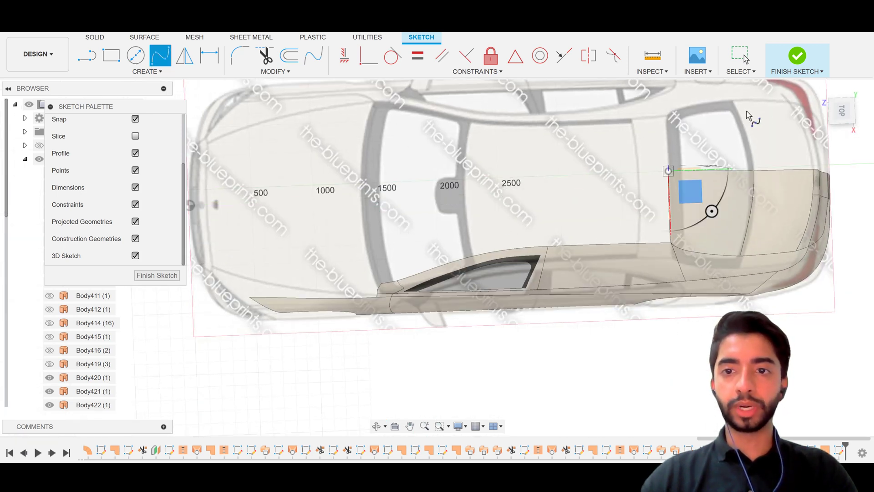
click(839, 110)
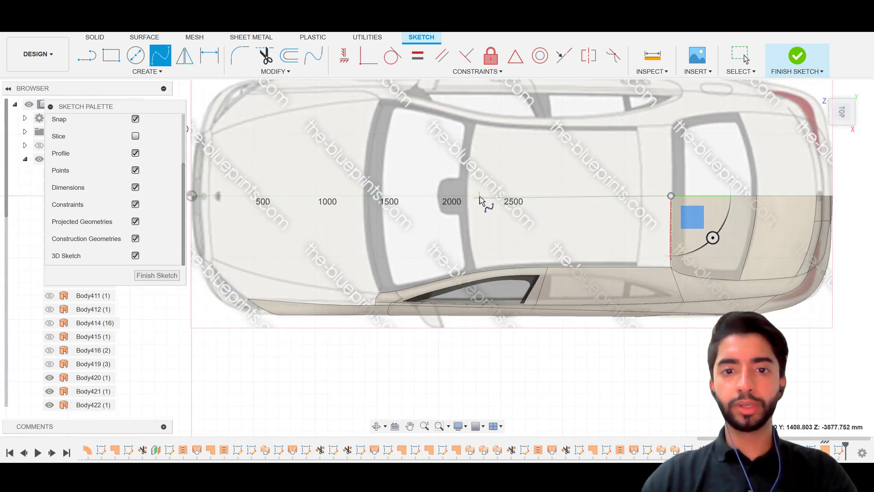
scroll(598, 207, up, 4)
scroll(598, 207, down, 2)
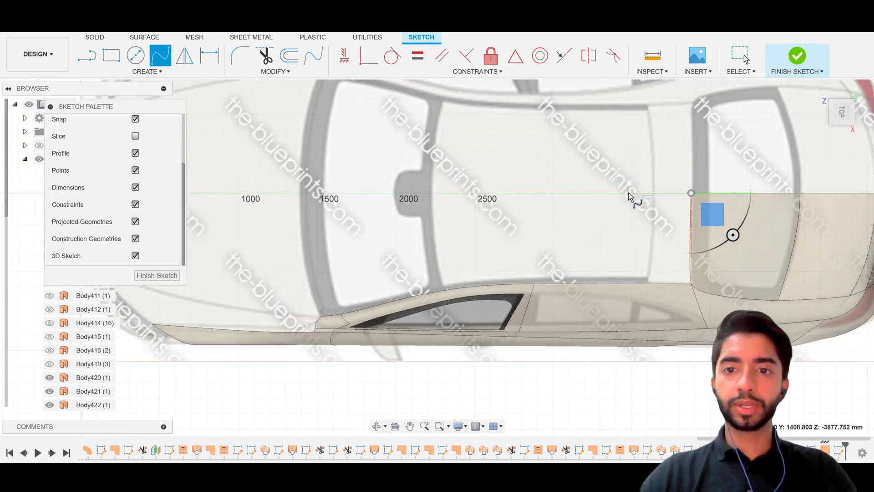
scroll(578, 230, down, 1)
scroll(575, 227, up, 1)
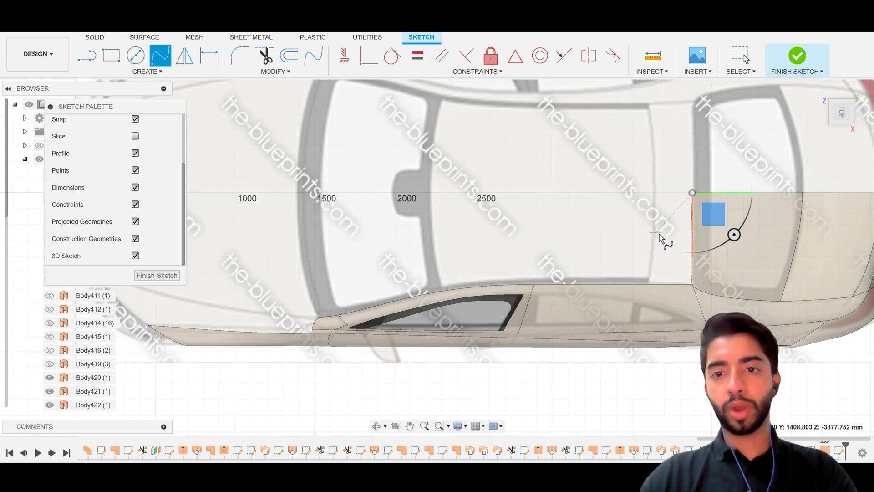
key(Escape)
key(Escape)
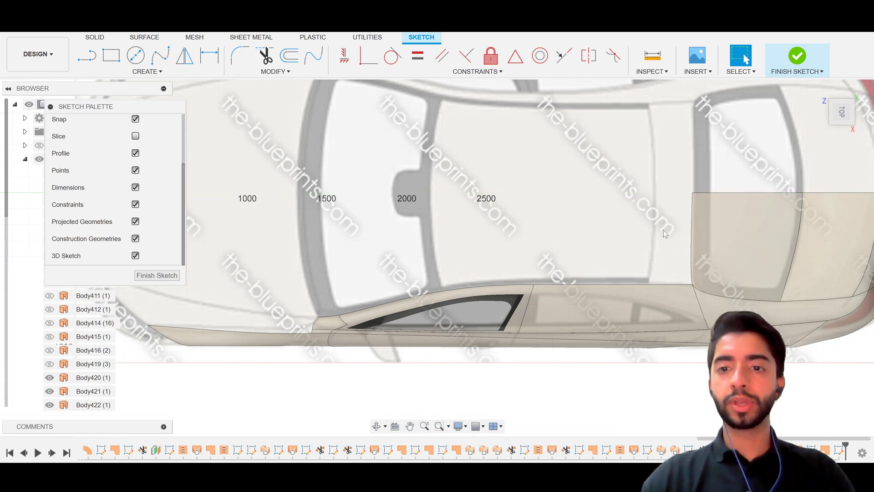
Step: Examine the roofline from the rear window forward to the windscreen against the side blueprint
click(843, 135)
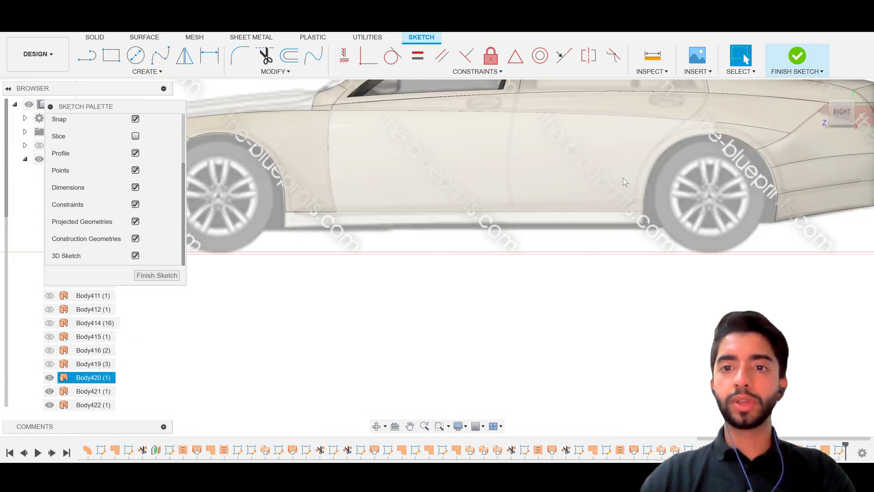
scroll(660, 185, up, 5)
scroll(660, 185, up, 2)
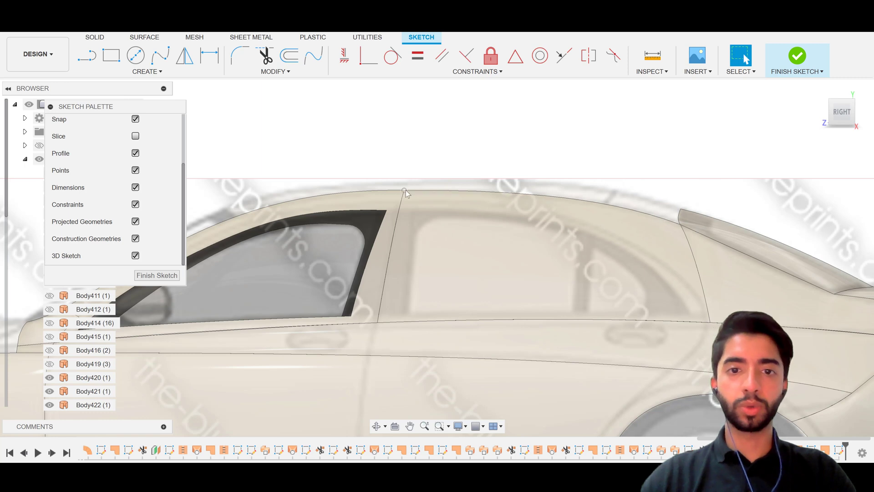
scroll(406, 187, down, 4)
scroll(504, 186, up, 4)
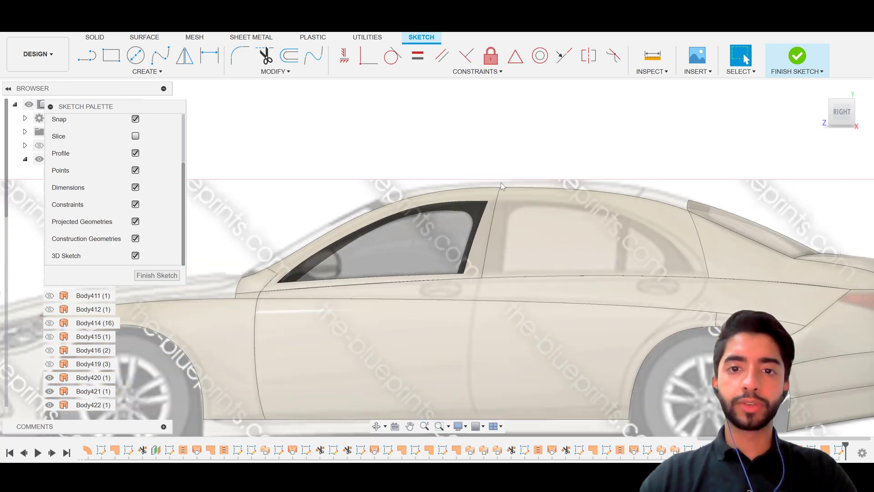
middle_drag(385, 201, 491, 191)
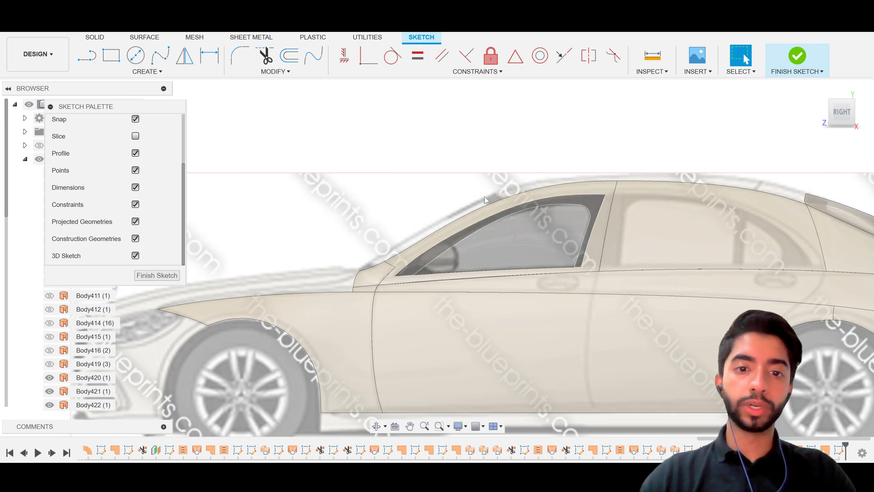
scroll(582, 163, down, 2)
middle_drag(648, 155, 453, 167)
click(841, 94)
Step: Draw a two-point fit point spline about 960 mm long along the centreline, from the rear window's front corner forward across the roof
click(160, 55)
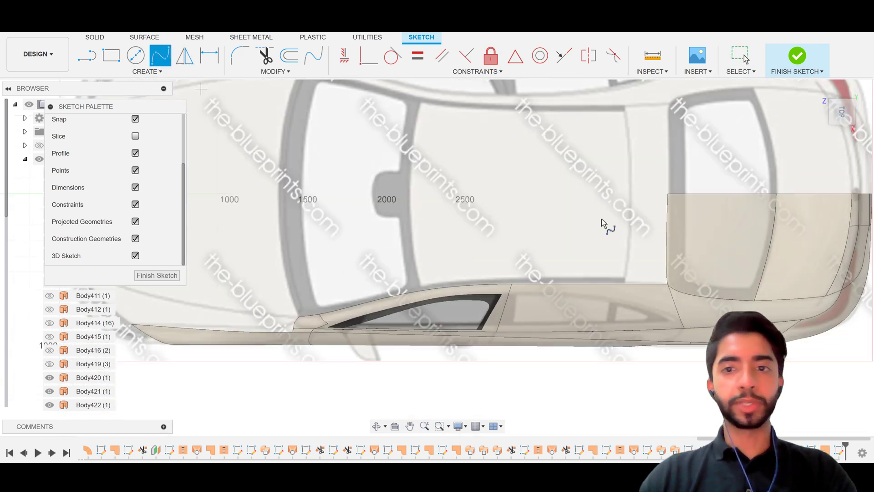
middle_drag(603, 222, 584, 231)
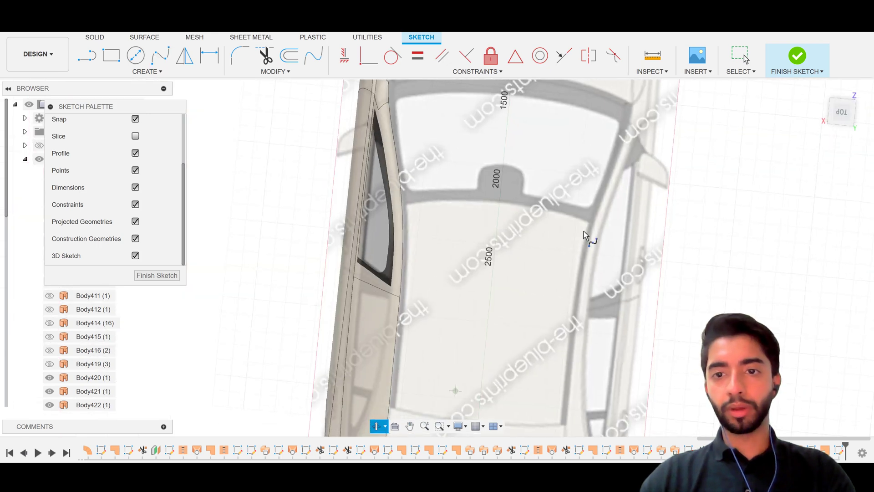
click(840, 112)
click(834, 112)
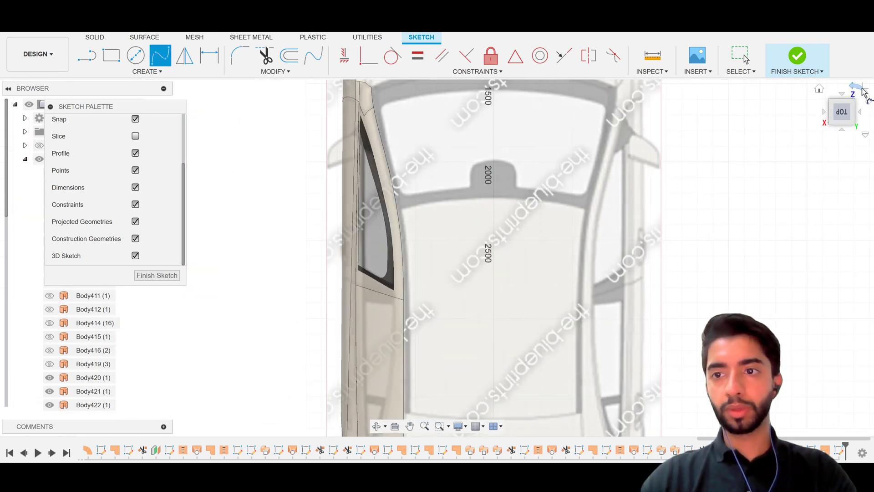
click(858, 90)
mouse_move(570, 250)
shift+middle_down()
mouse_move(556, 247)
mouse_move(577, 238)
mouse_move(600, 184)
shift+middle_up()
click(605, 168)
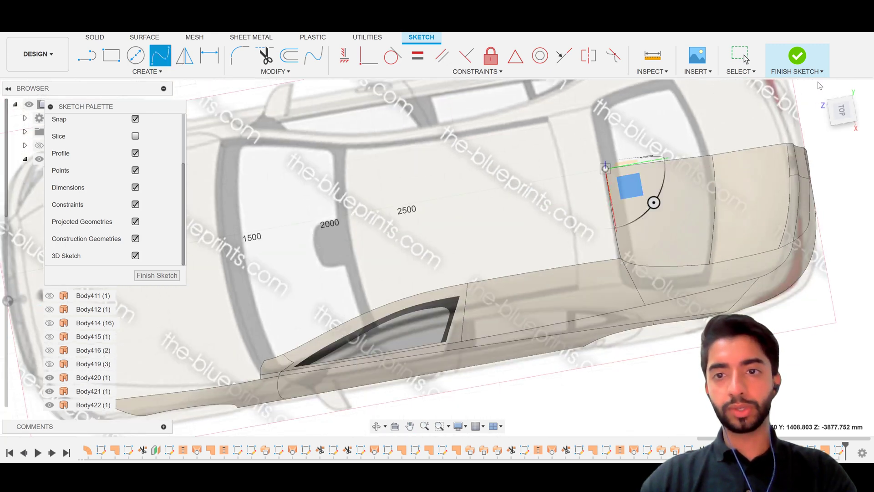
click(842, 113)
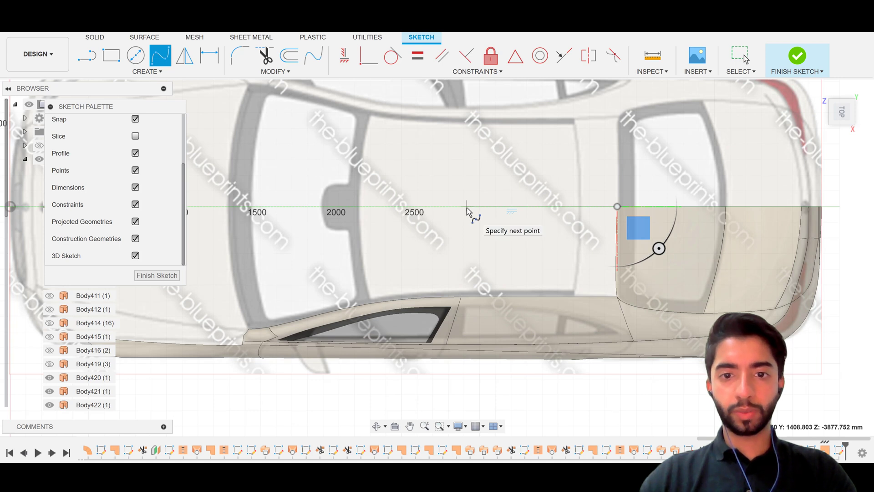
click(466, 207)
click(510, 253)
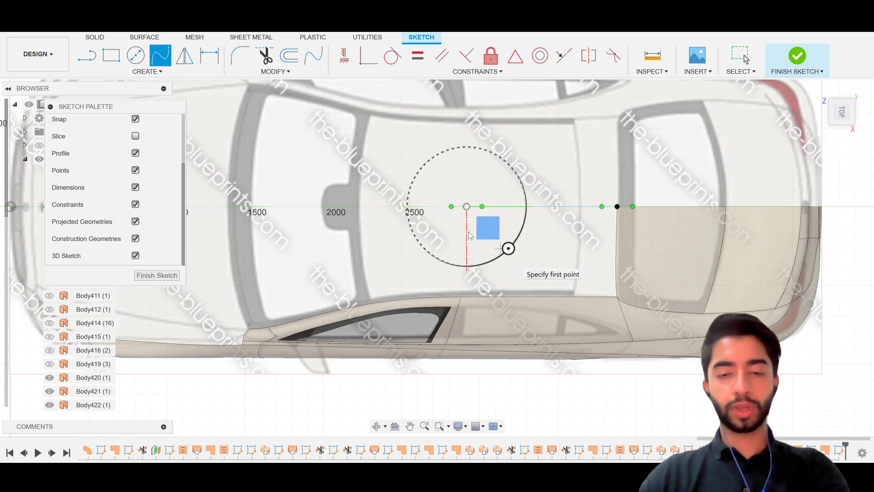
key(Escape)
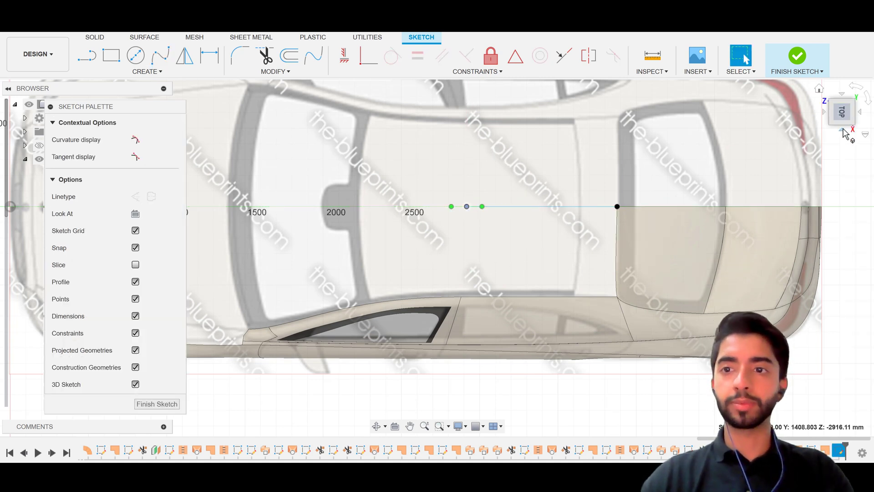
Step: Move the spline's front end point 100 mm straight up towards the blueprint roofline in the side view
click(841, 130)
scroll(465, 210, up, 3)
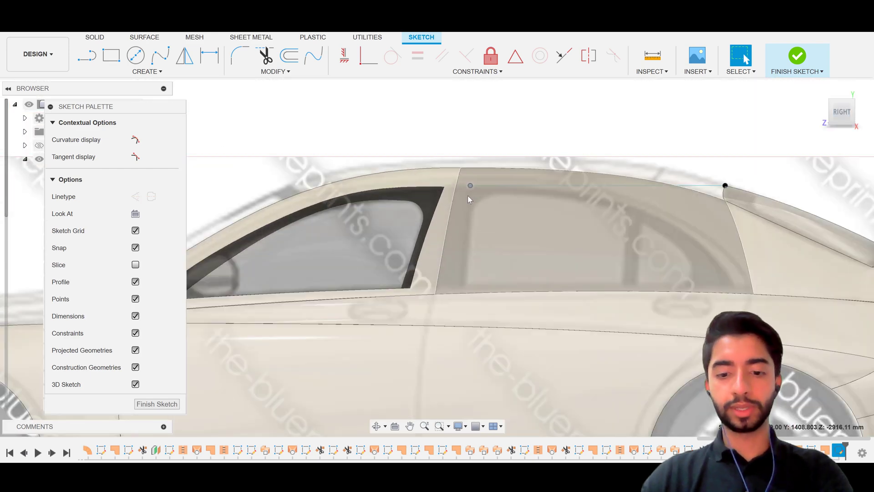
key(m)
mouse_move(471, 155)
mouse_down()
mouse_move(470, 133)
mouse_move(460, 144)
mouse_up()
scroll(468, 146, up, 3)
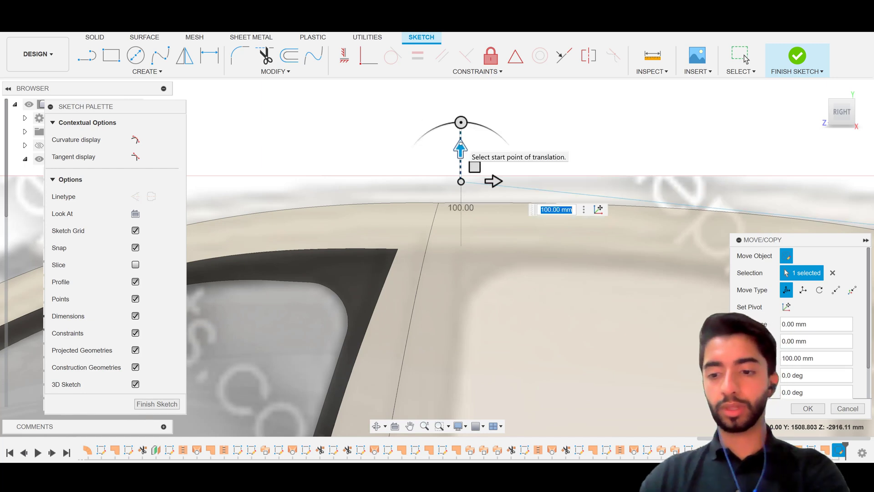
key(Return)
scroll(482, 191, down, 3)
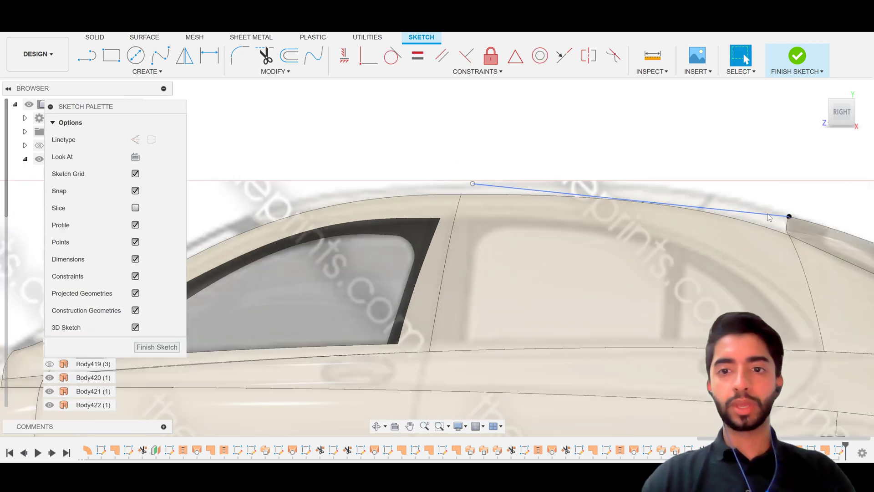
Step: Activate the tangent handle at the front end point of the roof spline
click(490, 186)
scroll(469, 190, up, 3)
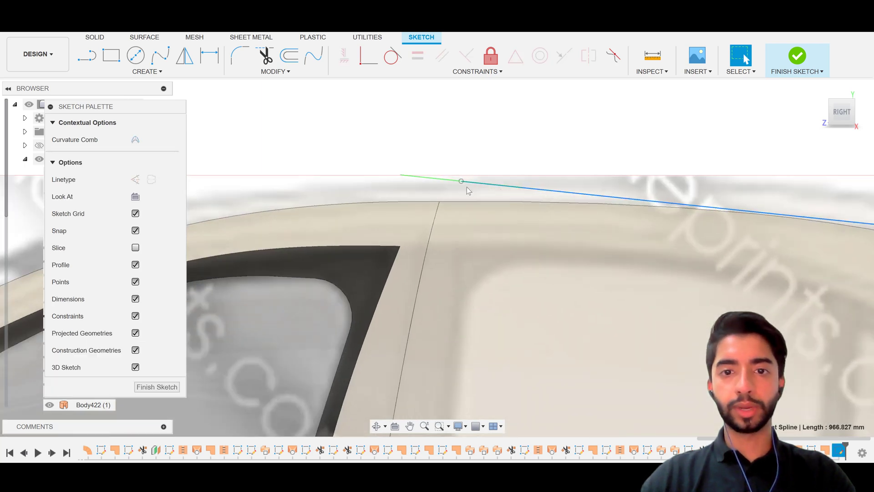
right_click(433, 181)
click(434, 269)
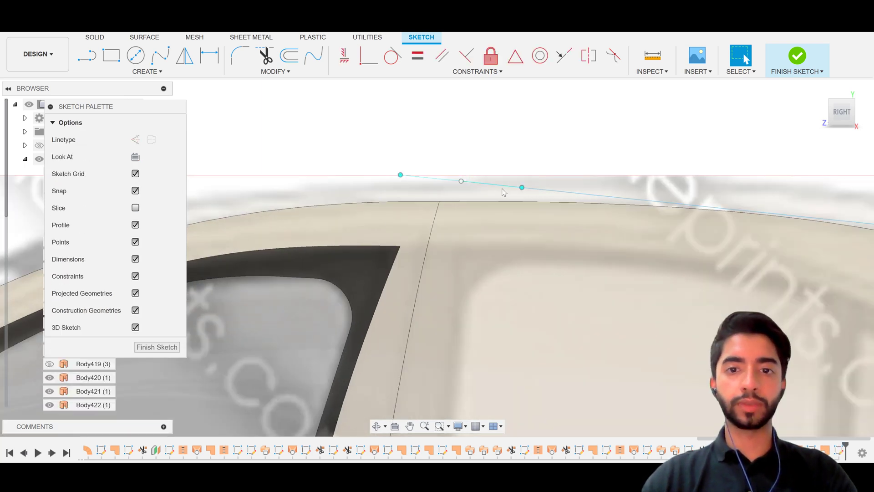
Step: Move the tangent handle at the roof spline's front end about 69 mm rearward and 14 mm up to follow the blueprint roofline
click(522, 188)
key(m)
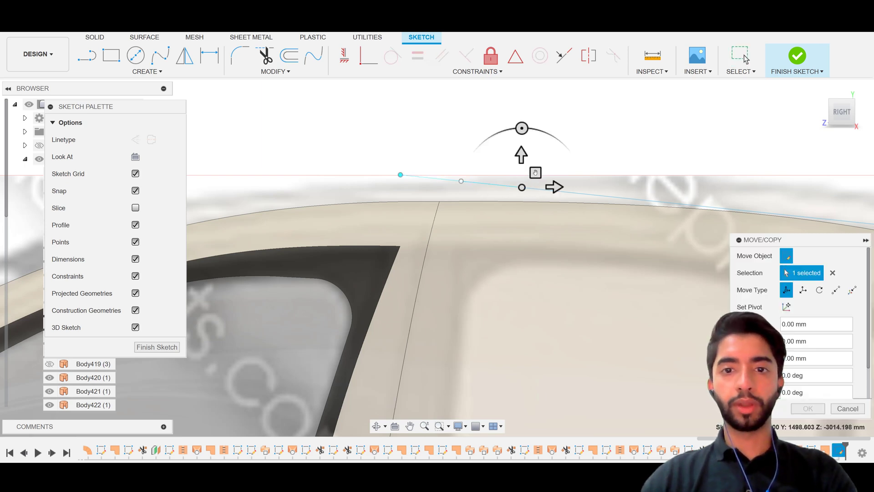
drag(535, 172, 537, 162)
scroll(546, 165, down, 1)
mouse_move(623, 152)
middle_down()
mouse_move(441, 172)
mouse_move(399, 189)
middle_up()
drag(368, 182, 397, 184)
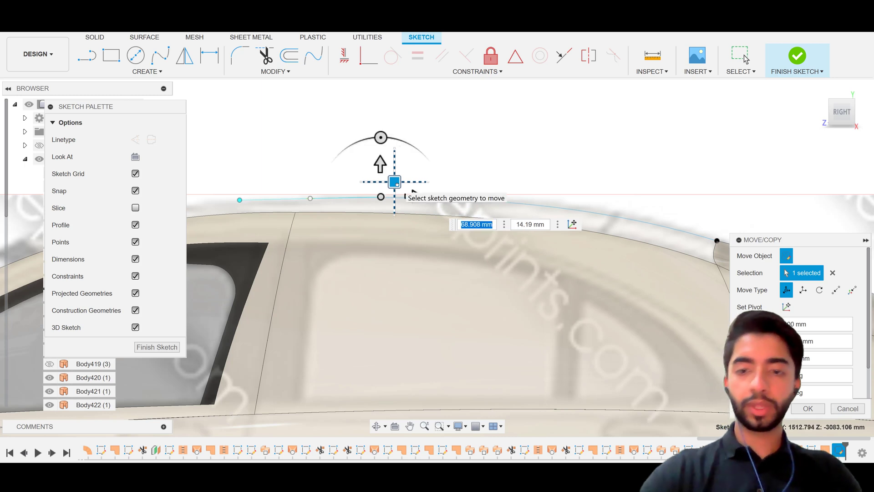
key(Return)
Step: Activate the tangent handle at the roof spline's rear end, where it meets the rear window
scroll(719, 255, up, 5)
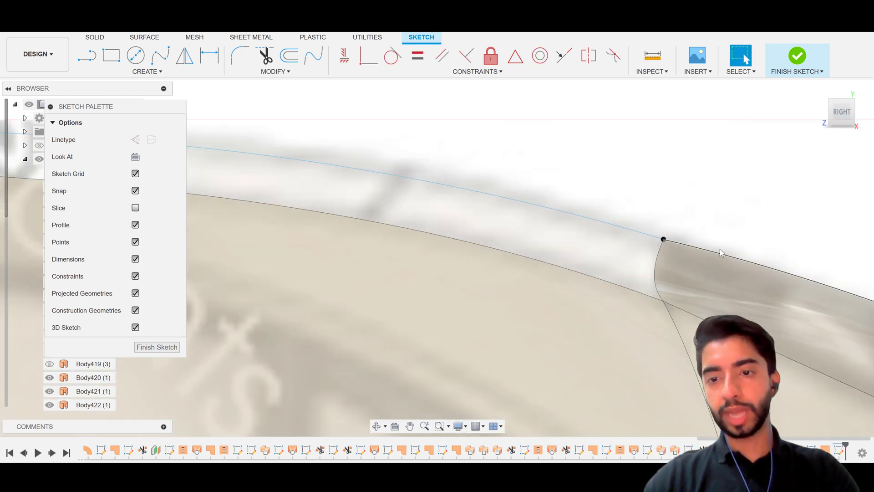
scroll(714, 249, down, 4)
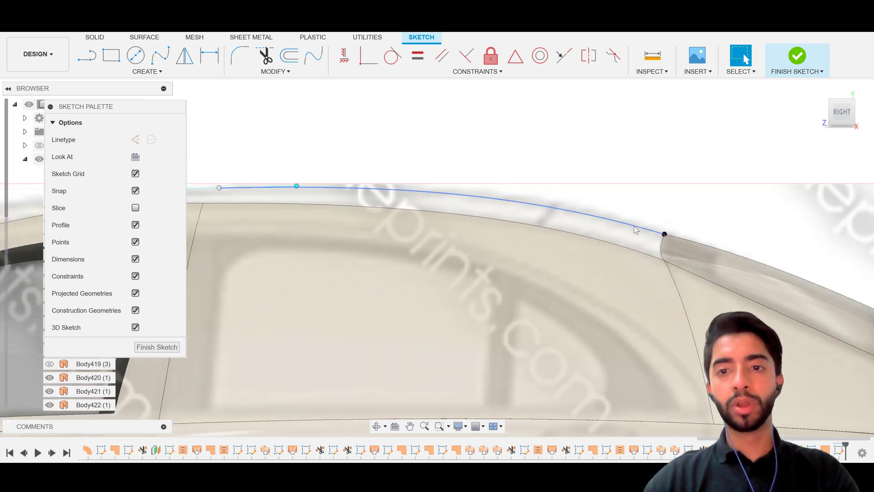
click(647, 229)
click(662, 235)
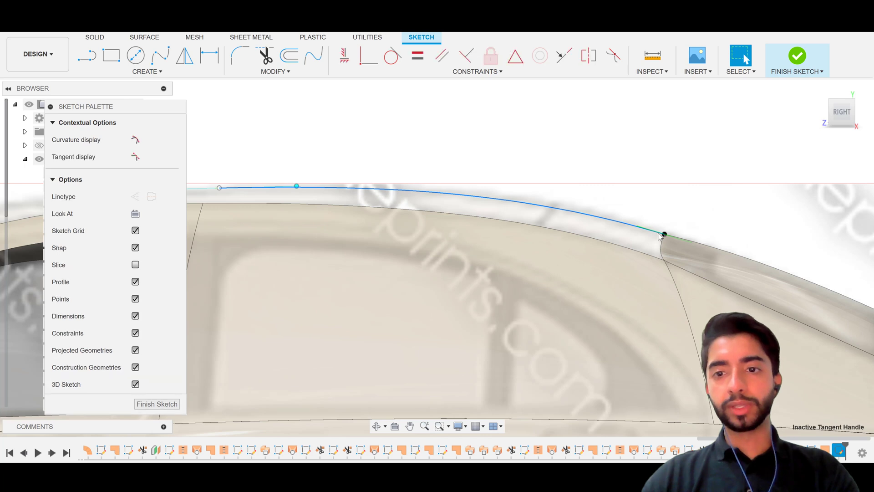
right_click(661, 234)
click(658, 326)
Step: Try to move the roof spline's rear tangent handle about 2 mm rearward and 5 mm up
click(637, 225)
key(m)
scroll(660, 225, up, 3)
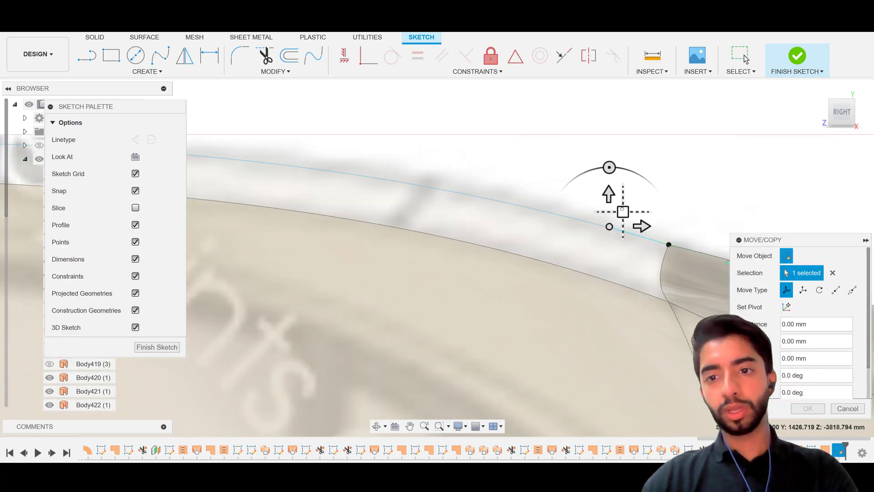
drag(622, 211, 625, 207)
middle_drag(667, 179, 449, 158)
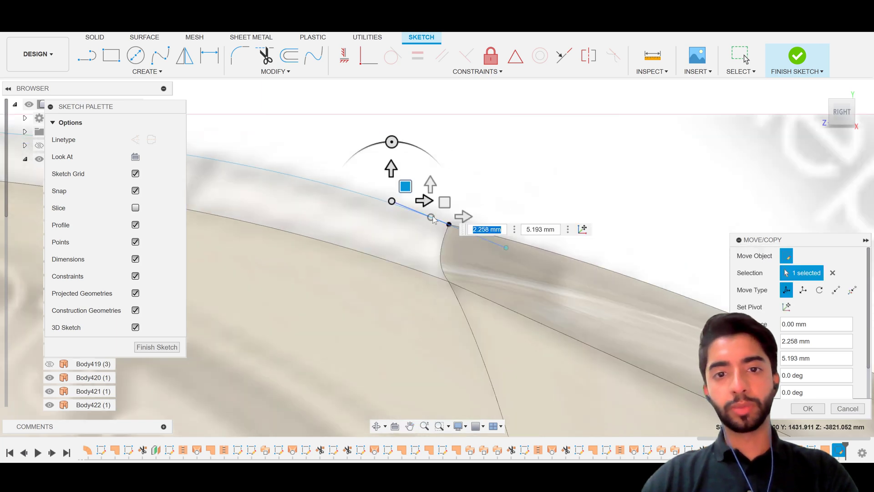
key(Return)
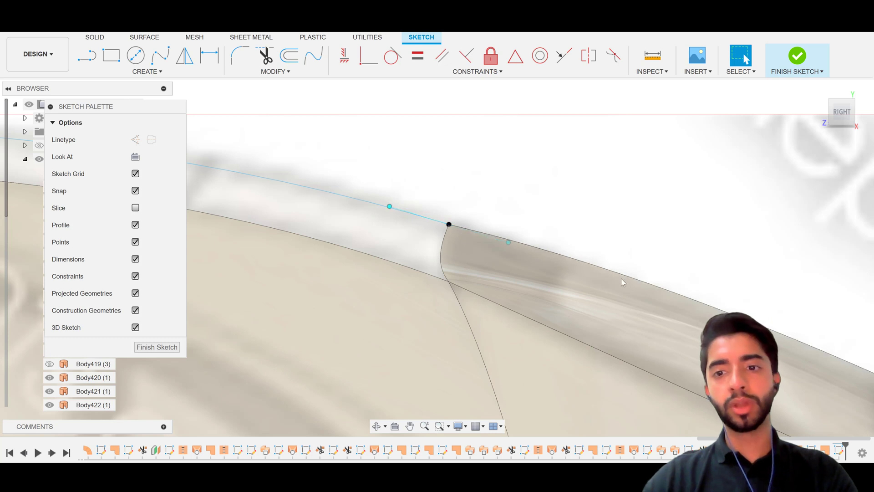
Step: Move the roof spline's front end point about 10 mm straight up to the blueprint roofline
scroll(476, 253, down, 1)
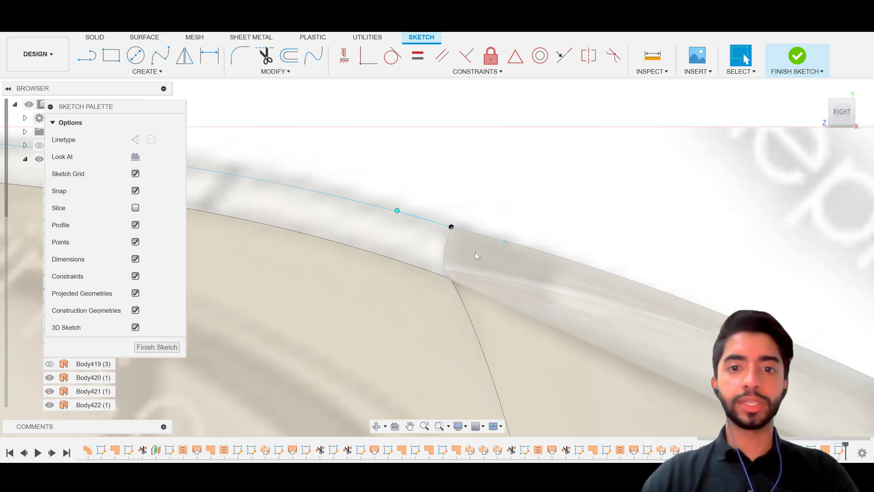
scroll(474, 252, up, 2)
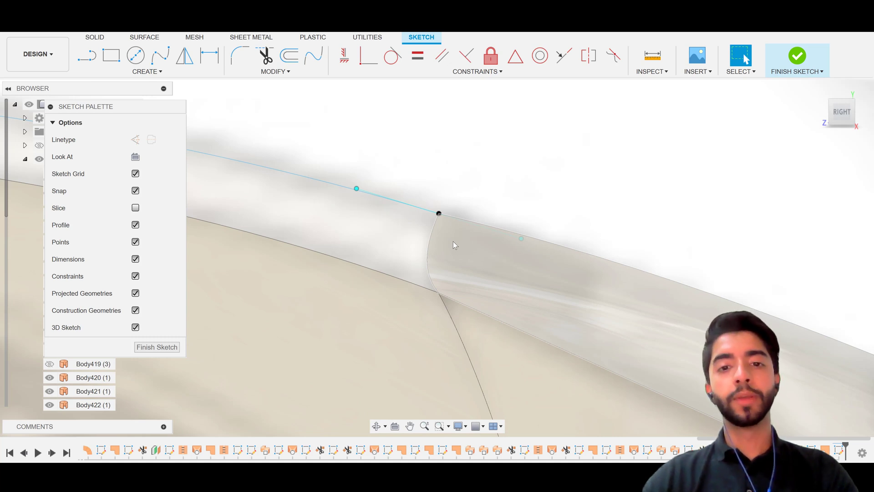
scroll(453, 241, down, 5)
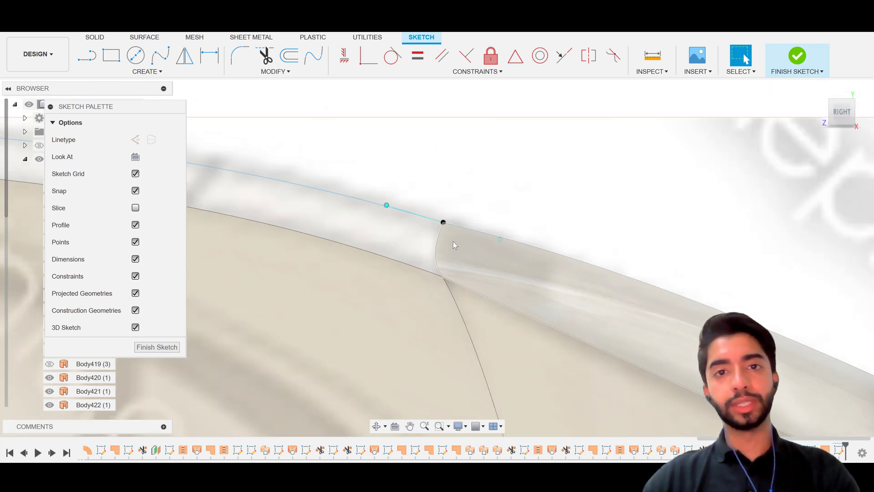
middle_drag(345, 226, 657, 250)
middle_drag(438, 179, 375, 173)
scroll(400, 209, up, 2)
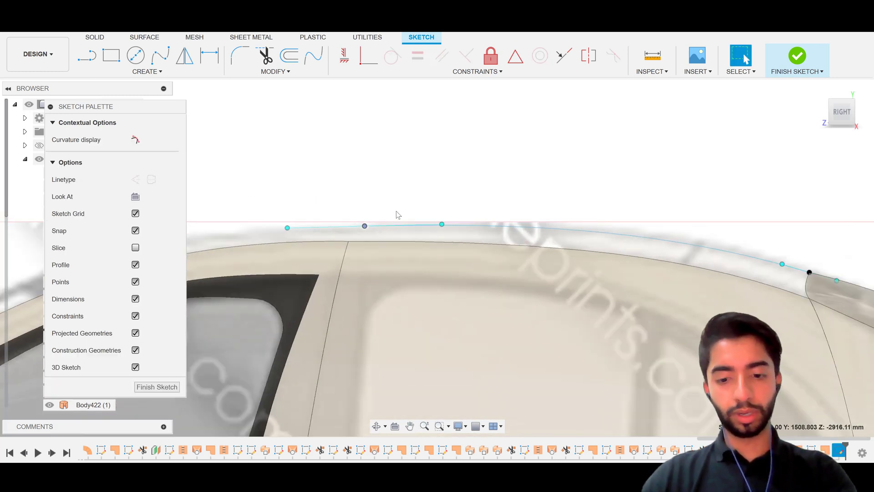
key(m)
drag(376, 210, 377, 208)
key(Return)
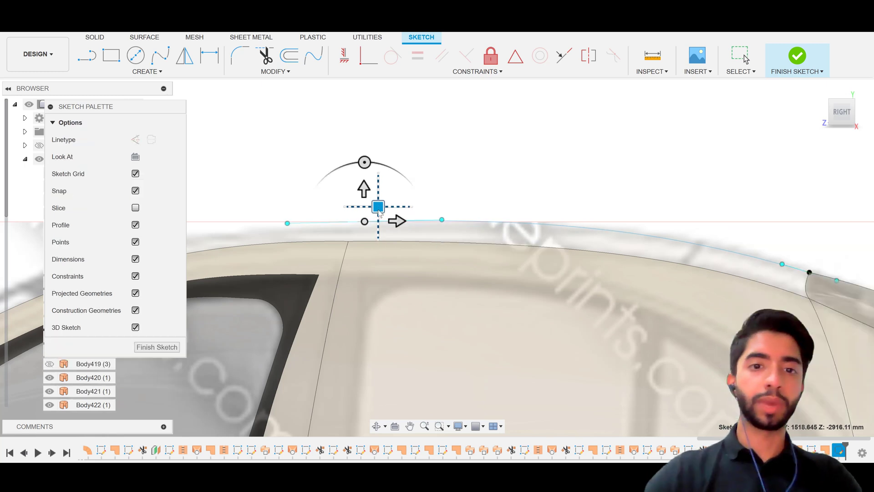
Step: Try a fit point spline across the roof from the centreline spline's front end to the corner above the doors, and undo it
scroll(411, 185, down, 2)
scroll(411, 184, down, 3)
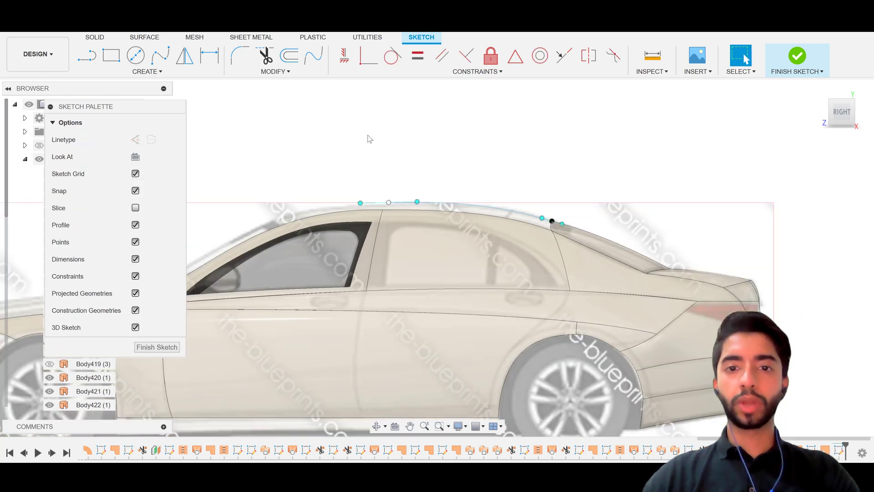
click(162, 58)
shift+middle_drag(329, 177, 368, 173)
click(380, 180)
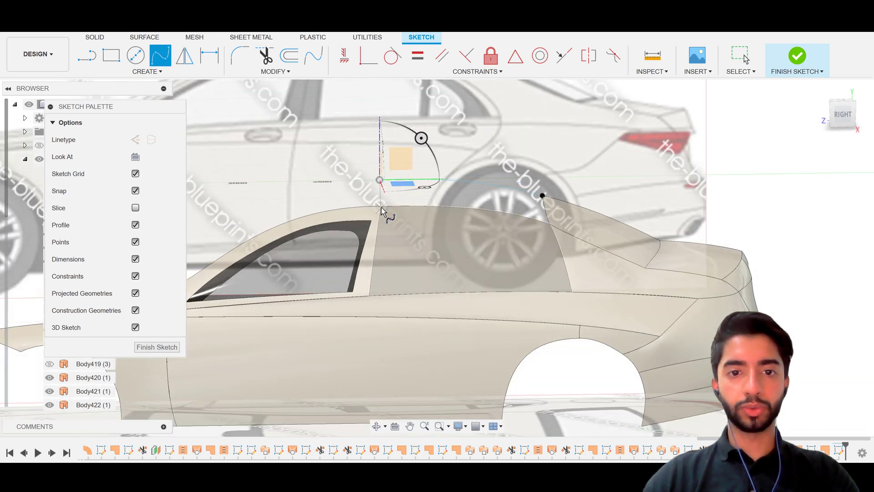
click(381, 206)
key(Escape)
scroll(381, 205, up, 6)
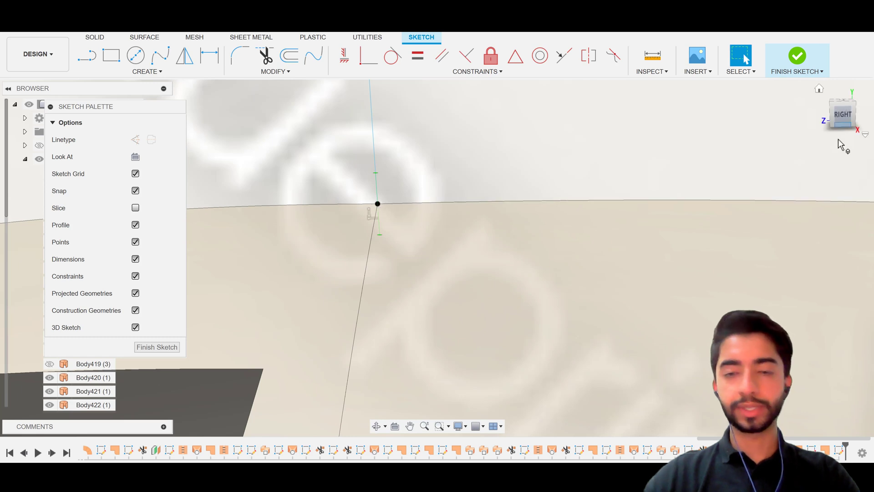
key(ctrl+z)
scroll(313, 164, down, 5)
scroll(313, 163, down, 3)
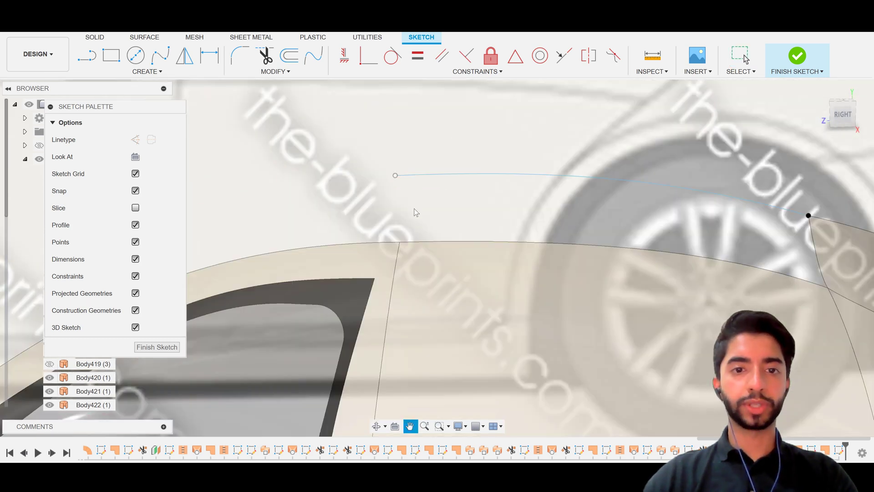
Step: Draw a two-point fit point spline about 580 mm long from the centreline spline's front end to the body-side corner above the doors
click(160, 54)
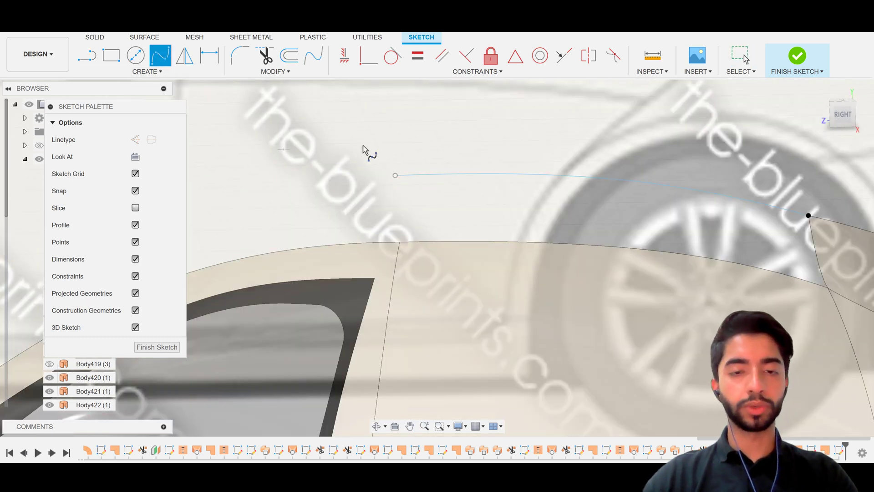
click(395, 175)
click(399, 242)
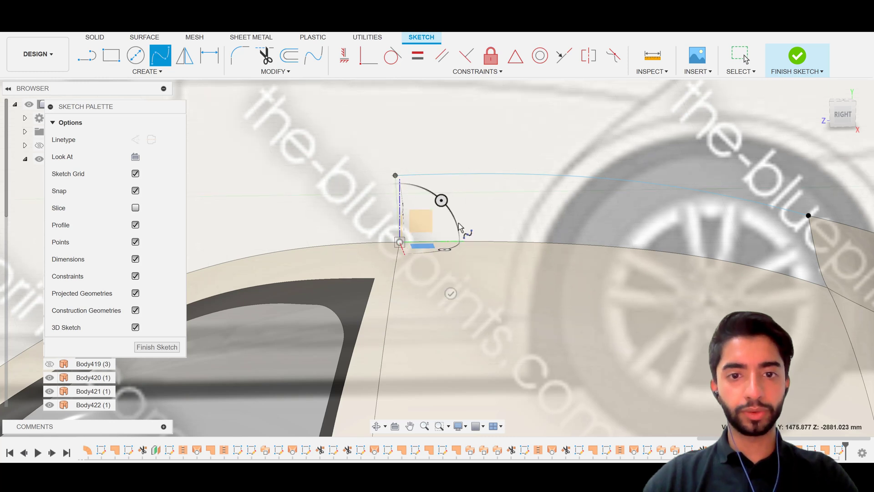
key(Escape)
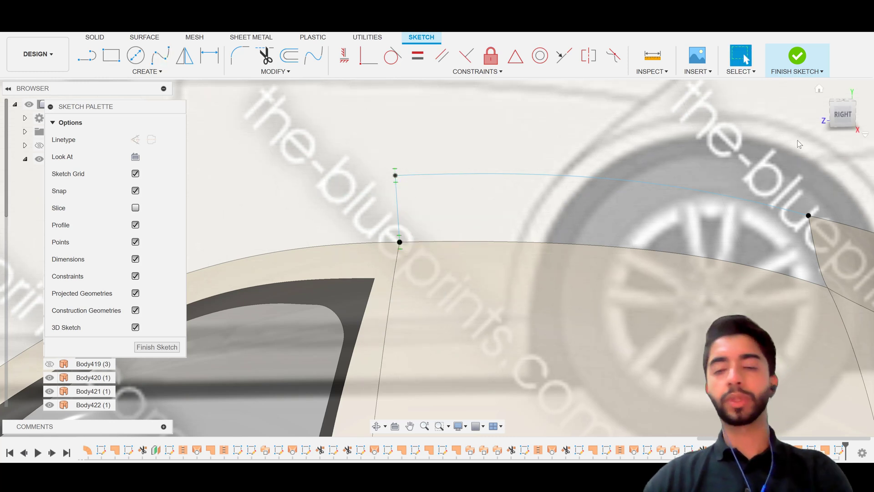
Step: Compare the cross spline with the side, top and back blueprints, and activate its tangent handle at the centreline end
click(823, 133)
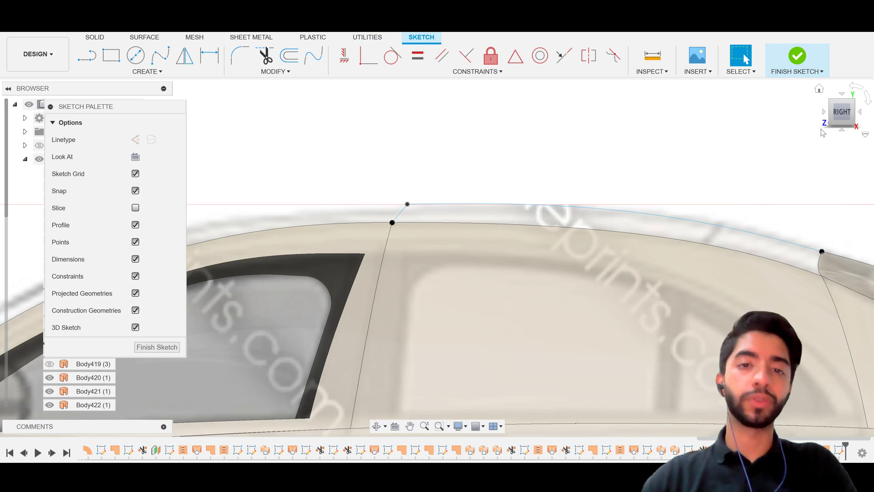
click(841, 94)
scroll(449, 212, down, 4)
scroll(450, 212, up, 1)
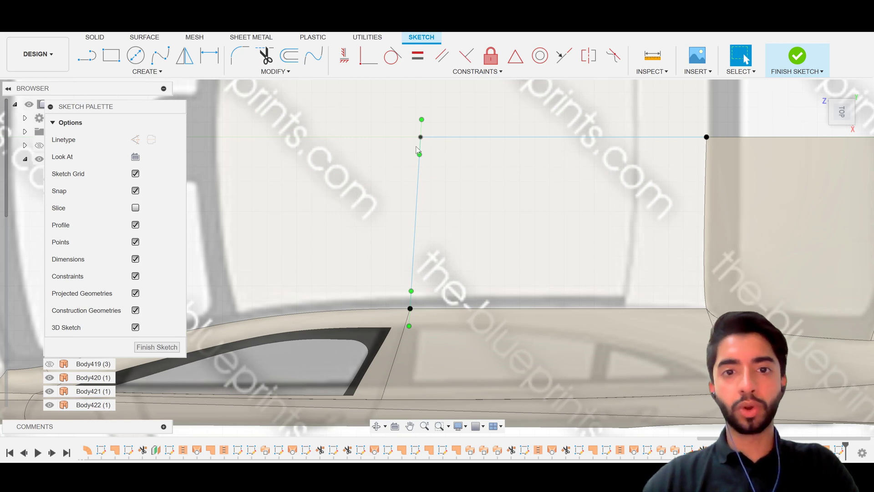
click(840, 131)
click(862, 114)
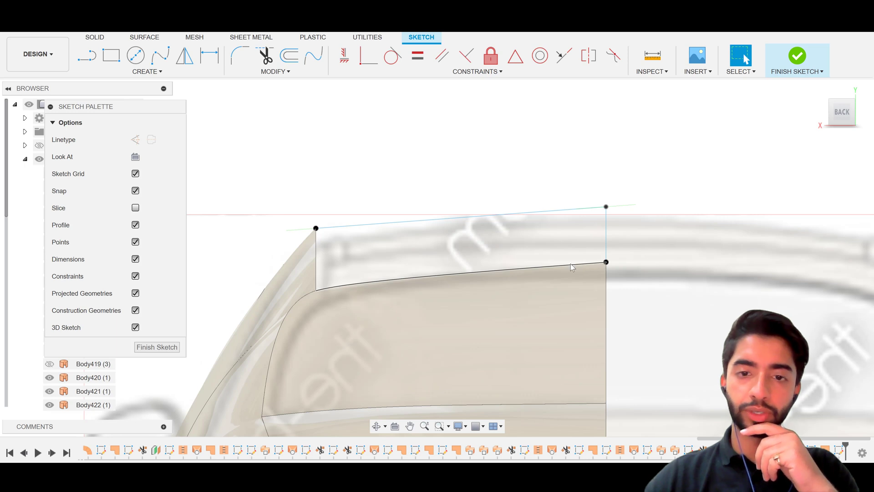
click(628, 207)
right_click(628, 207)
click(627, 294)
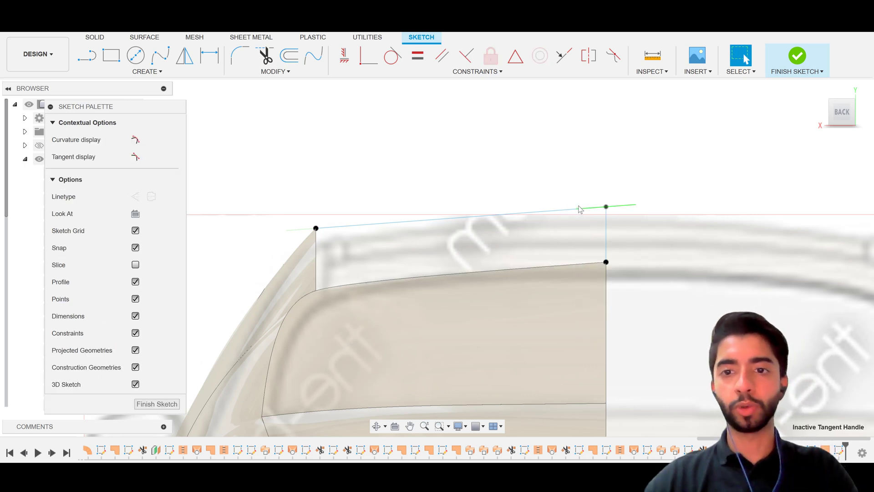
Step: Move the cross spline's centreline tangent handle about 4.5 mm up and 1.4 mm toward the centreline to level the tangent
click(576, 212)
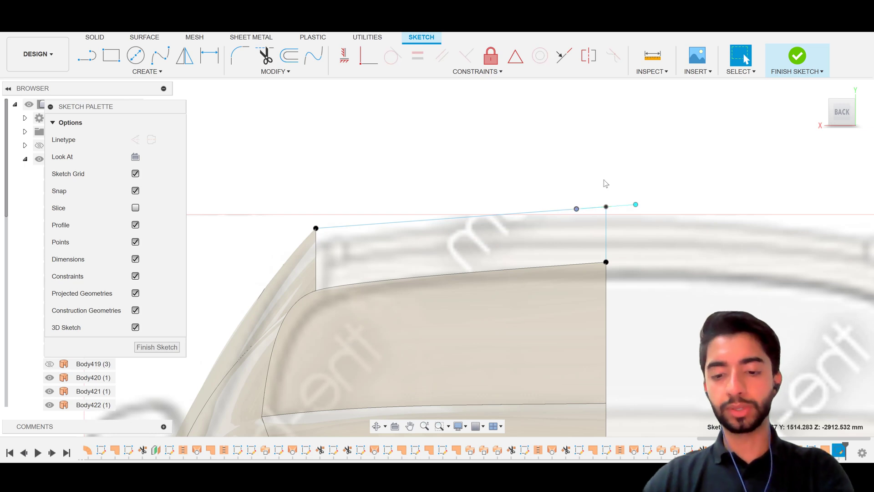
key(m)
drag(564, 194, 564, 193)
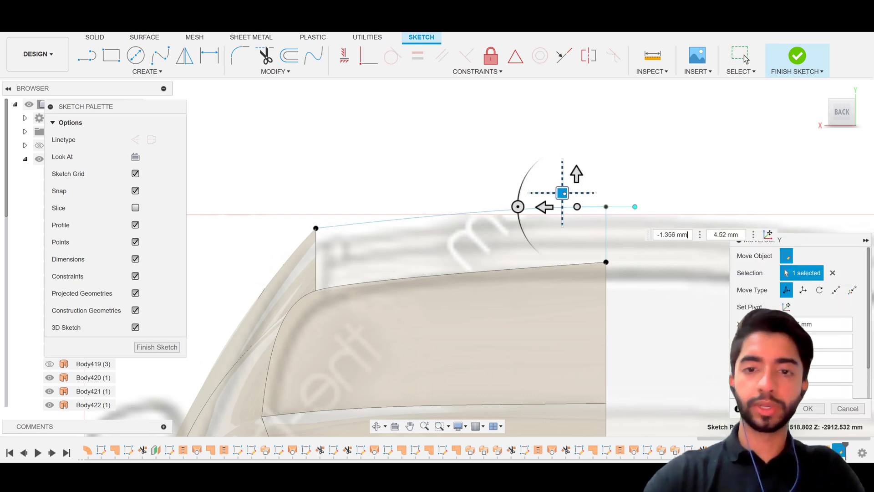
key(Escape)
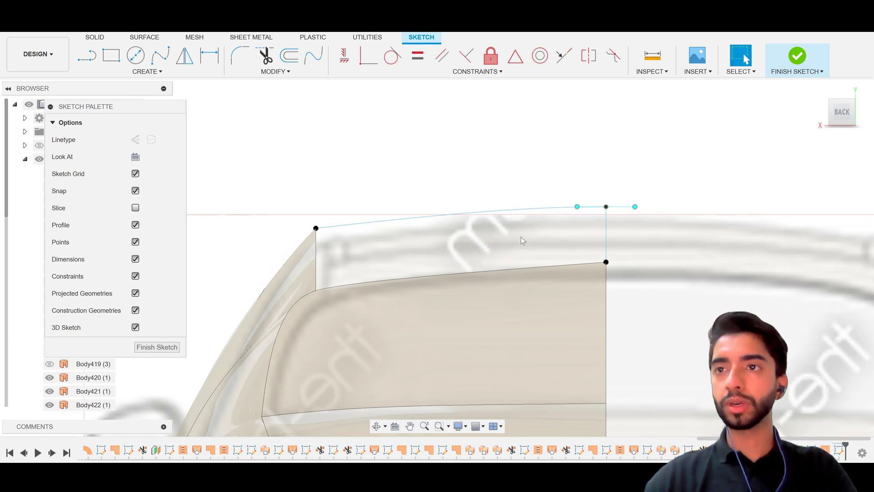
Step: Activate the tangent handle at the cross spline's outer end and move it outward and slightly up to round the roof's side
click(333, 227)
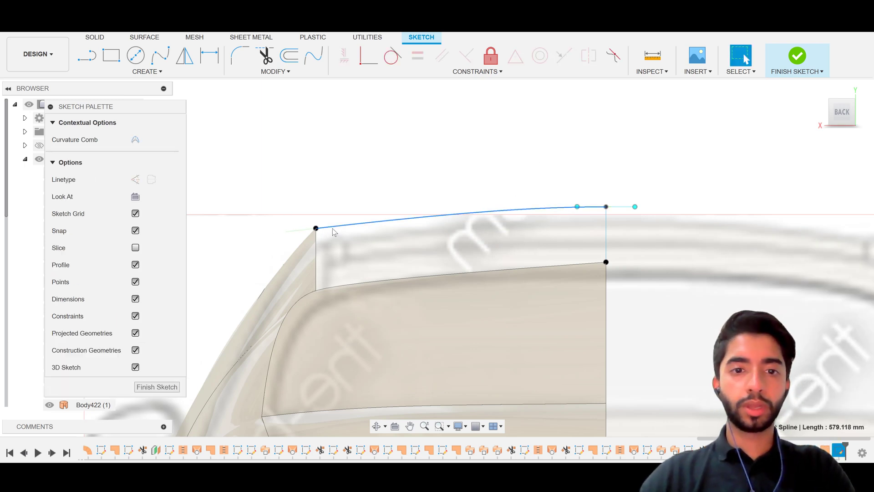
right_click(332, 229)
click(332, 318)
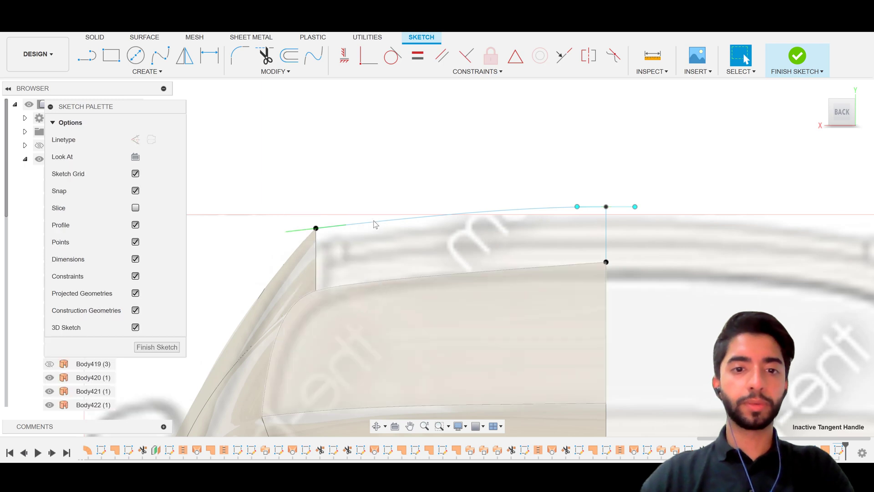
click(346, 225)
key(m)
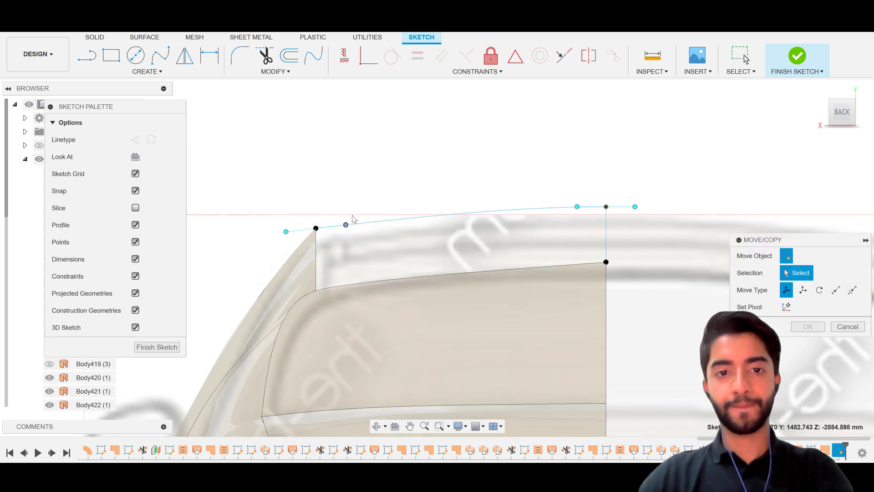
drag(332, 212, 319, 210)
key(Return)
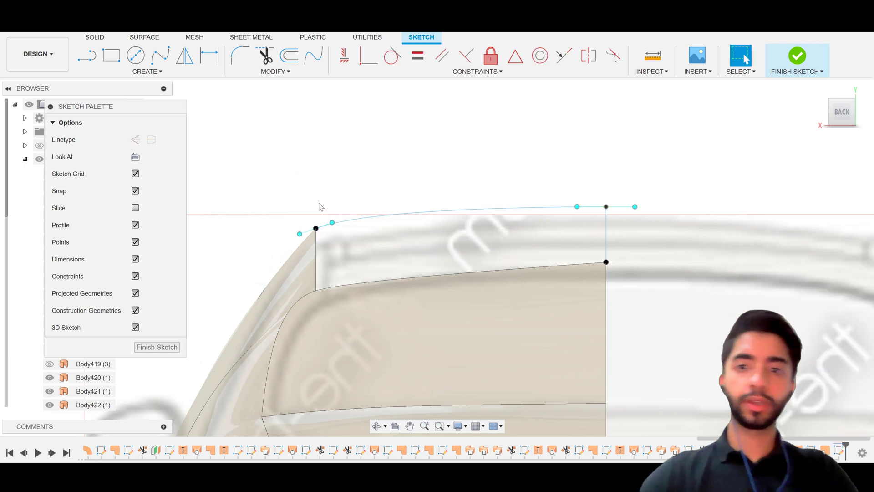
click(373, 180)
Step: Check the two roof splines in perspective and finish the sketch
scroll(374, 181, down, 4)
shift+middle_drag(409, 224, 523, 228)
middle_drag(524, 228, 327, 220)
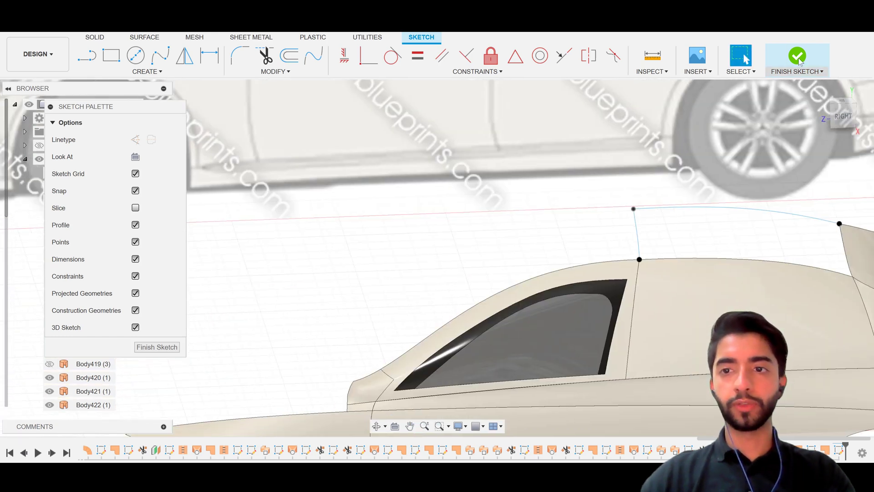
click(798, 58)
middle_drag(758, 229, 536, 188)
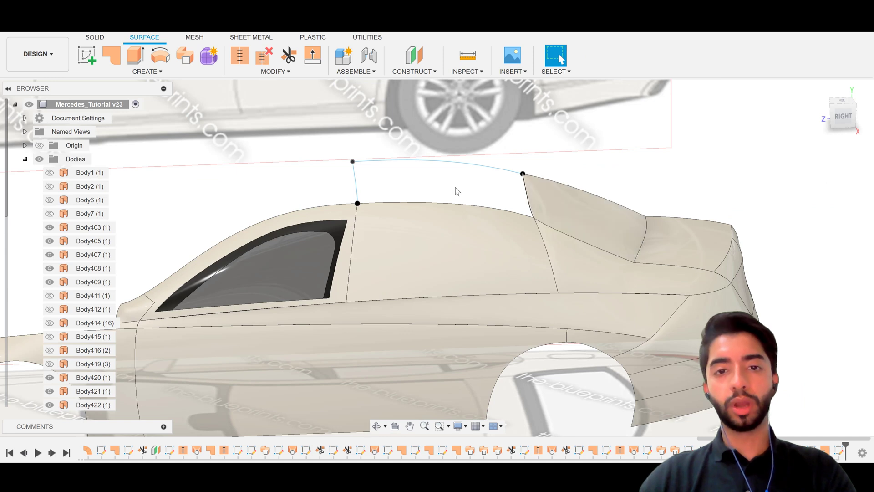
Step: Open the rear window surface's sketch for editing and check its upper cross spline in the front, right and back views
click(566, 199)
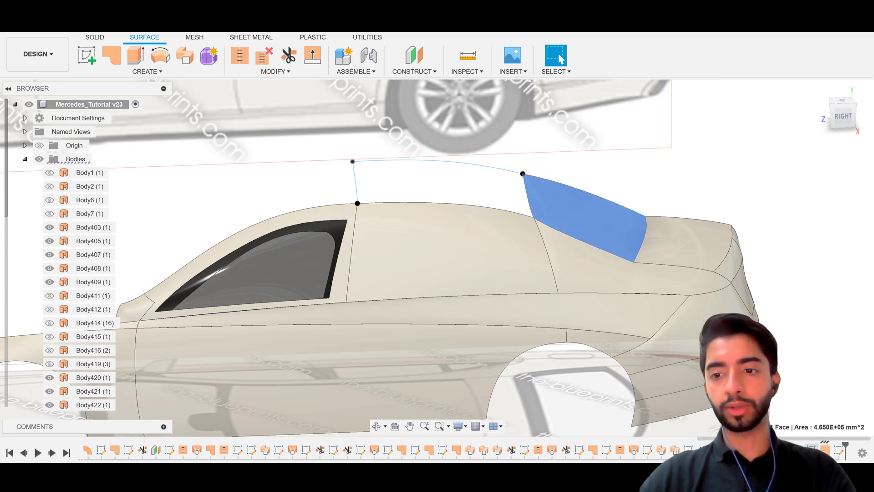
right_click(811, 449)
click(813, 340)
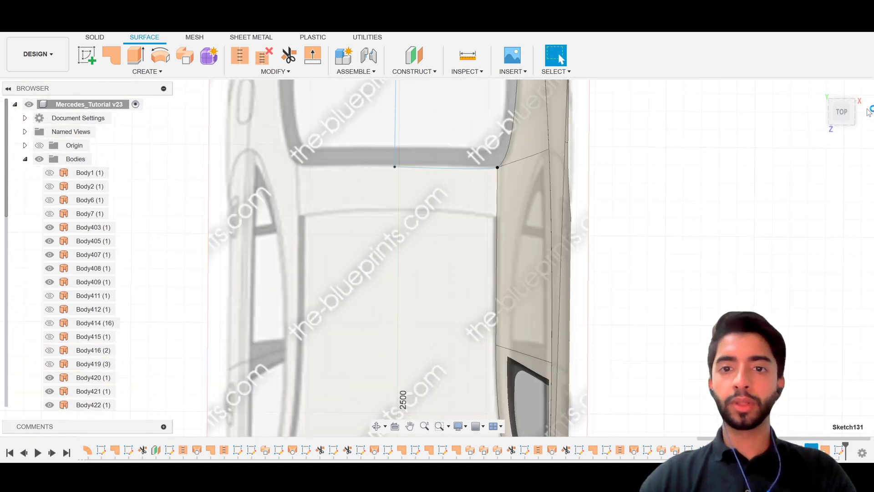
click(846, 125)
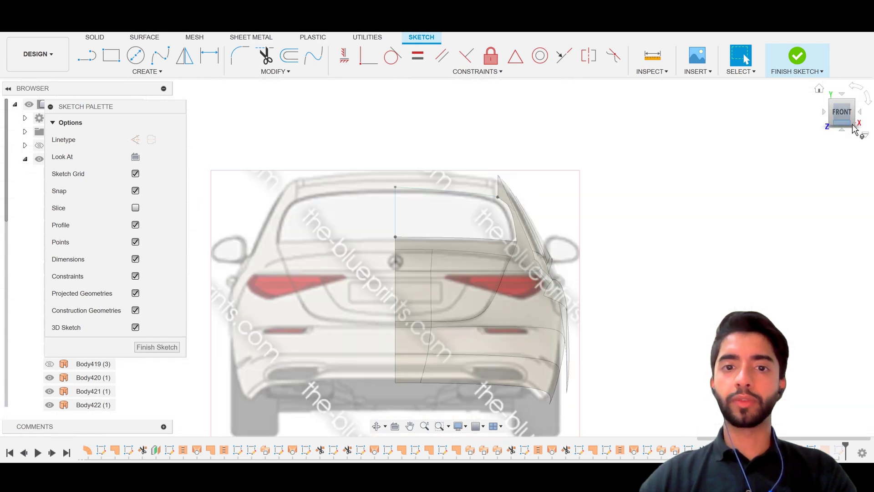
click(859, 112)
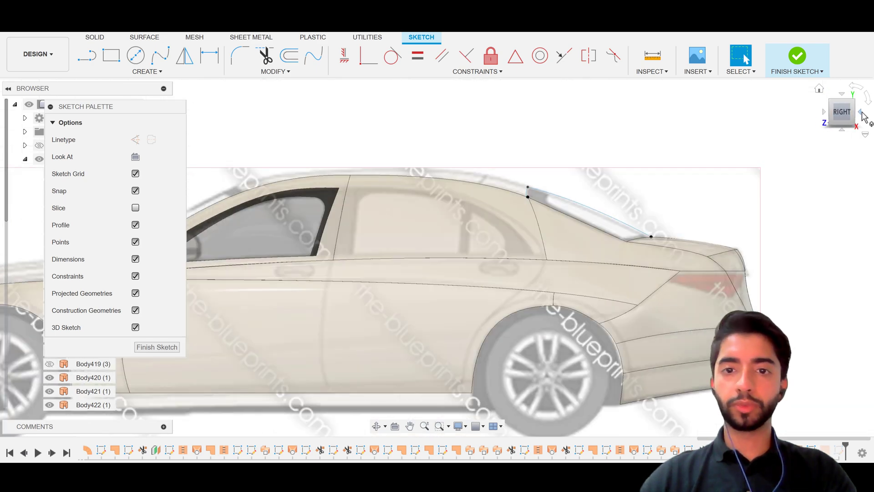
click(859, 112)
scroll(455, 181, up, 5)
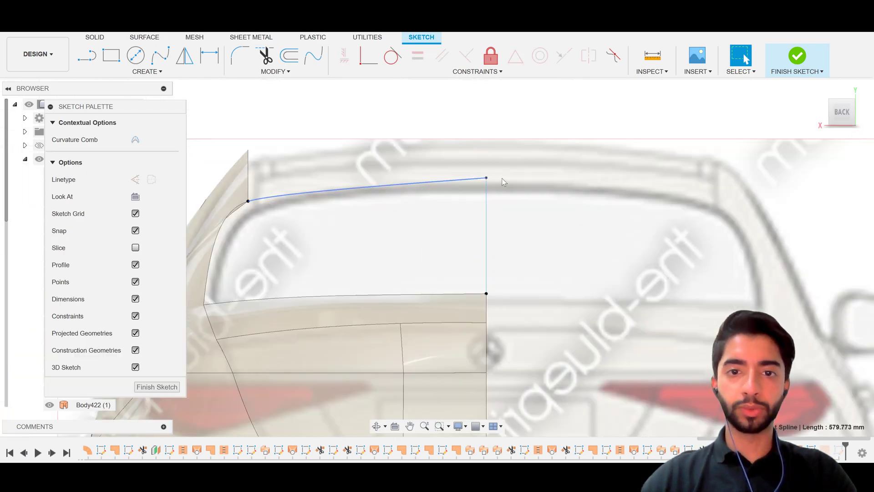
Step: Activate the tangent handle at the upper cross spline's centreline end and move it about 5.5 mm outward and 5 mm up
right_click(501, 179)
click(503, 267)
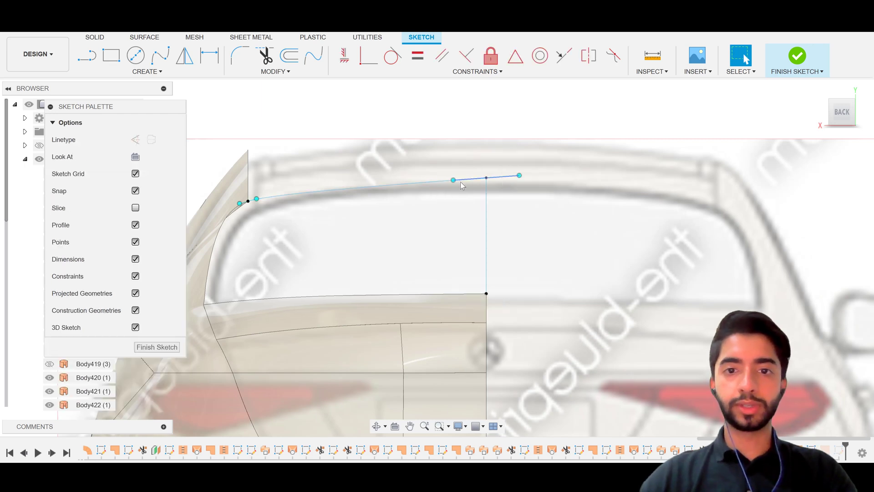
click(453, 180)
key(m)
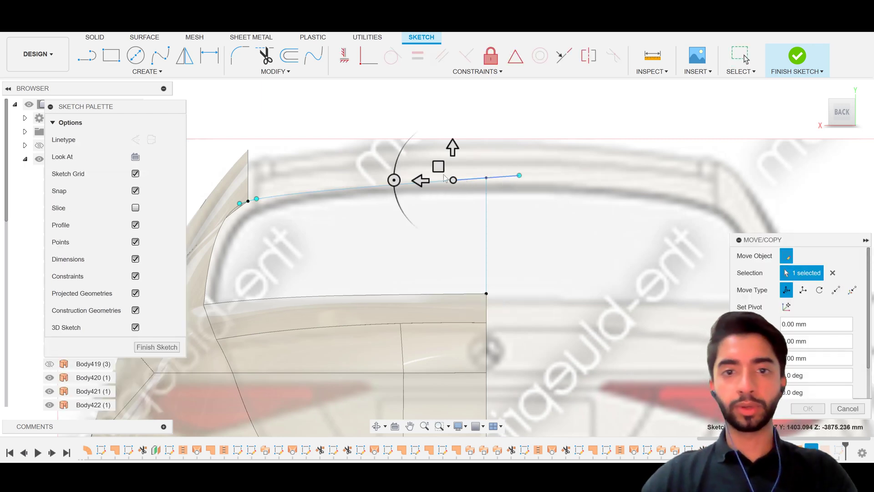
drag(439, 167, 437, 165)
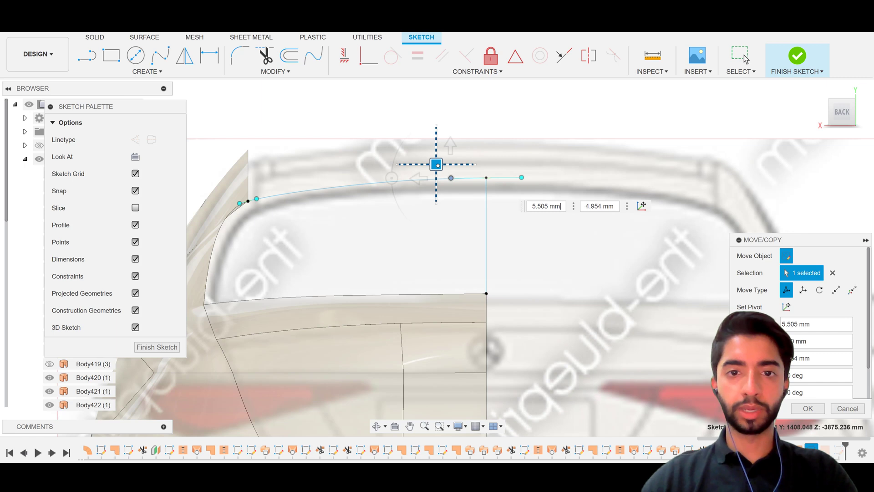
Step: Adjust the tangent handle at the rear window spline's outer end and finish the sketch
click(257, 198)
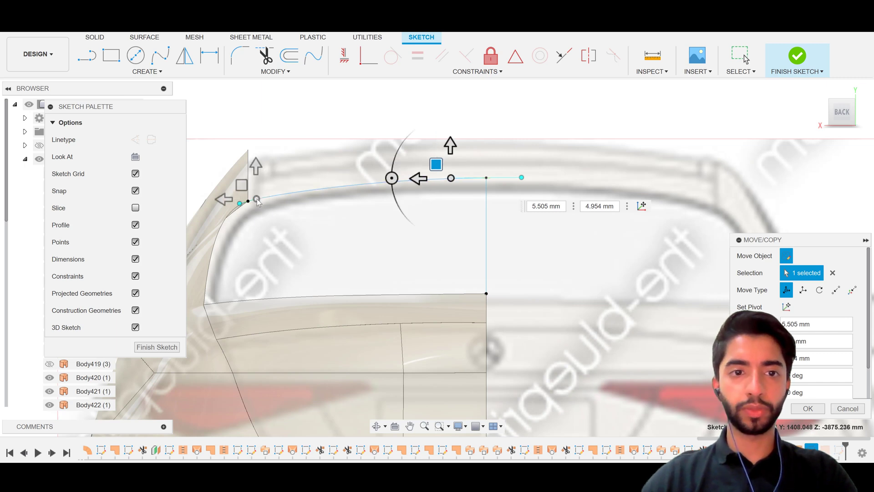
key(Tab)
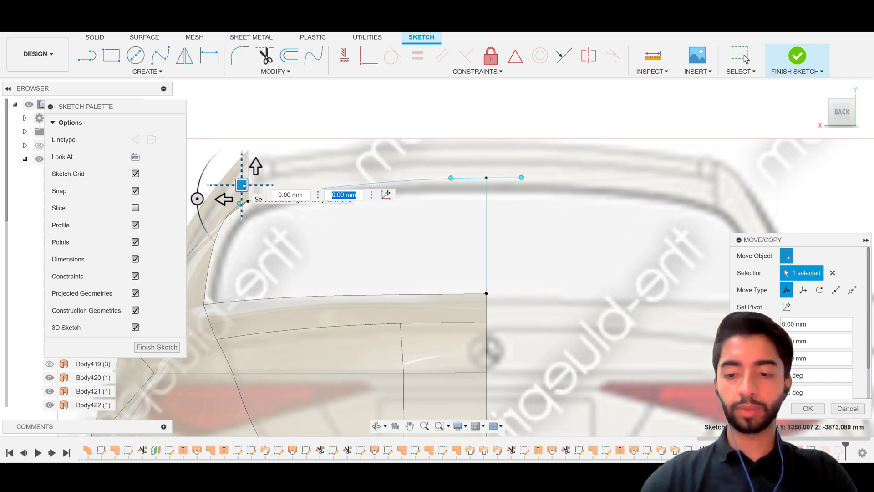
key(Return)
click(674, 184)
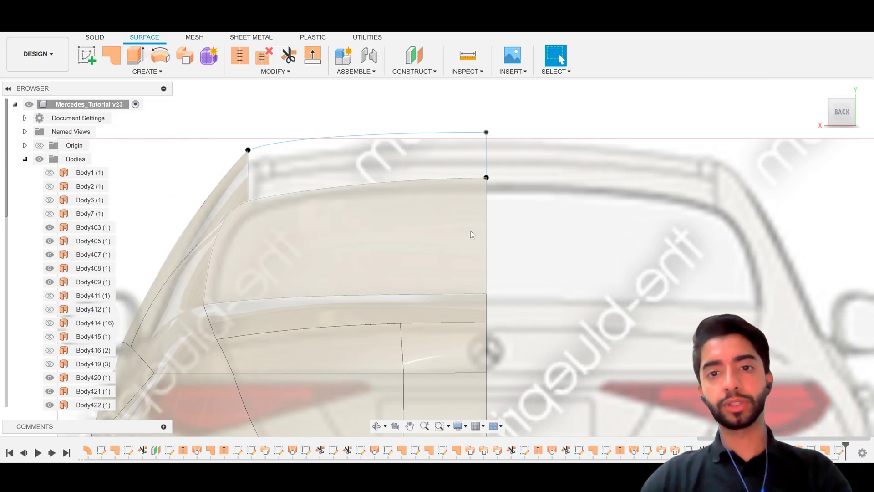
Step: Save the design as a new version
scroll(471, 231, down, 3)
key(ctrl+s)
click(439, 255)
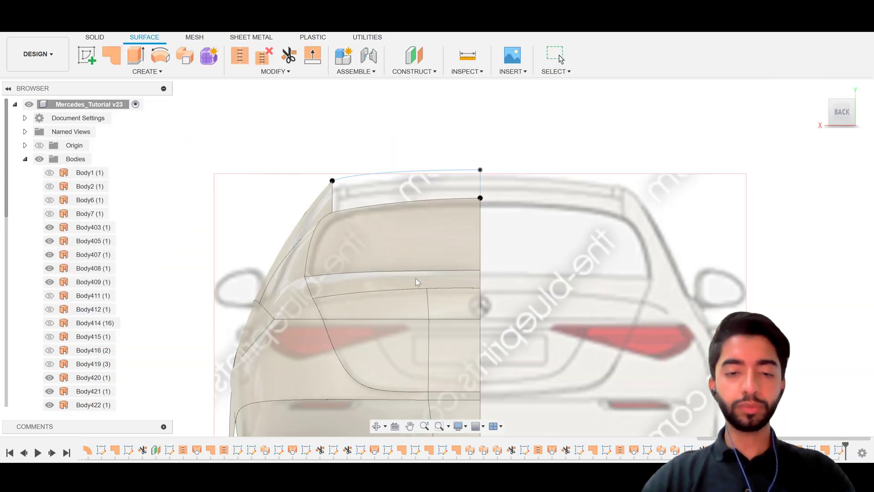
Step: Patch the roof opening between the two roof splines, the rear window's upper edge and the side body's upper edge
scroll(376, 209, down, 3)
scroll(376, 209, up, 1)
shift+middle_drag(350, 239, 486, 241)
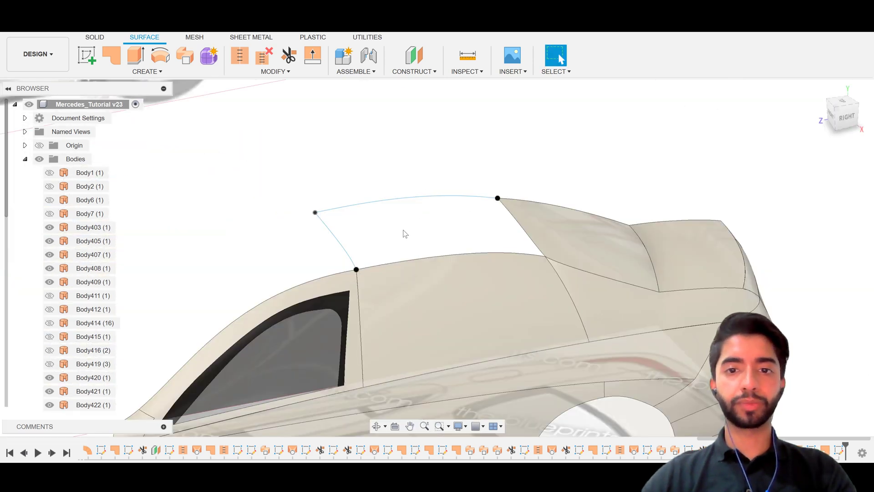
click(112, 55)
click(513, 218)
click(446, 197)
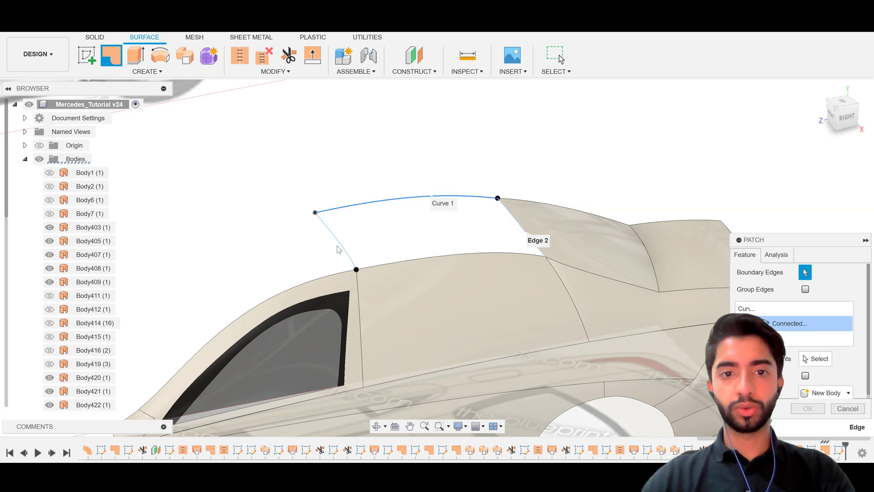
click(400, 262)
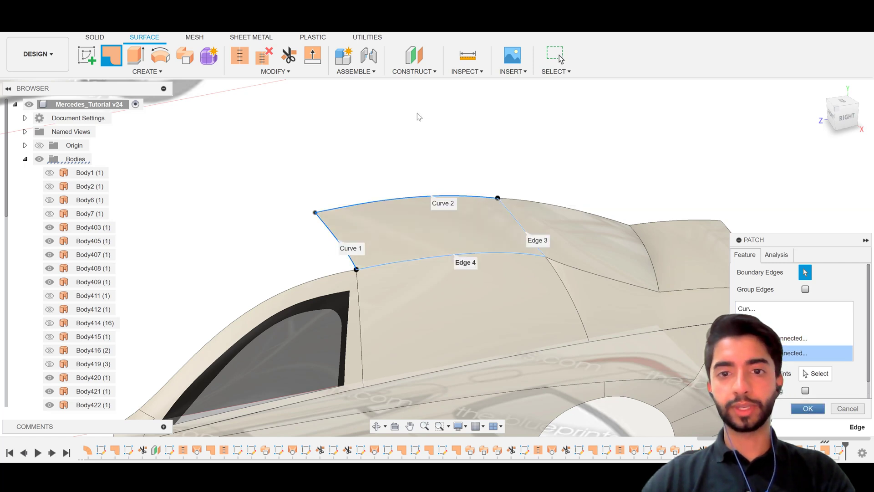
key(Return)
Step: Examine the roof patch against the side blueprint, including the roofline ahead of it above the front window
scroll(444, 205, down, 5)
shift+middle_drag(450, 244, 444, 228)
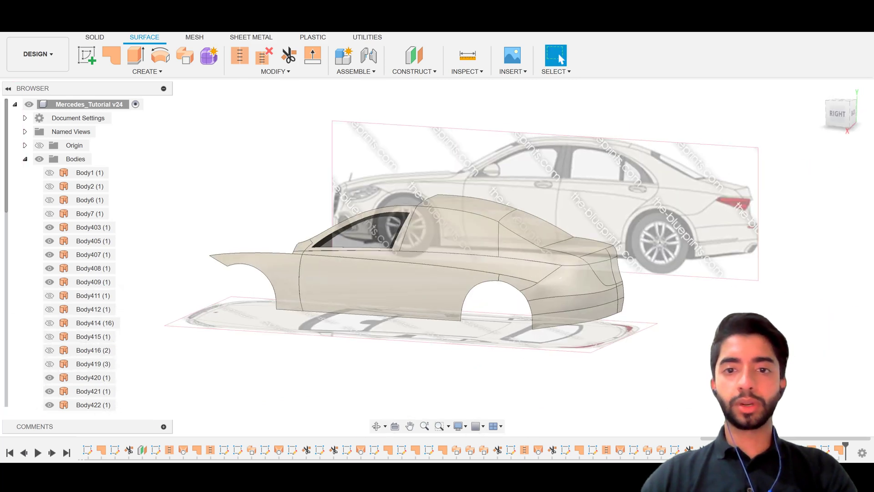
click(837, 119)
click(486, 238)
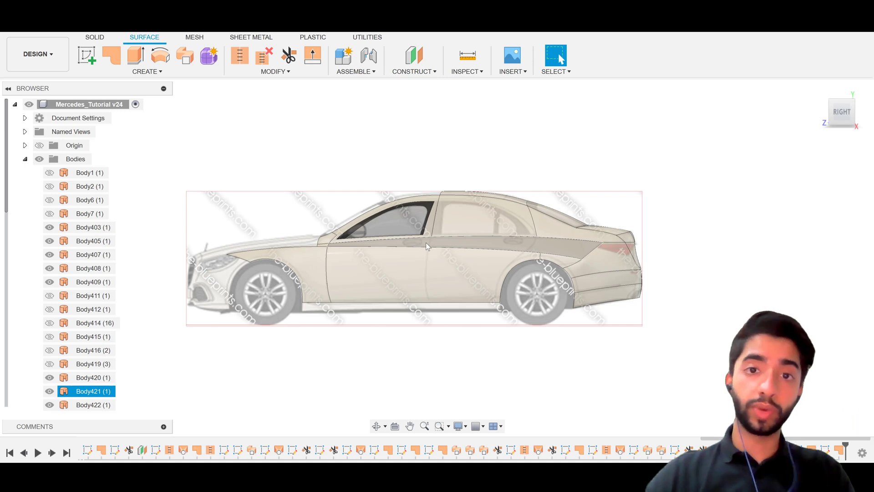
scroll(378, 220, up, 3)
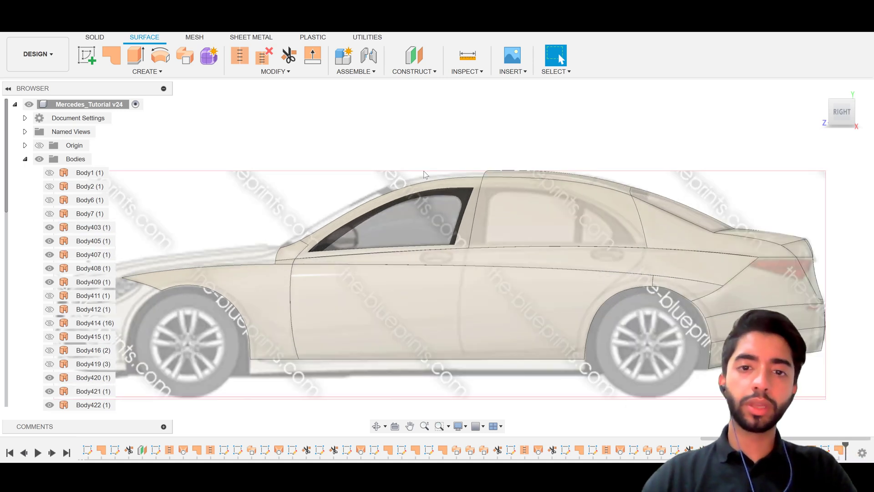
scroll(459, 165, up, 2)
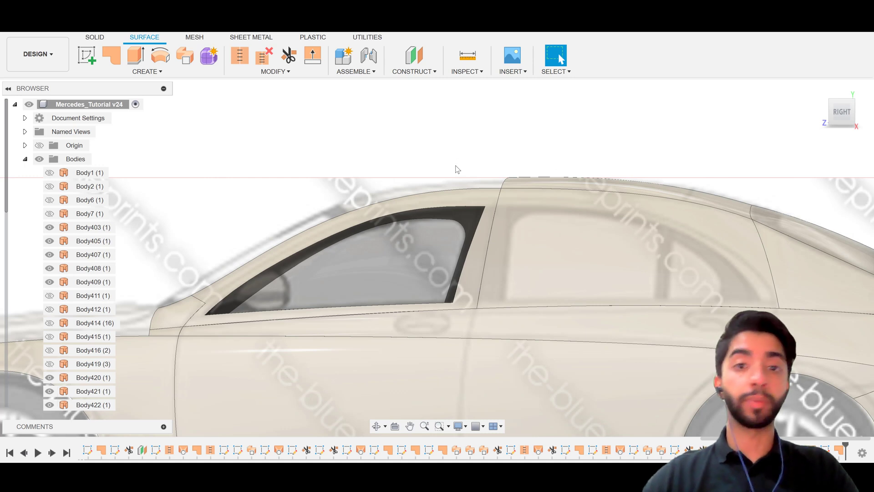
scroll(470, 180, up, 1)
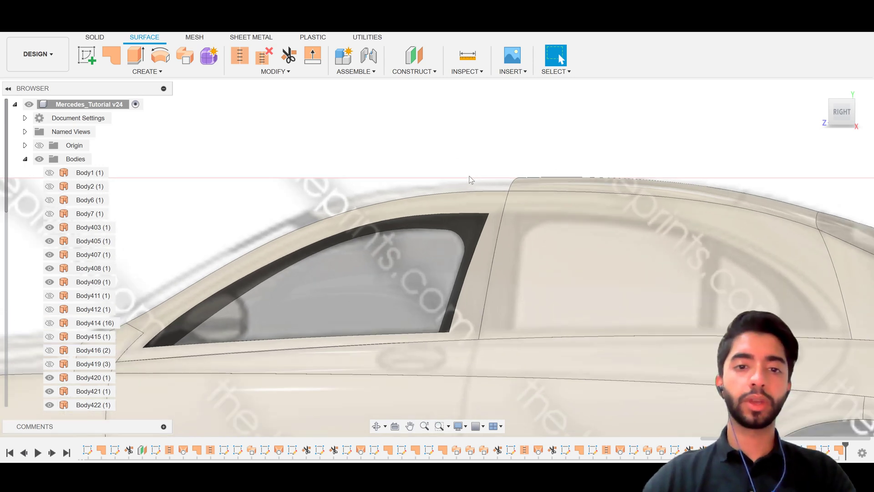
scroll(468, 175, down, 1)
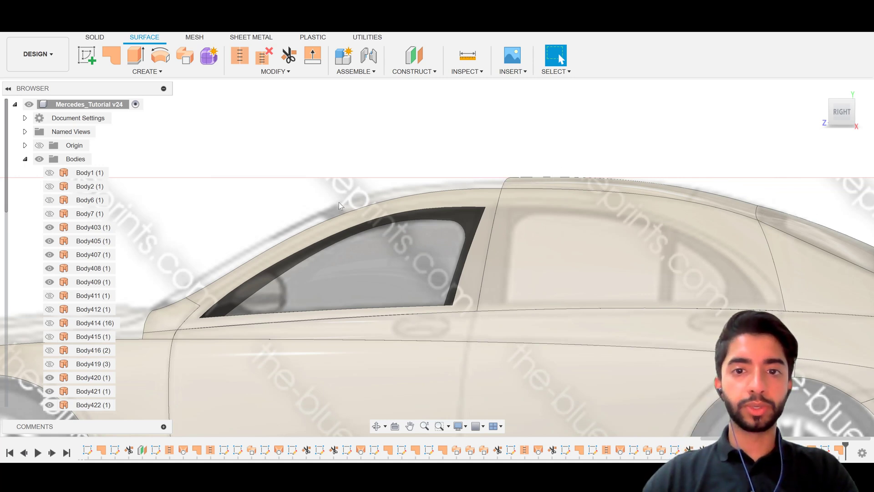
Step: In a new sketch, draw a centreline spline from the roof patch's front corner to the windshield's upper edge at Z about -2217 mm
click(841, 96)
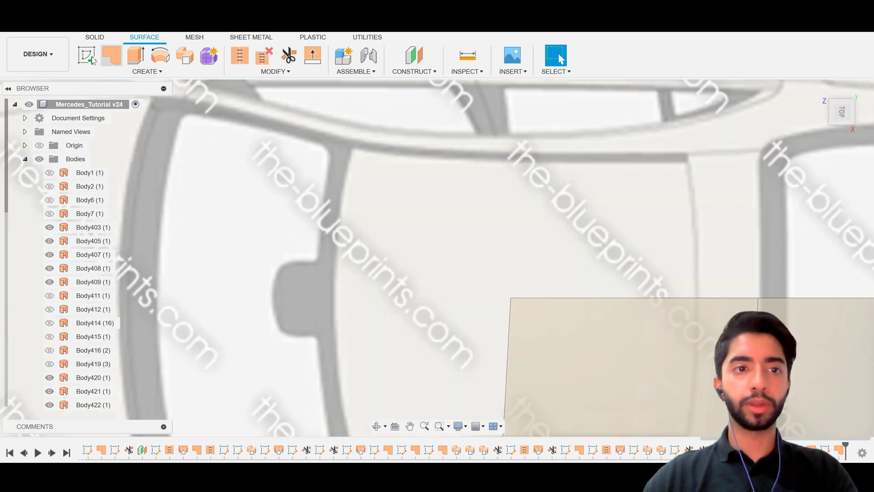
click(97, 54)
click(455, 223)
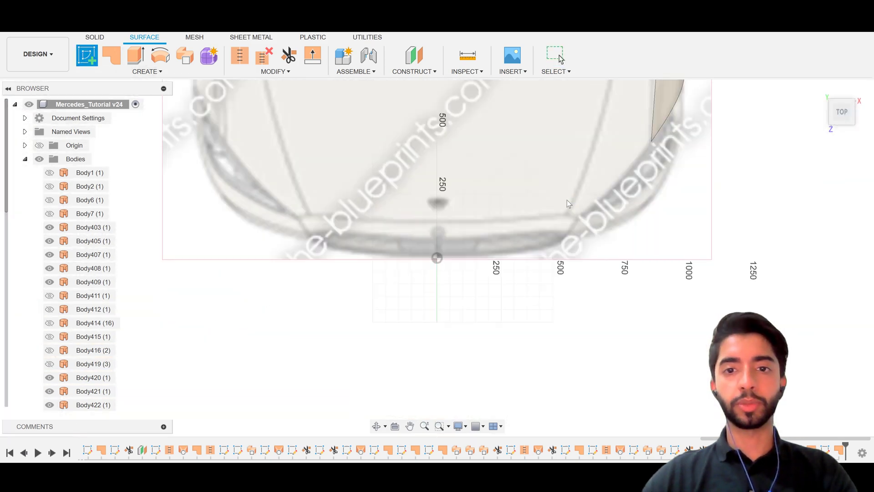
click(866, 99)
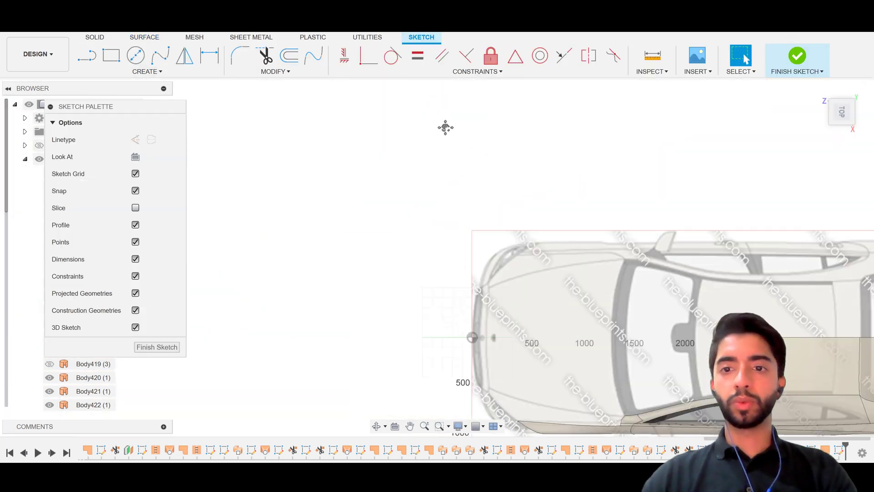
scroll(461, 212, up, 3)
click(160, 56)
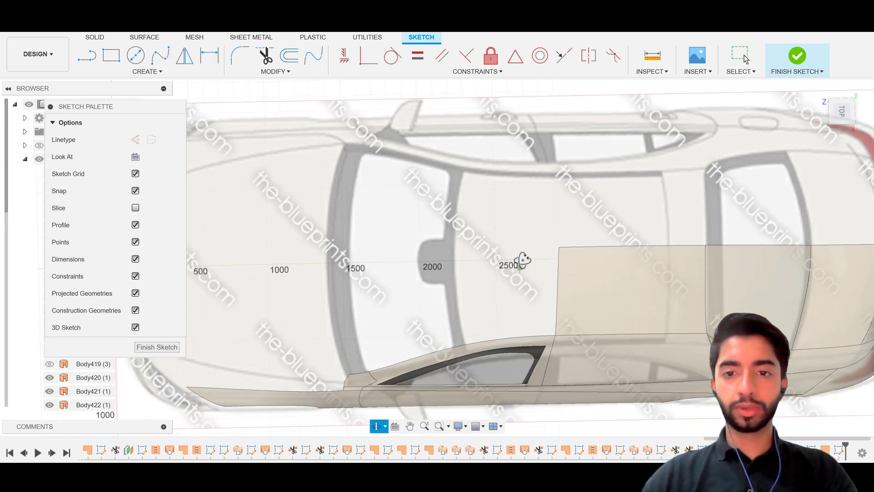
scroll(558, 236, up, 3)
click(559, 231)
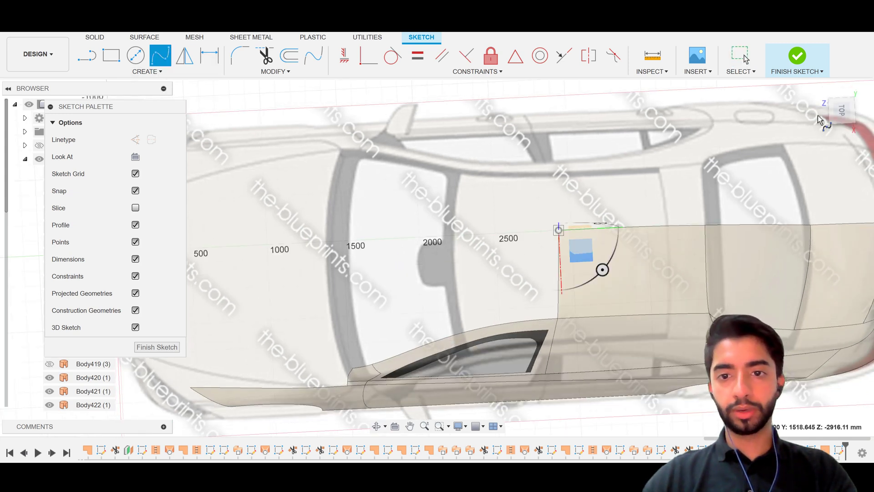
click(841, 111)
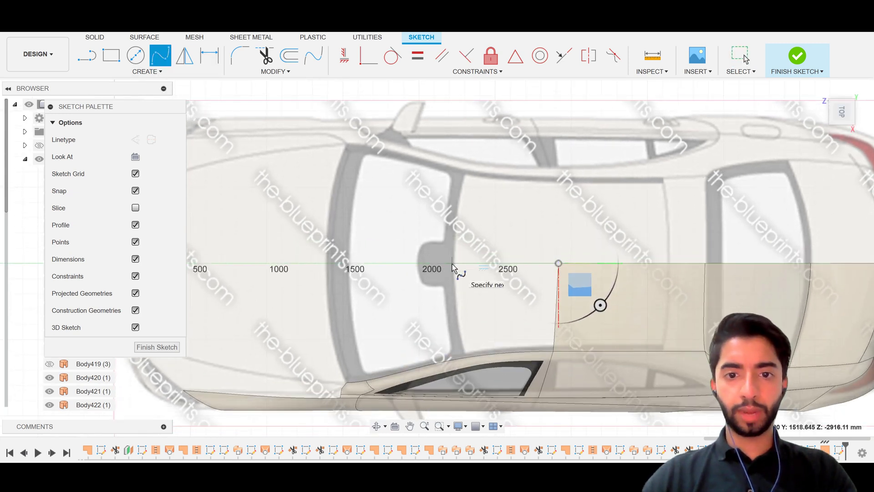
click(452, 264)
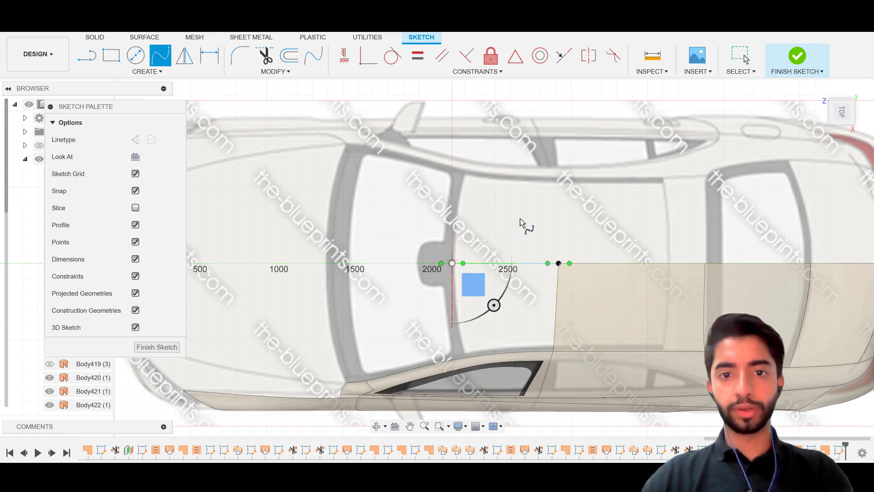
key(Escape)
Step: Move the new centreline spline's front end point 110 mm down to the side blueprint's roofline
click(453, 265)
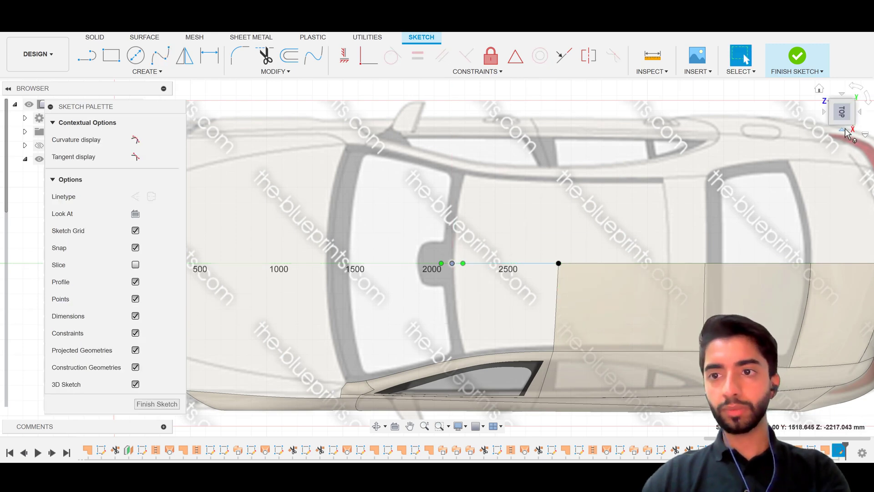
click(846, 133)
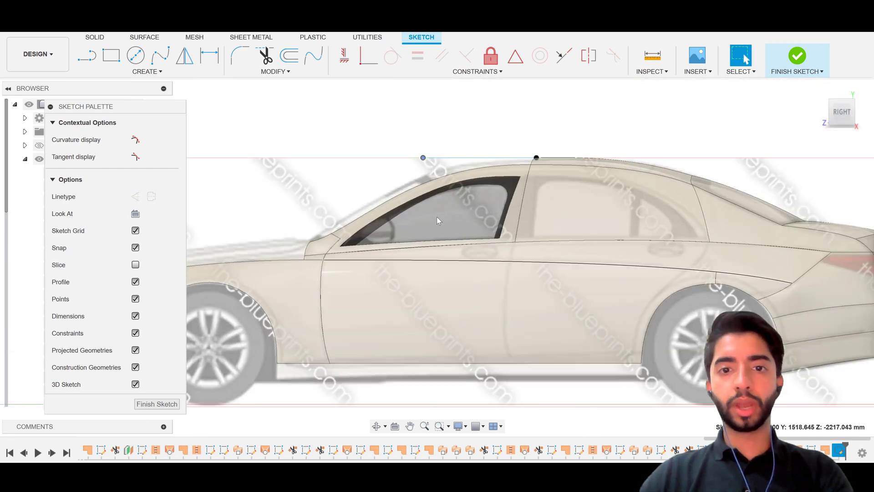
scroll(429, 162, up, 5)
key(m)
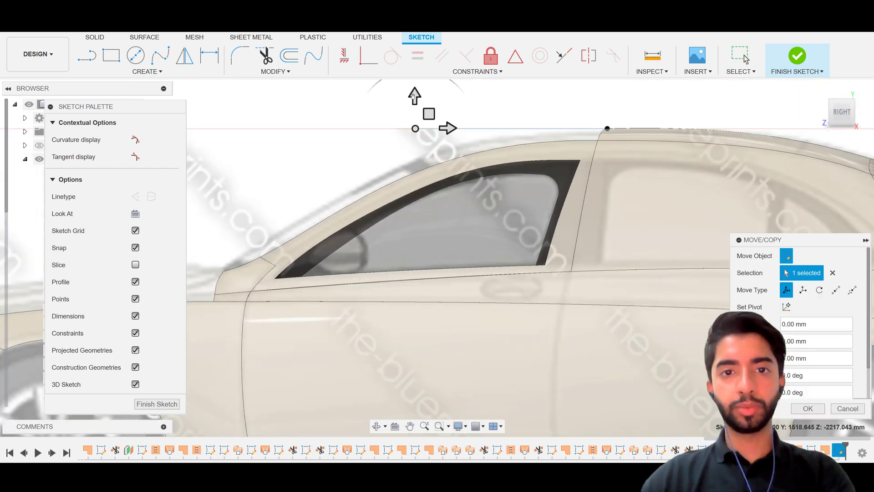
drag(415, 94, 415, 122)
scroll(414, 150, up, 5)
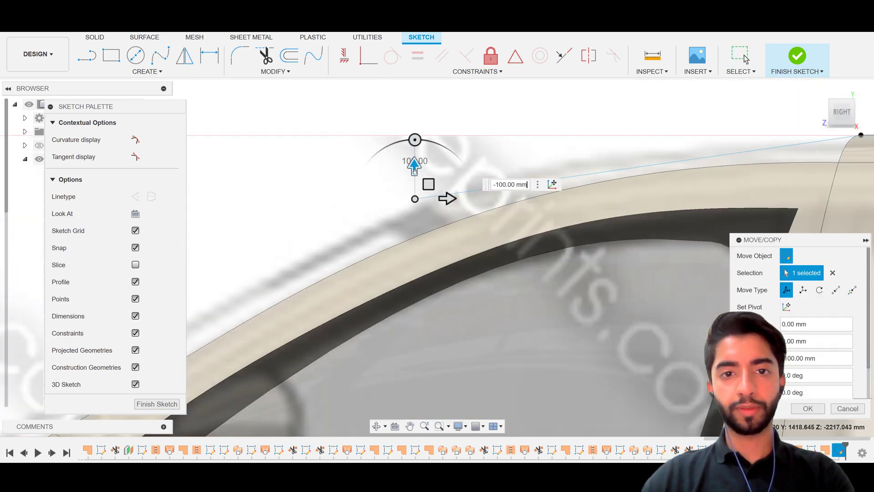
drag(416, 166, 416, 207)
key(Return)
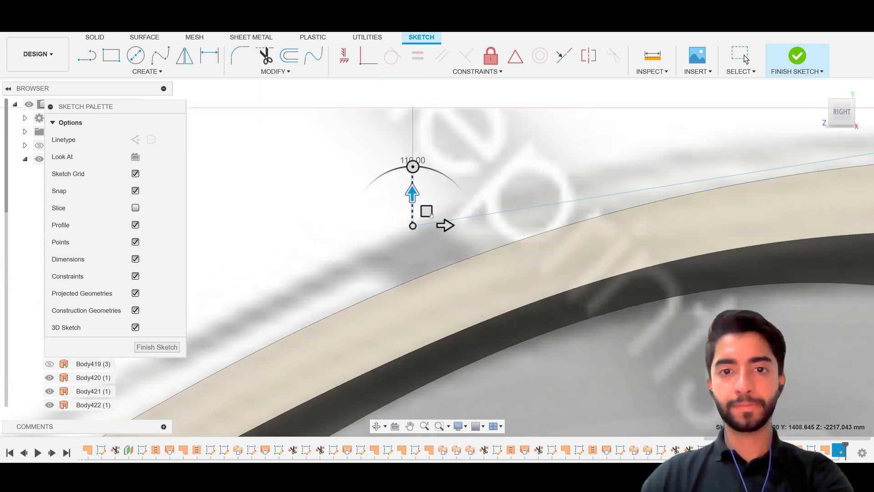
Step: Activate the tangent handle at the centreline spline's front end and move it about 17 mm up and 4 mm forward to bow the spline
scroll(447, 225, down, 3)
scroll(450, 218, down, 3)
click(454, 220)
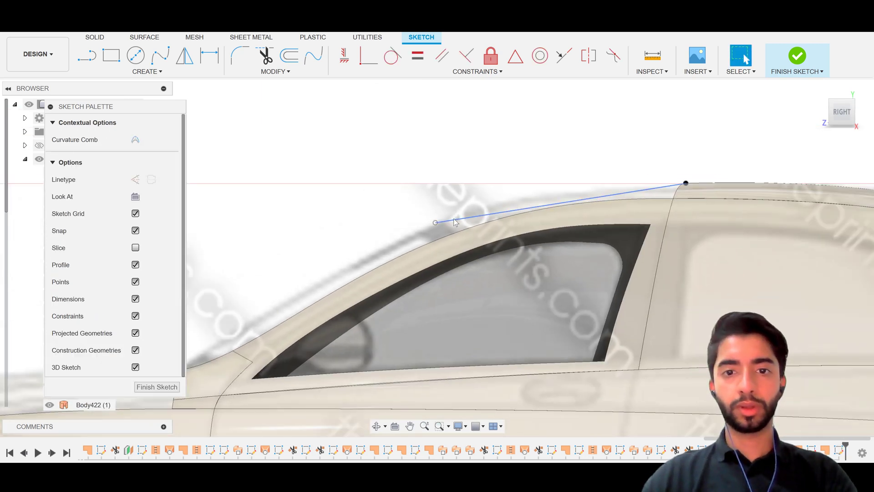
click(427, 224)
right_click(426, 223)
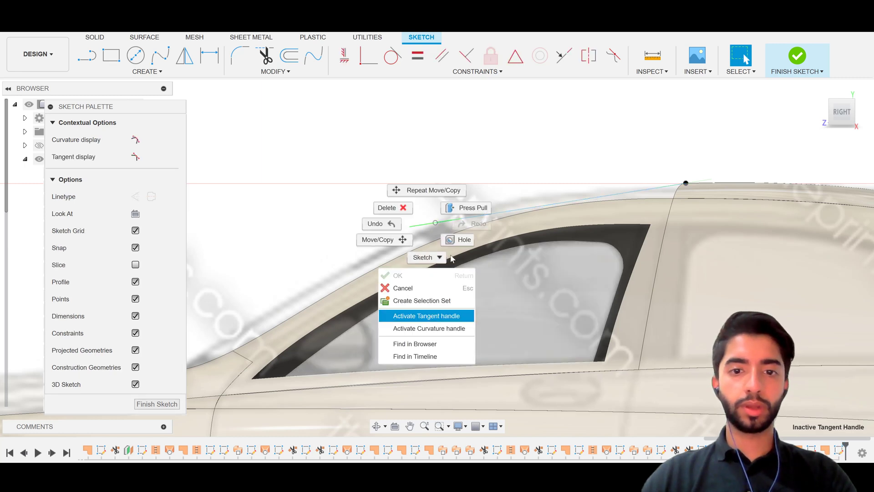
click(426, 315)
key(m)
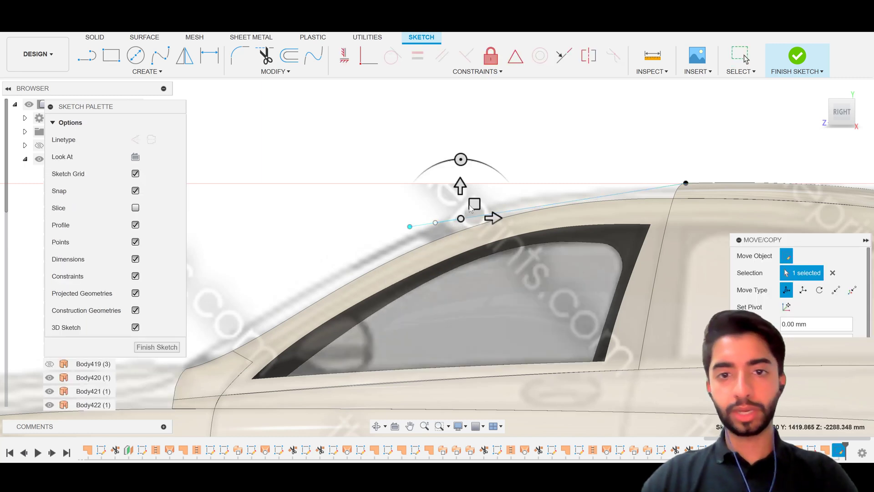
drag(474, 204, 473, 197)
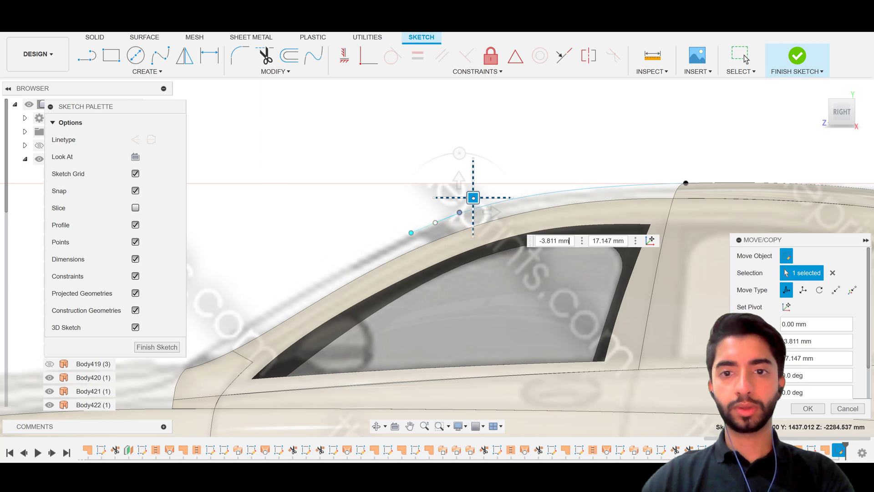
key(Return)
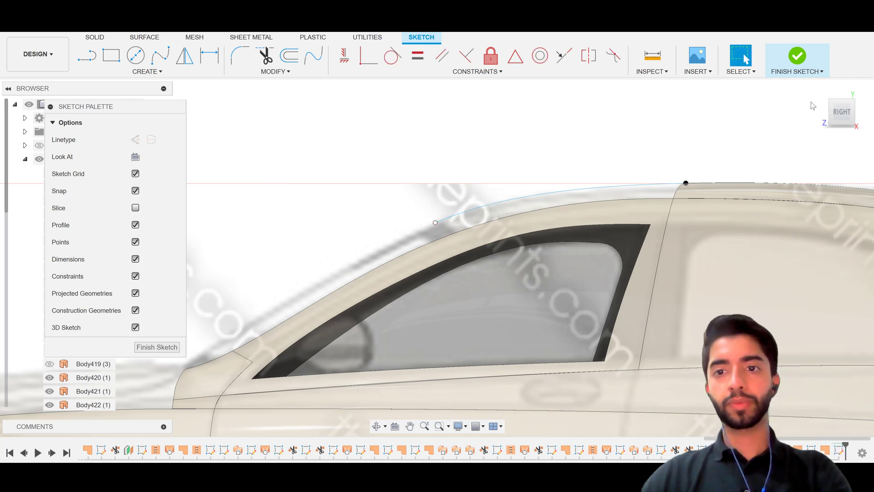
Step: Draw a two-point spline along the windshield's upper edge from the centreline spline's front end to the side body's upper edge curve
click(842, 94)
scroll(505, 246, down, 3)
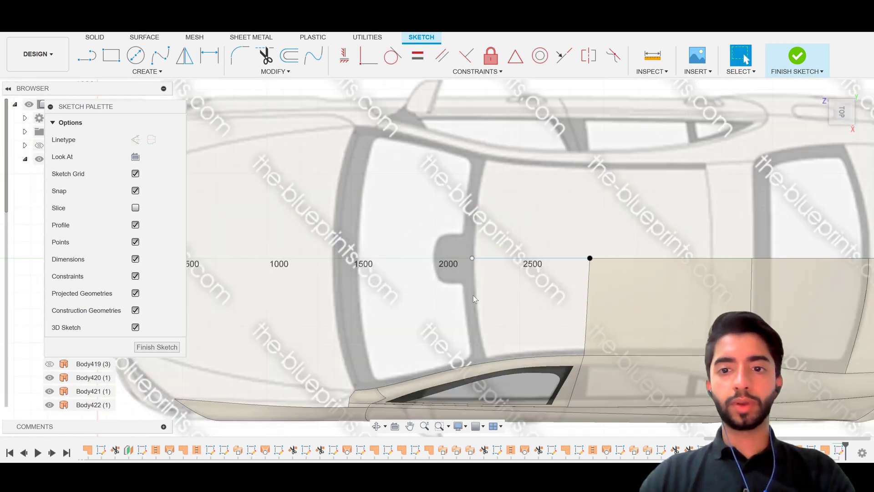
click(160, 55)
shift+middle_drag(414, 281, 410, 269)
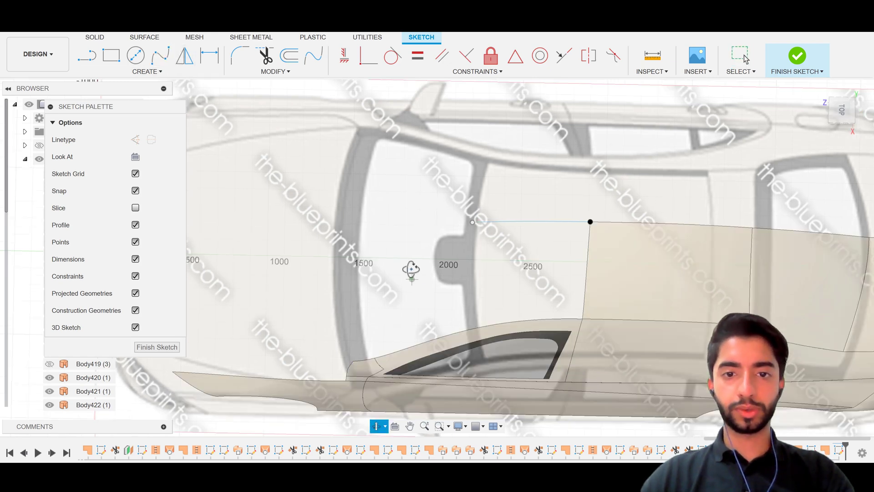
click(474, 223)
click(842, 110)
shift+middle_drag(479, 328, 480, 316)
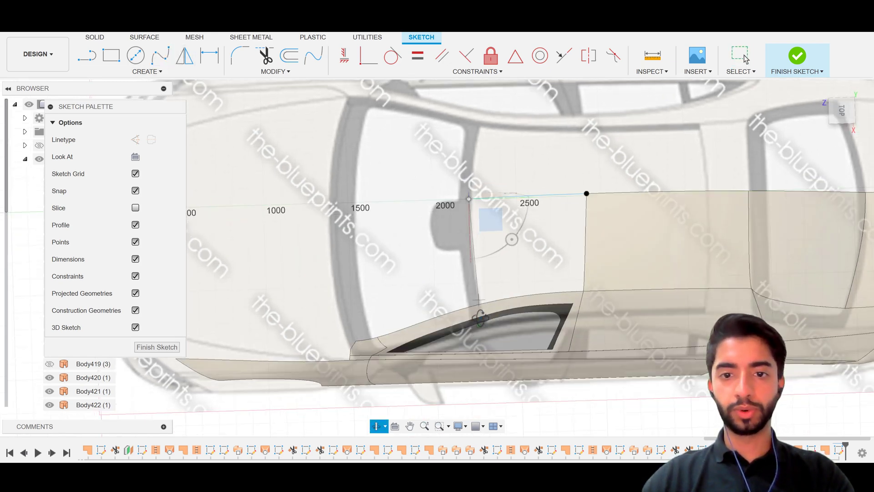
click(485, 302)
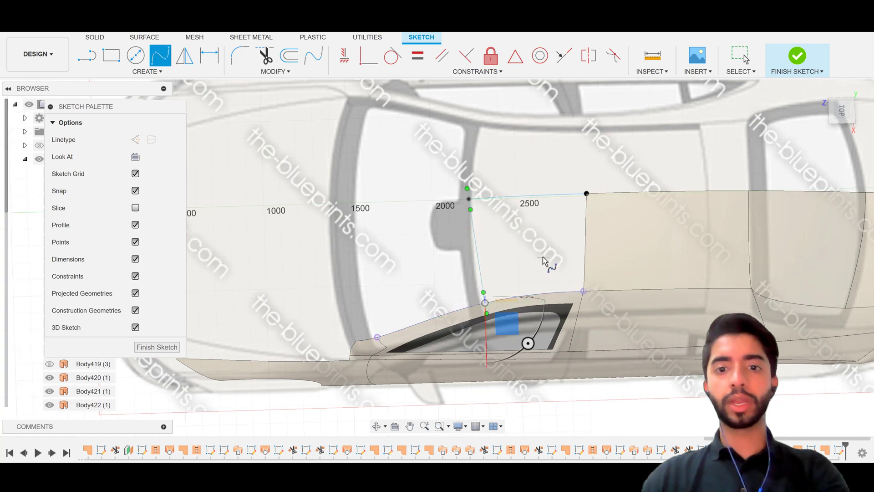
key(Escape)
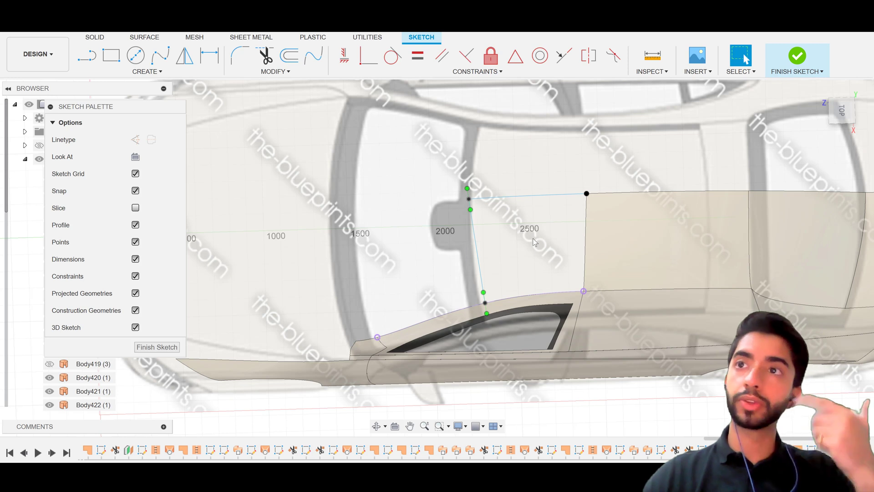
Step: Move the windshield spline's outer tangent handle about 12 mm forward to follow the top blueprint, and finish the sketch
click(842, 111)
scroll(477, 310, up, 4)
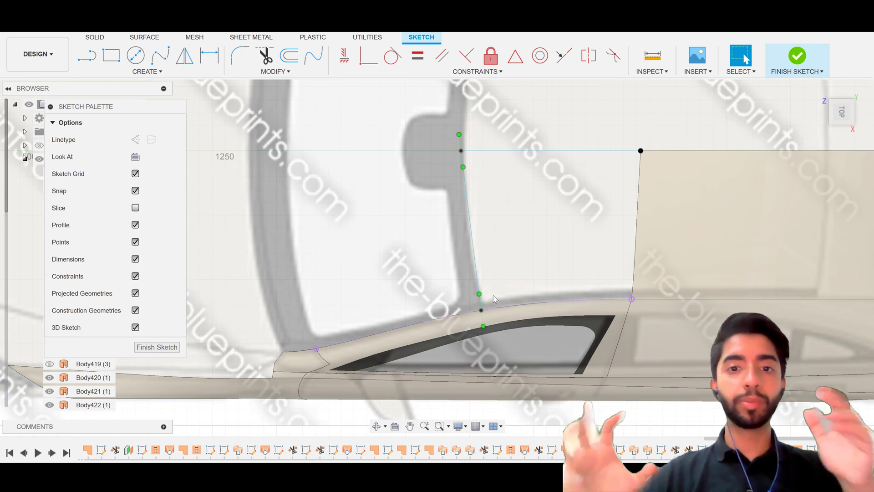
scroll(493, 295, up, 2)
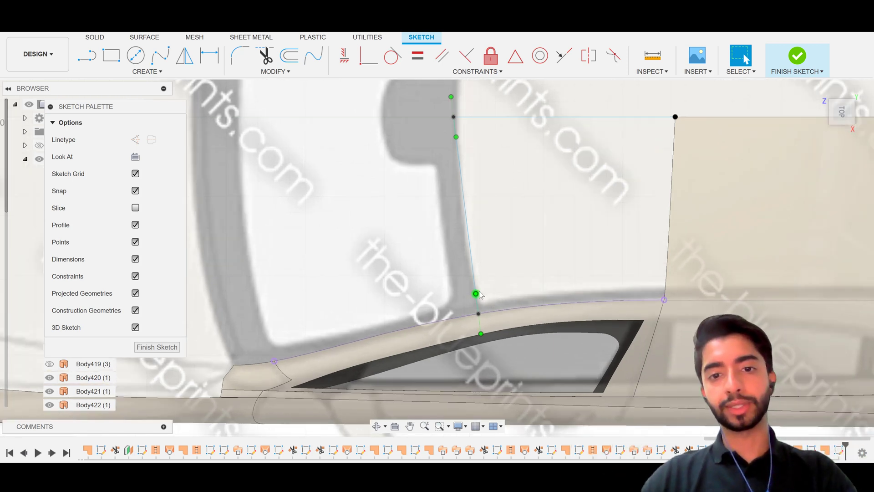
click(476, 293)
key(m)
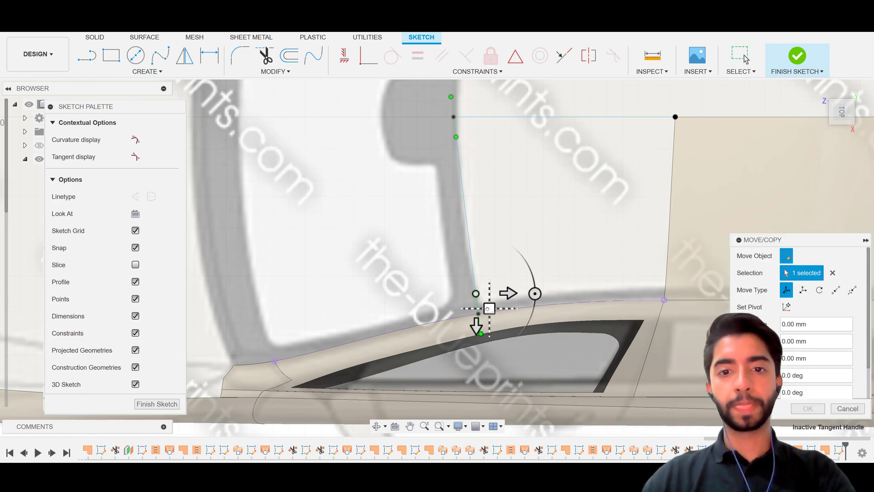
drag(488, 308, 486, 308)
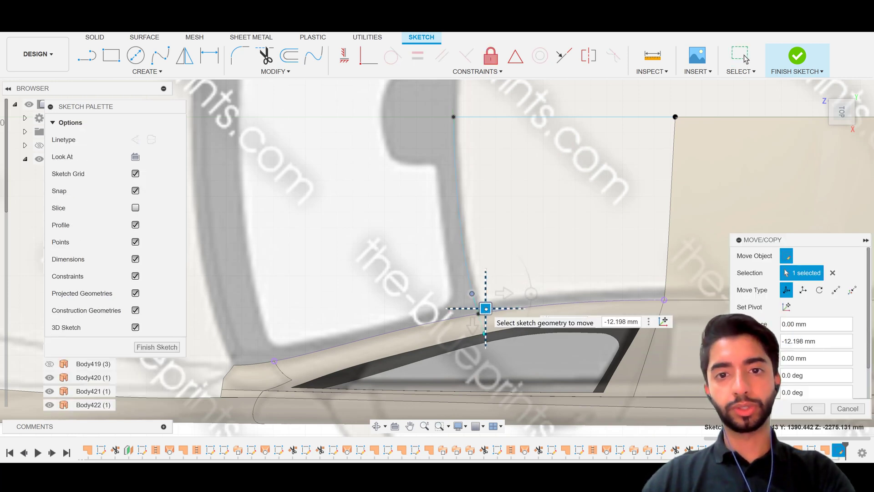
key(Return)
scroll(534, 257, down, 1)
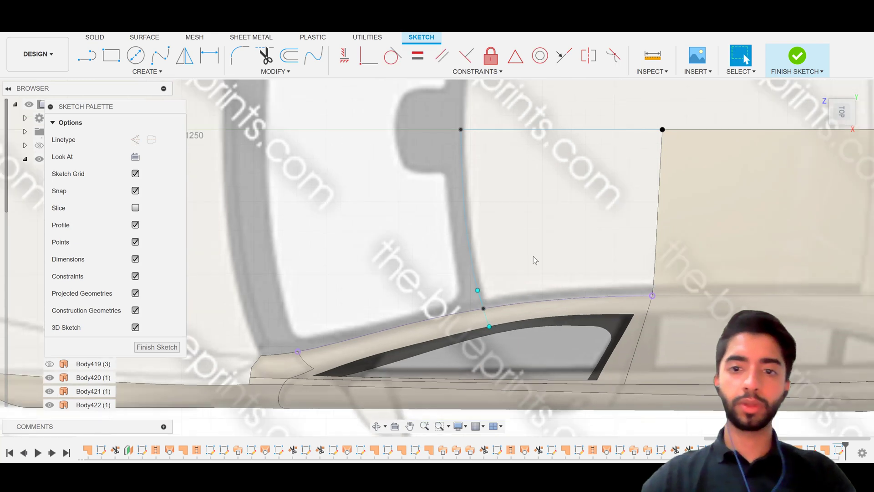
scroll(533, 256, down, 1)
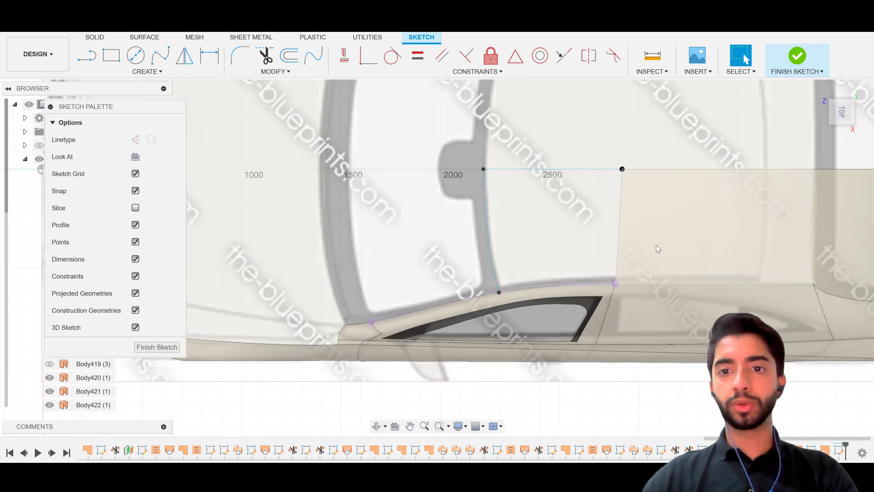
click(801, 55)
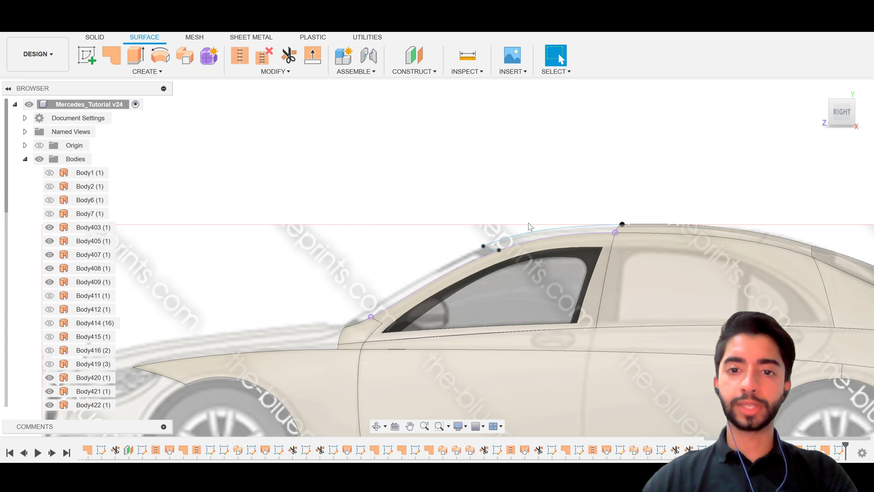
Step: Loft the front roof from the roof patch's front edge to the windshield spline, using the side body's upper curve and centreline spline as rails
shift+middle_drag(530, 226, 510, 273)
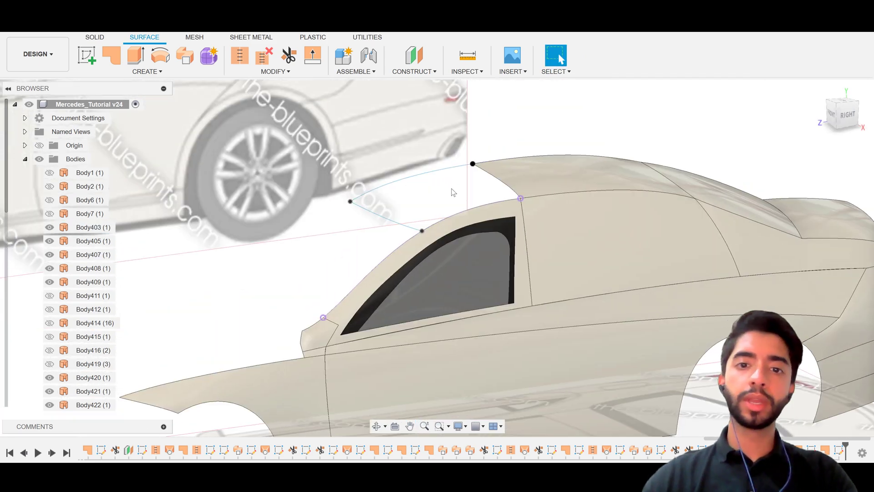
click(492, 204)
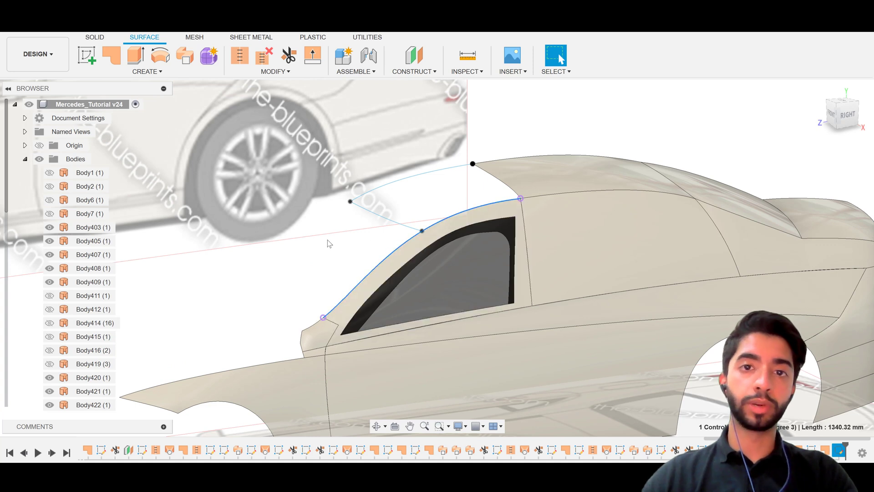
scroll(420, 209, up, 3)
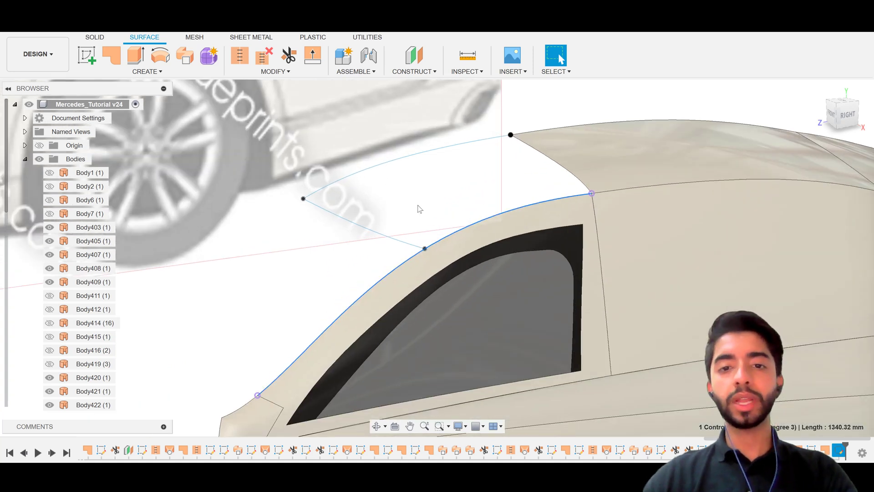
click(419, 208)
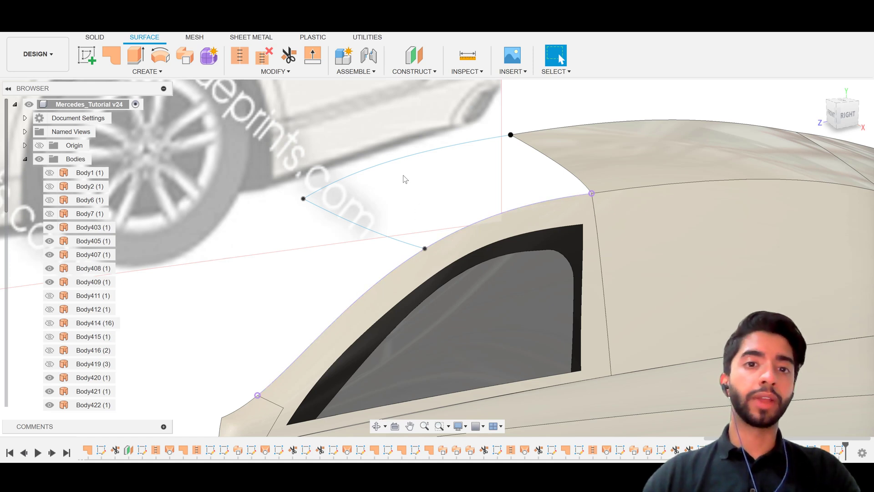
click(142, 72)
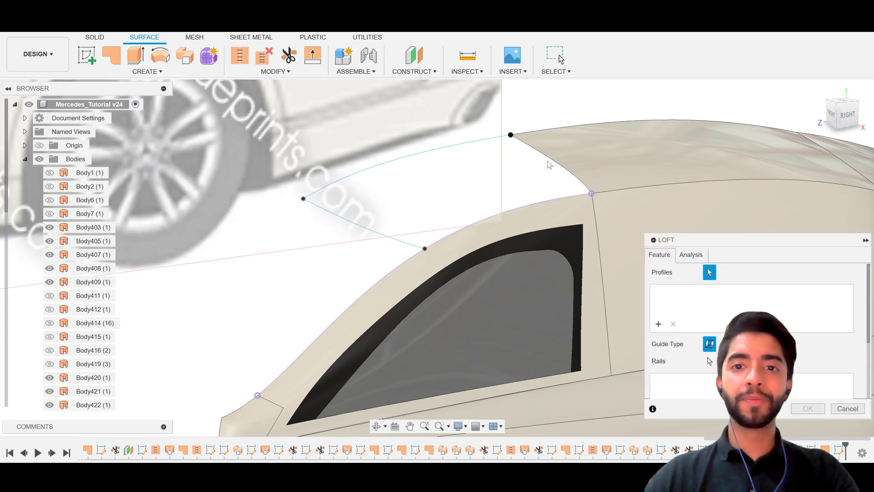
click(375, 232)
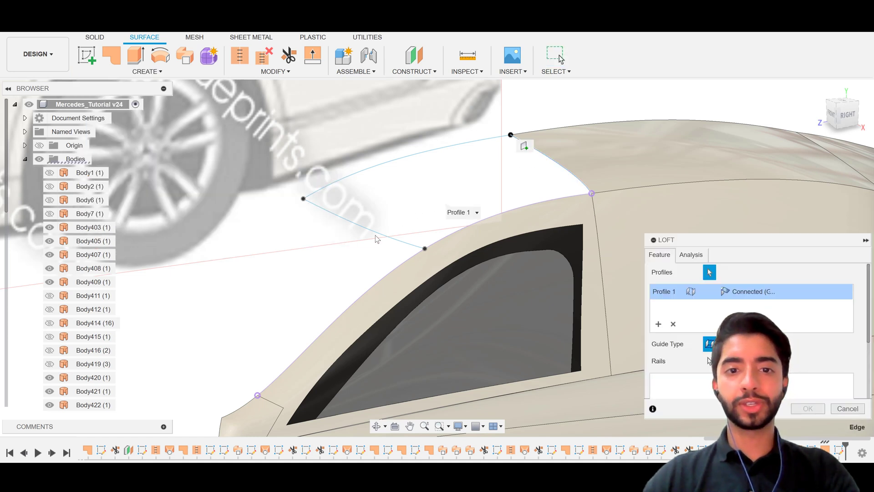
click(410, 219)
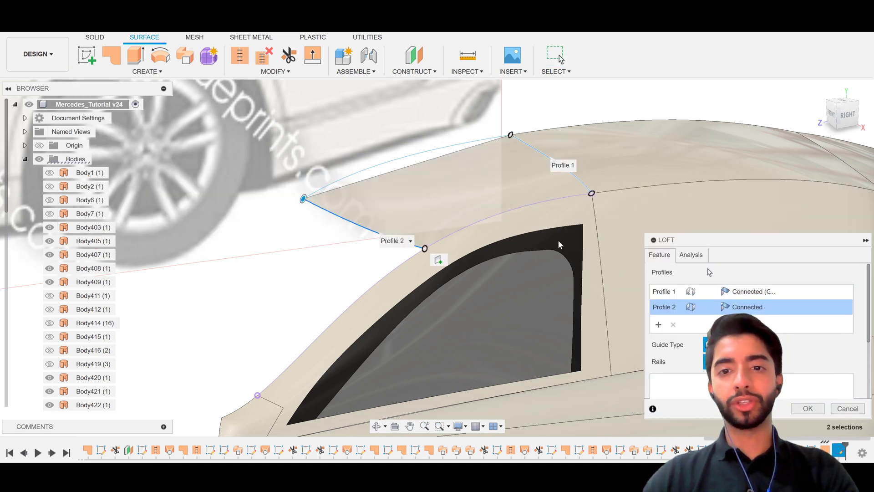
click(516, 209)
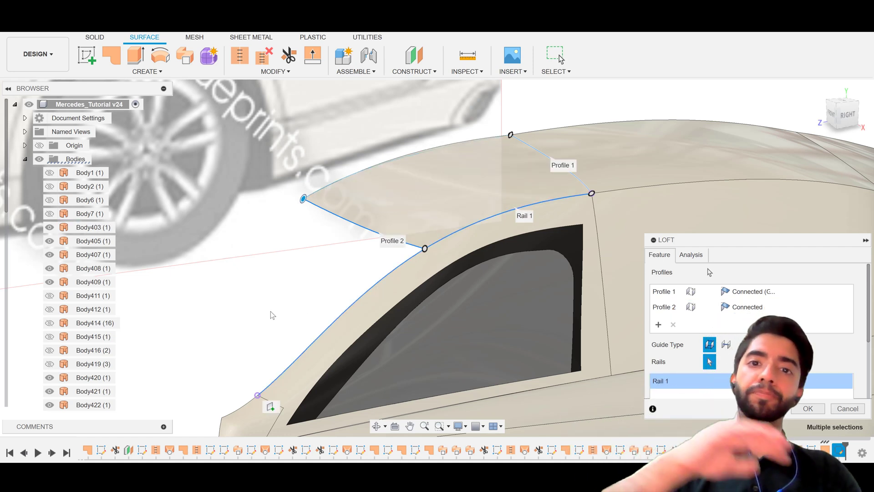
click(400, 157)
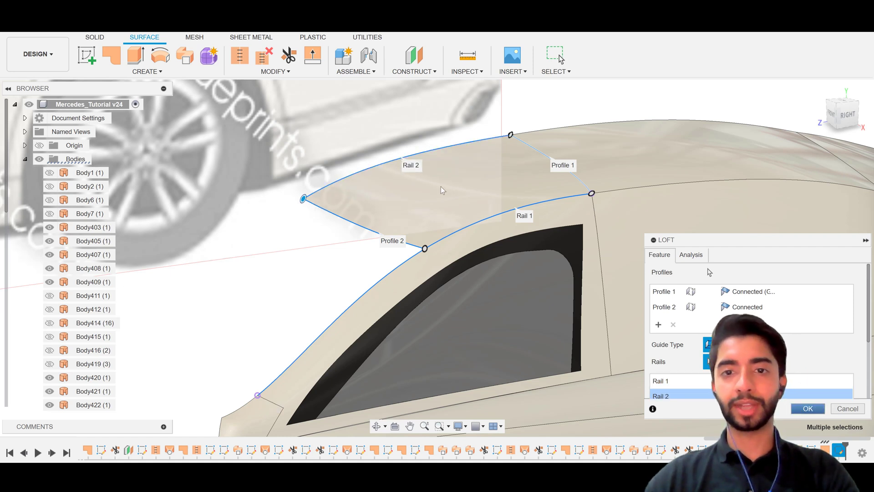
key(Return)
Step: Save the design as a new version
scroll(440, 199, down, 3)
key(ctrl+s)
key(Return)
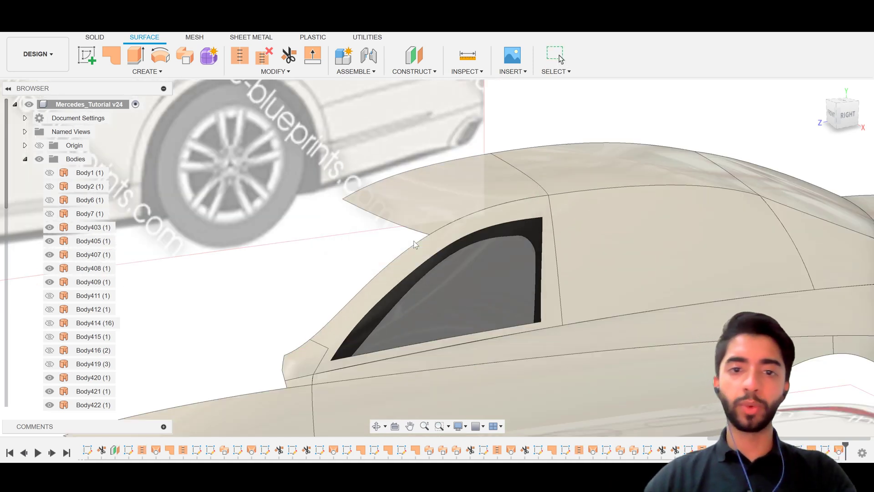
Step: Examine the front roof loft's seam with the side body's upper edge and the roof's overall shape
scroll(445, 167, up, 2)
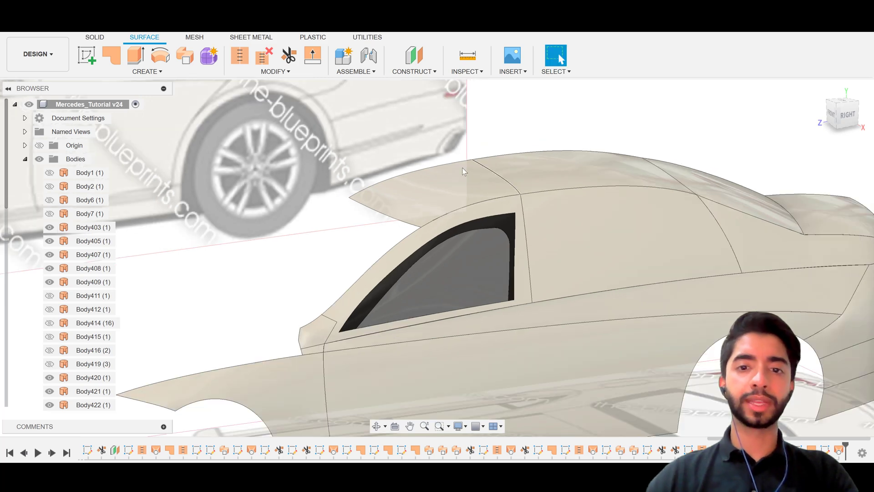
scroll(397, 182, up, 3)
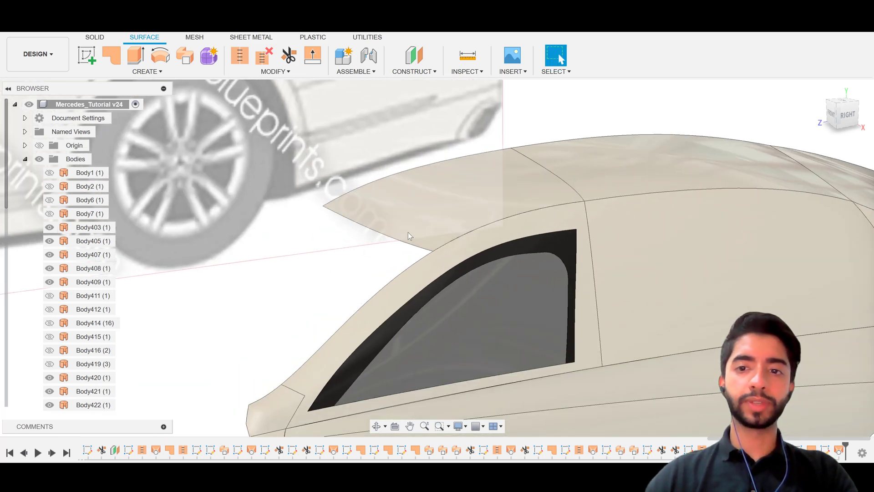
scroll(408, 233, up, 5)
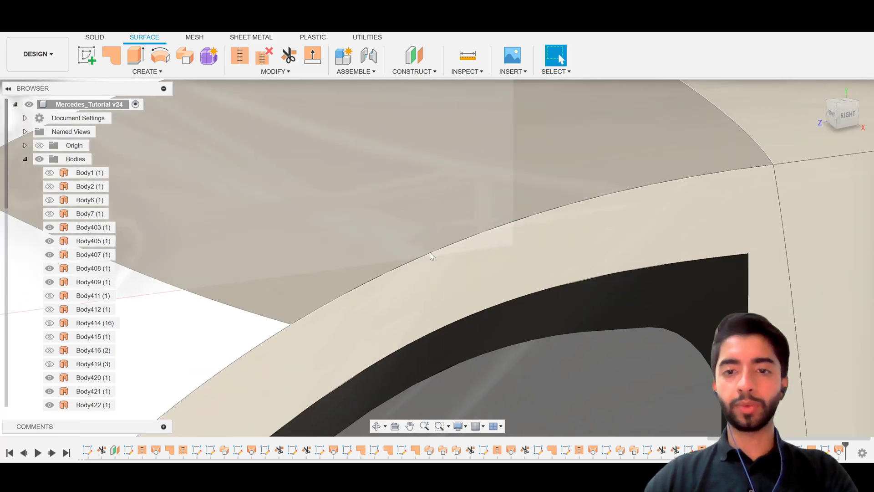
scroll(430, 252, up, 6)
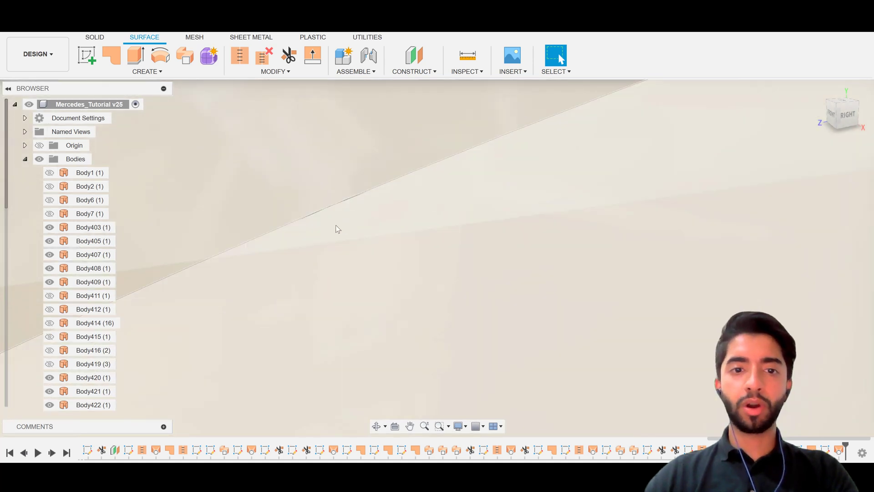
scroll(327, 195, up, 4)
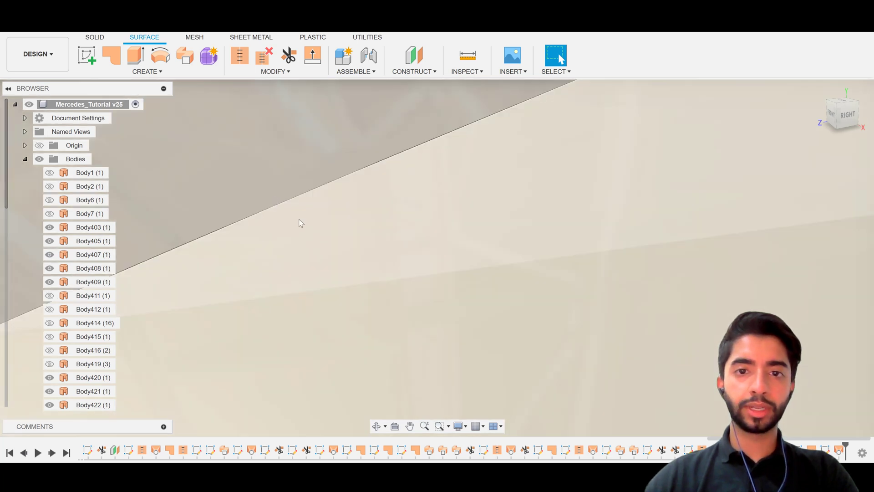
scroll(299, 220, down, 5)
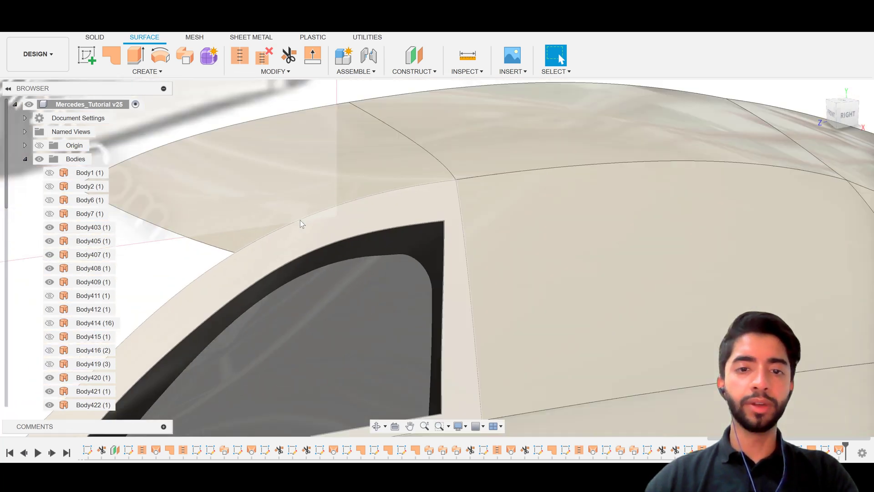
scroll(299, 220, down, 5)
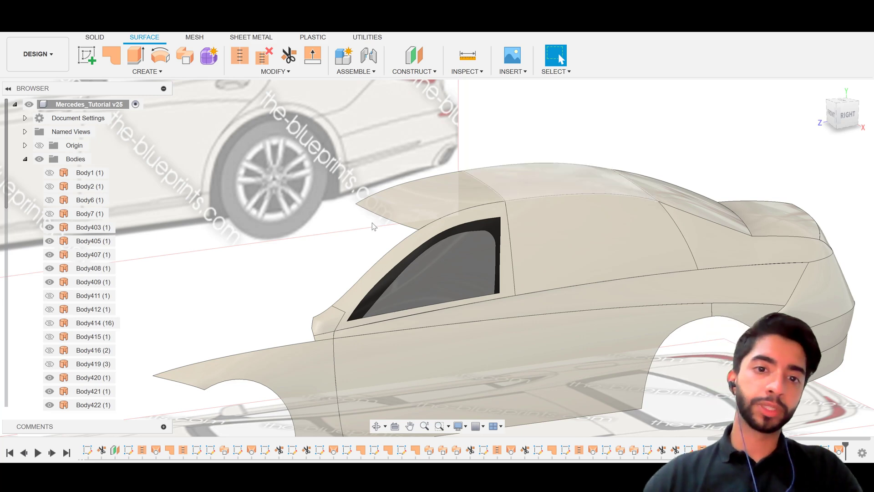
scroll(373, 223, down, 4)
mouse_move(353, 232)
shift+middle_down()
mouse_move(330, 232)
mouse_move(340, 242)
shift+middle_up()
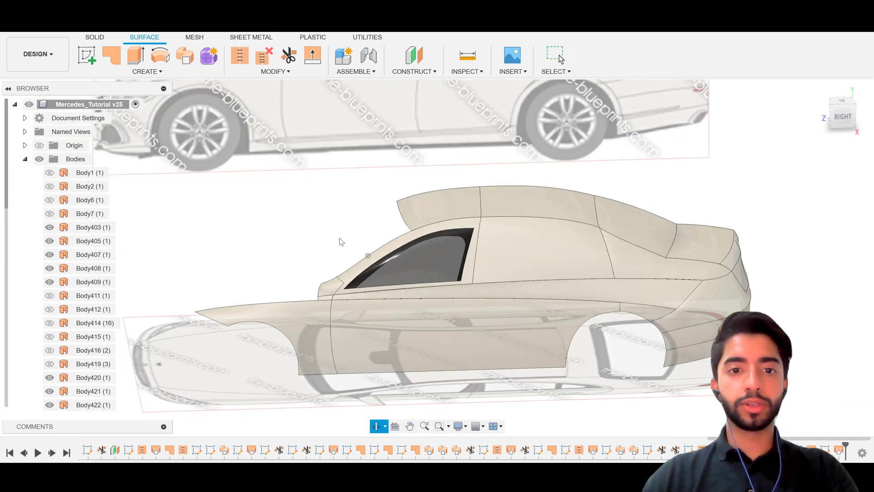
Step: Show the hood surface body and compare its rear edge with the front roof's windshield edge against the top blueprint
click(837, 106)
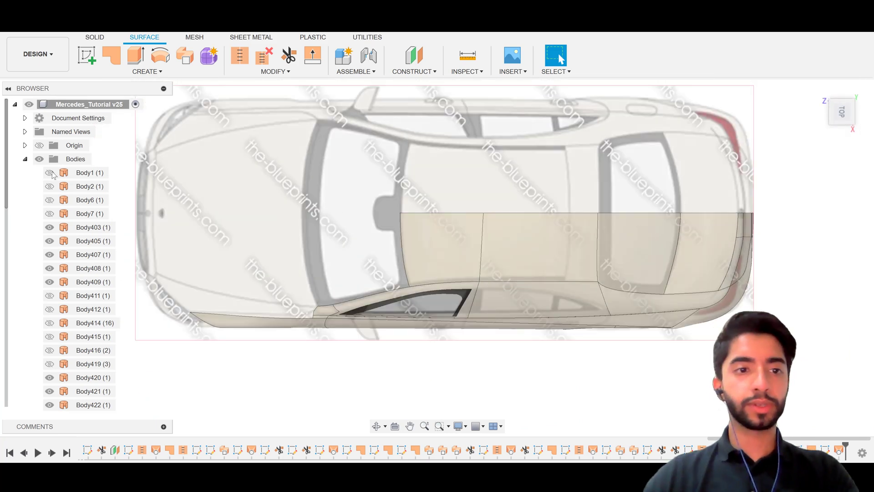
click(51, 174)
click(49, 173)
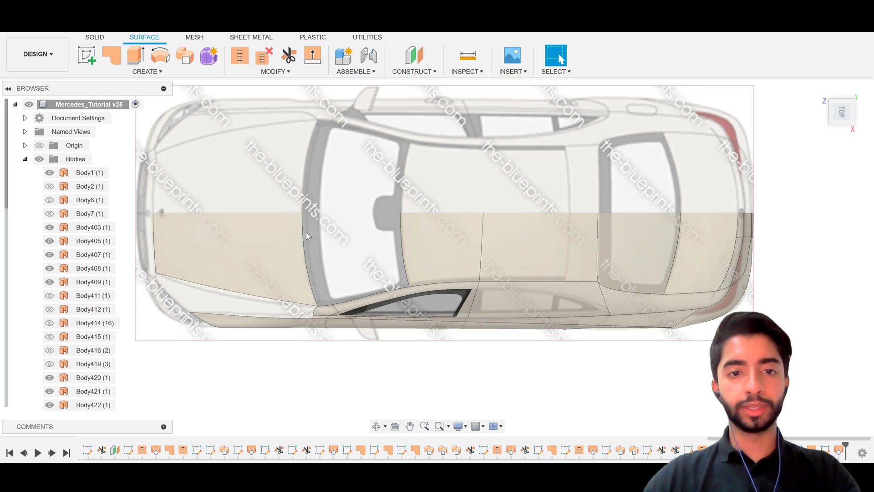
click(269, 261)
scroll(299, 255, up, 2)
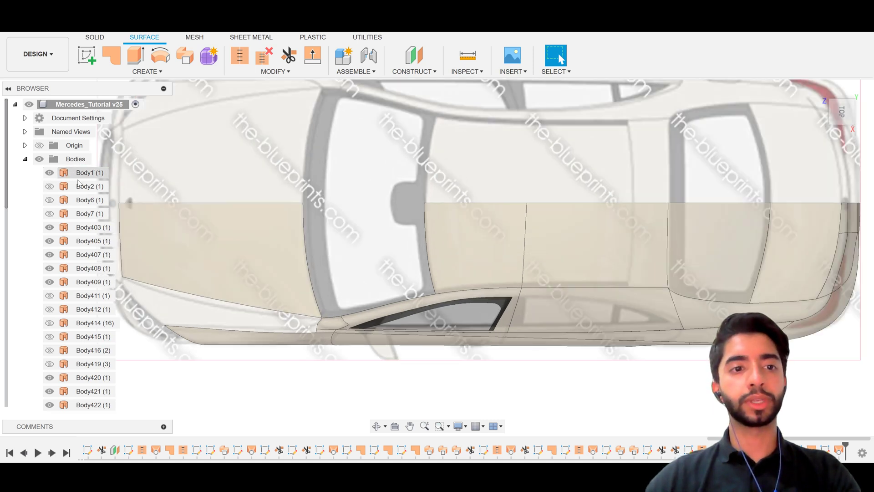
middle_drag(214, 179, 254, 173)
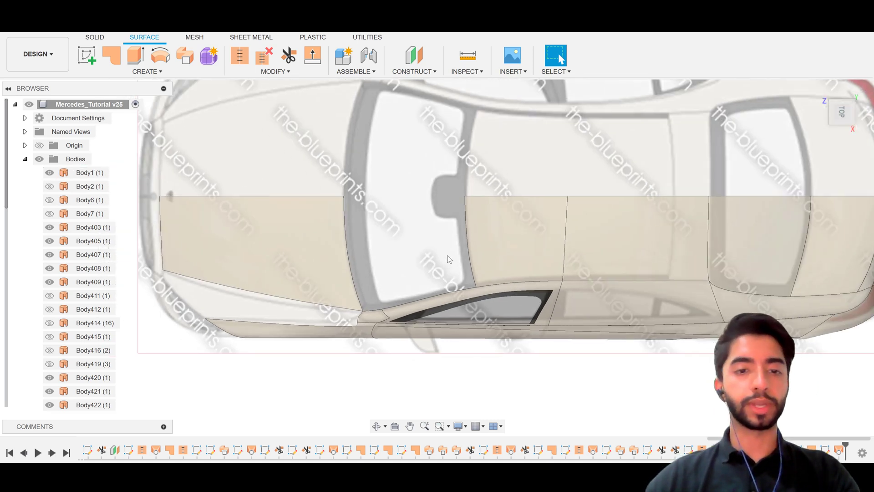
scroll(447, 256, up, 2)
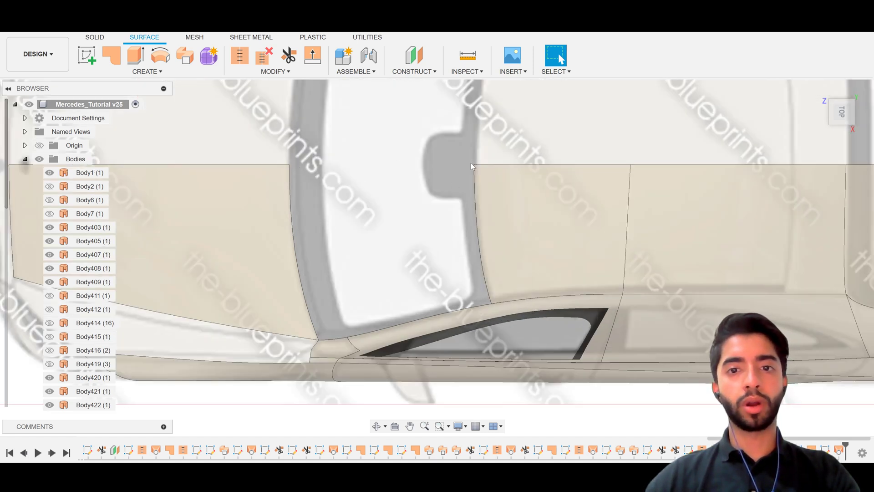
Step: In a new 3D sketch, draw a two-point fit spline along the centreline from the roof's front edge to the hood's rear edge
click(86, 55)
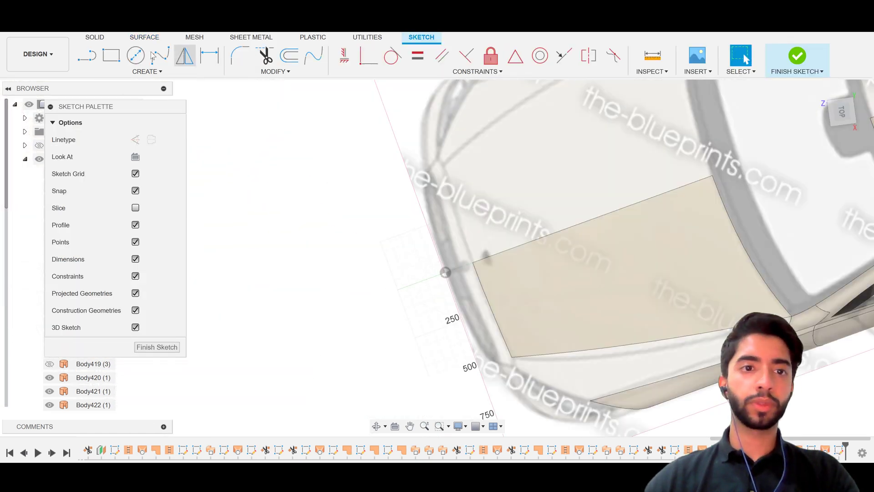
click(160, 55)
middle_drag(709, 284, 228, 234)
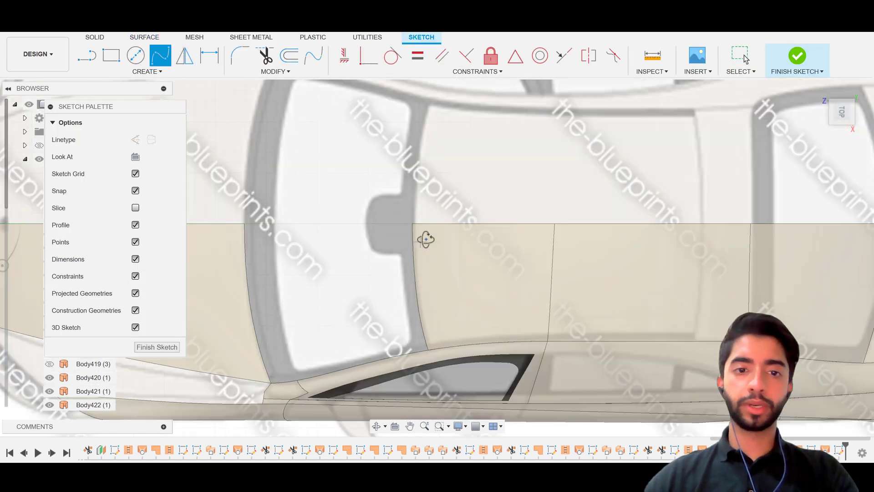
shift+middle_drag(428, 238, 425, 235)
click(406, 228)
middle_drag(338, 242, 400, 179)
scroll(312, 245, up, 3)
click(313, 242)
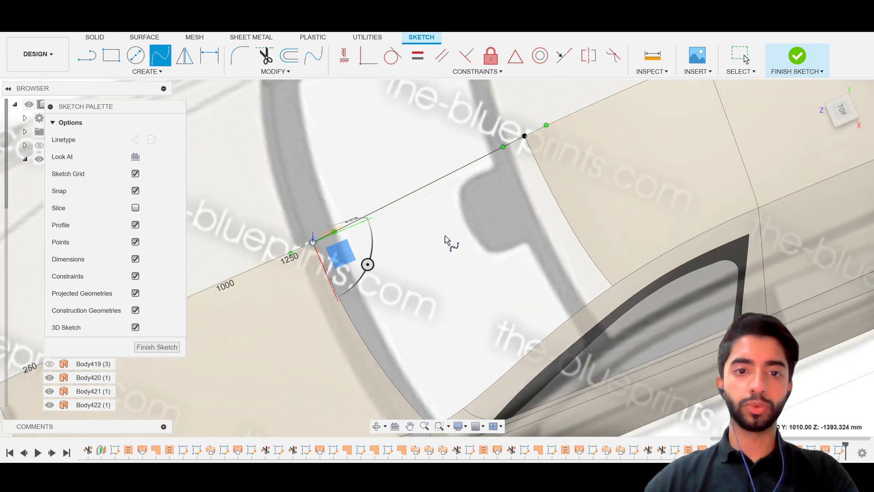
key(Escape)
Step: Examine the windshield centreline spline and its end handles against the top and side blueprints
click(843, 111)
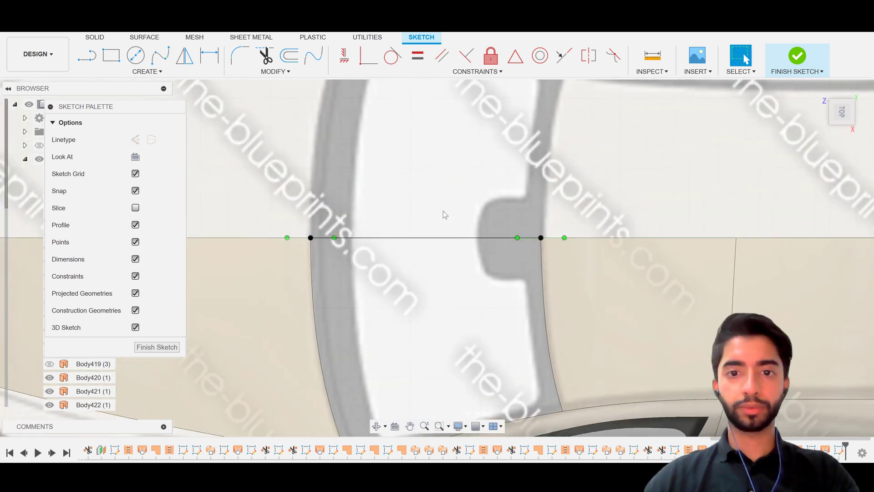
scroll(493, 200, down, 2)
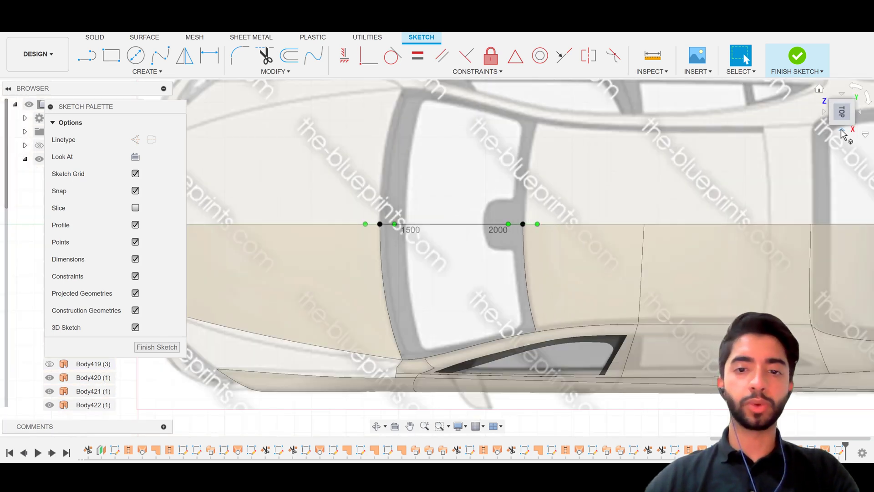
click(843, 134)
scroll(504, 172, up, 4)
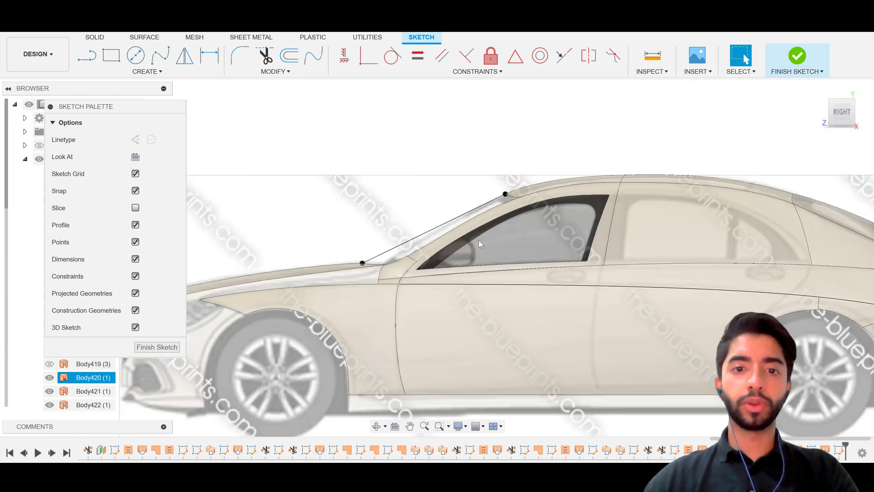
click(503, 172)
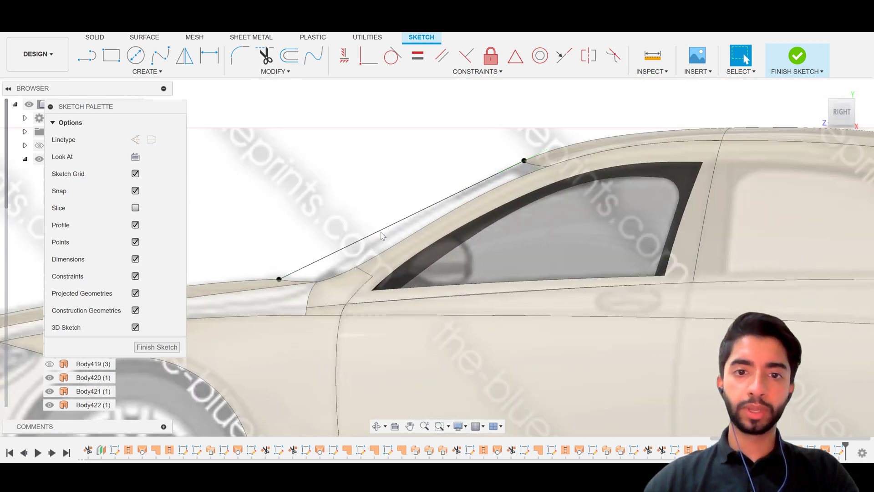
click(301, 277)
scroll(379, 277, up, 3)
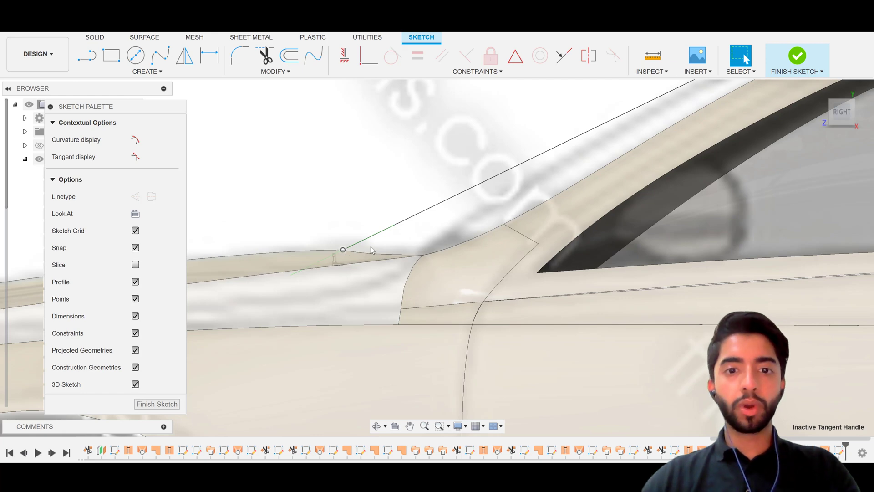
click(842, 94)
scroll(366, 307, down, 5)
middle_drag(396, 337, 392, 288)
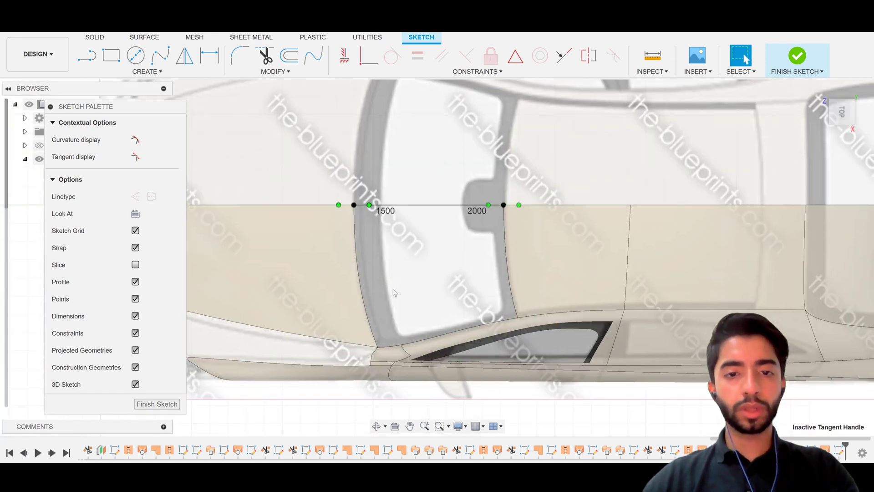
scroll(392, 289, up, 2)
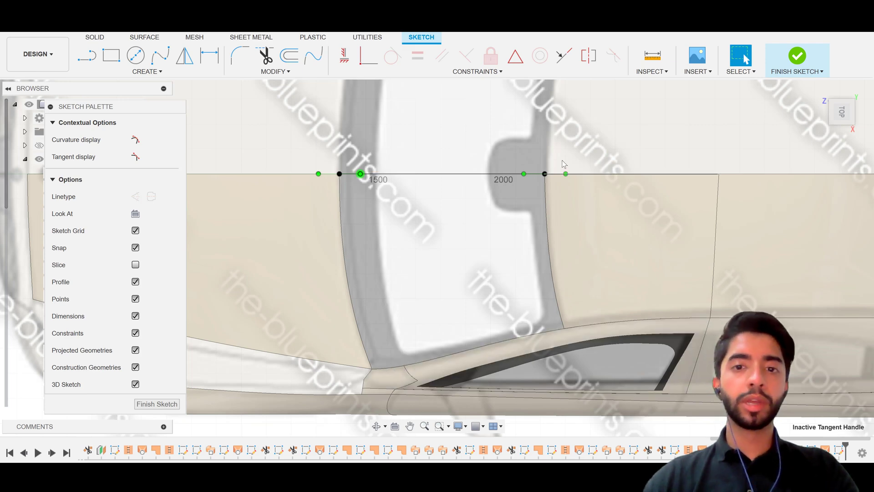
mouse_move(843, 128)
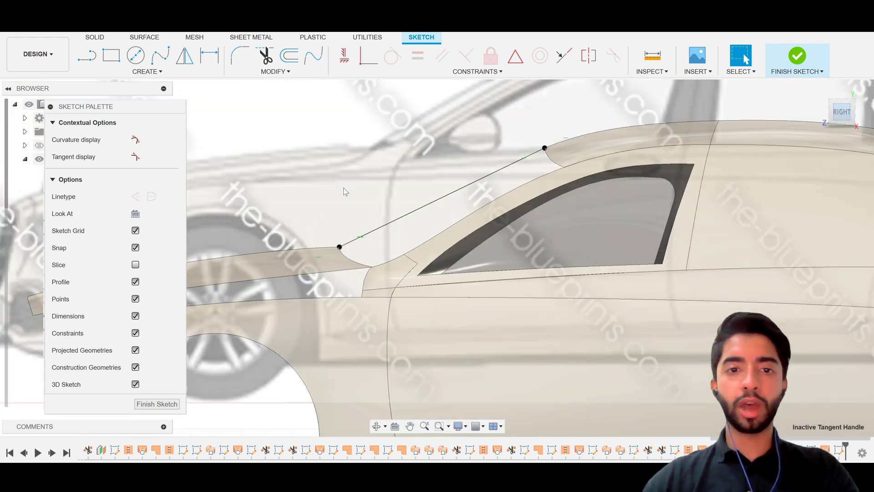
scroll(347, 271, up, 4)
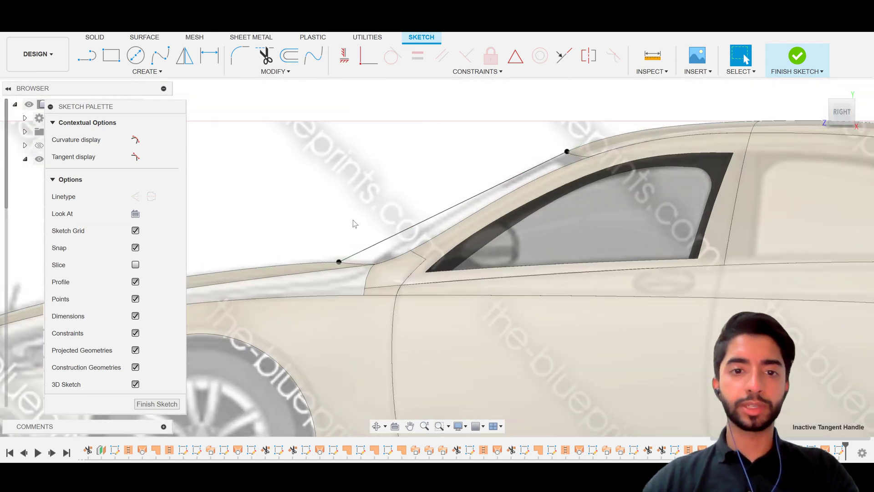
Step: Activate the tangent handle at the spline's hood end and move it about 59 mm forward and 44 mm down
right_click(351, 264)
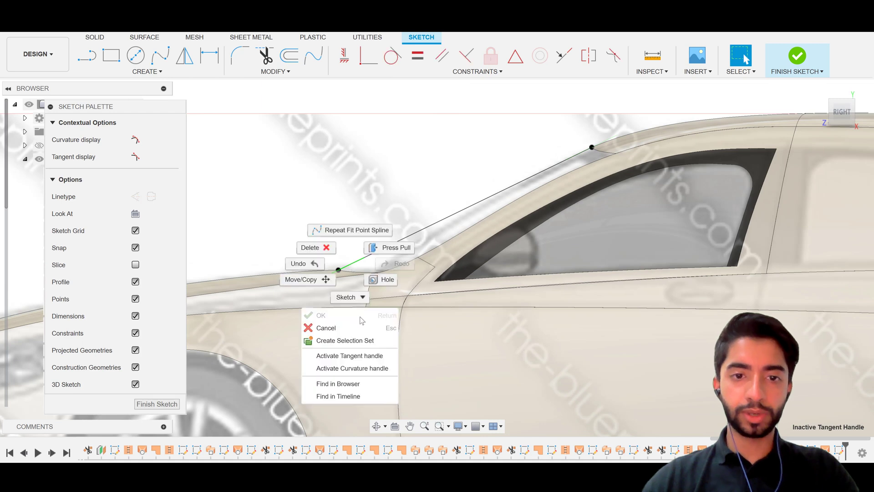
click(348, 355)
scroll(363, 260, up, 3)
click(362, 255)
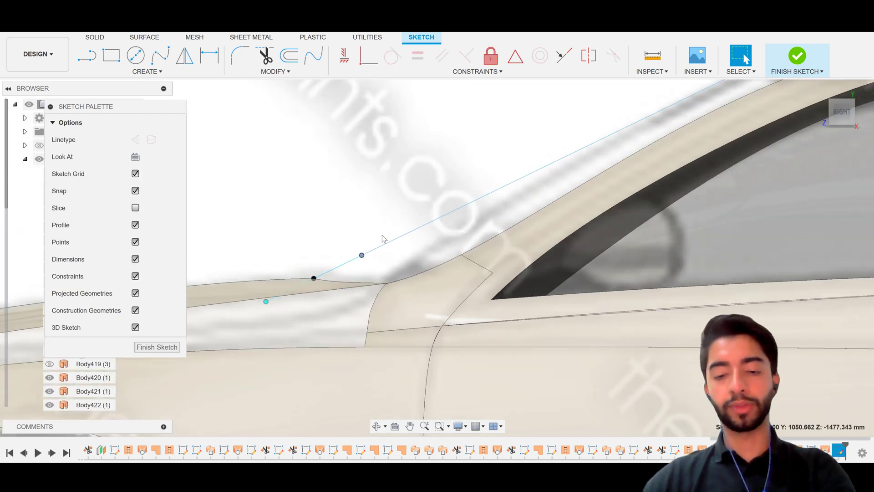
key(m)
drag(375, 237, 342, 261)
scroll(427, 200, down, 4)
scroll(630, 125, up, 1)
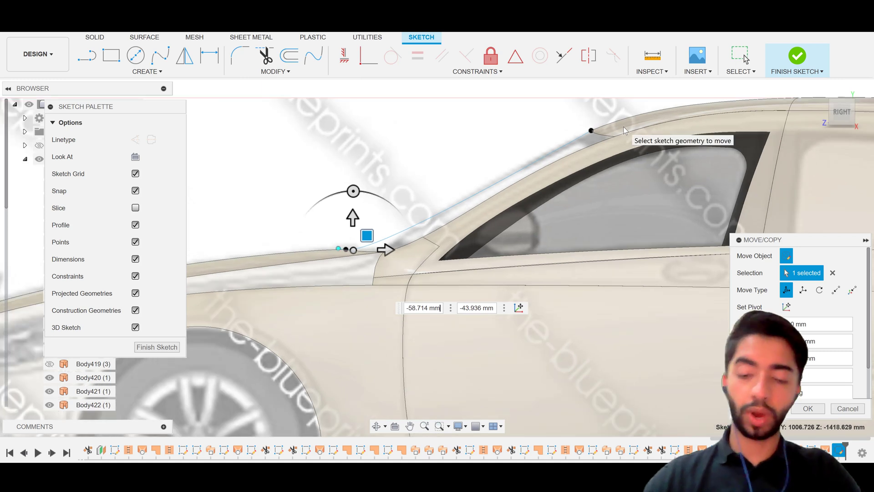
key(Return)
Step: Activate the tangent handle at the spline's roof end and move it about 10 mm forward and 15 mm up
click(571, 148)
right_click(585, 137)
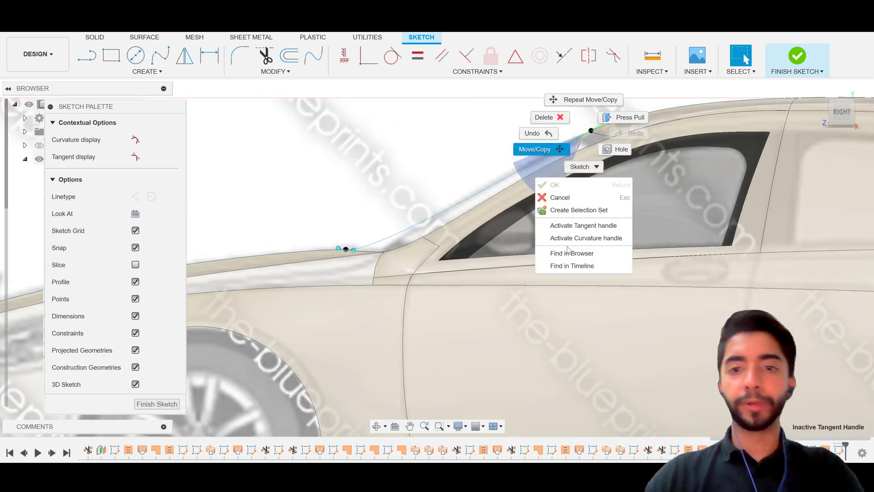
click(588, 224)
click(557, 150)
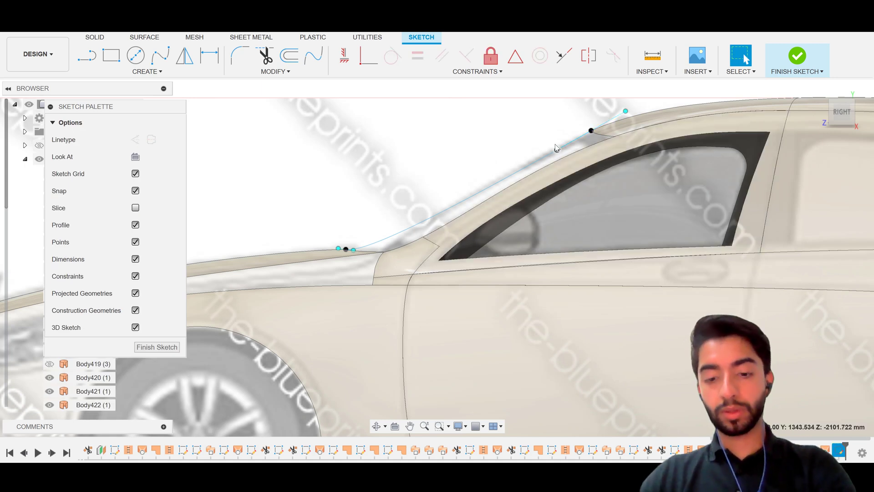
key(m)
drag(570, 136, 567, 131)
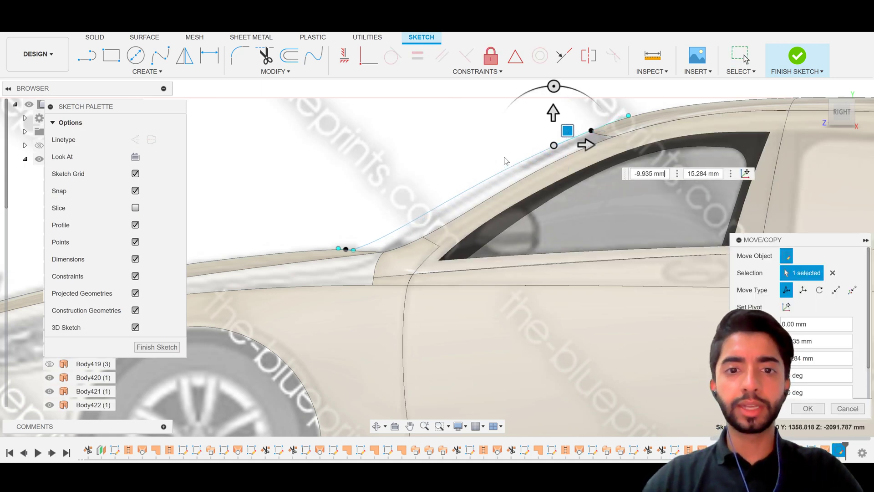
key(Tab)
key(Tab)
key(Return)
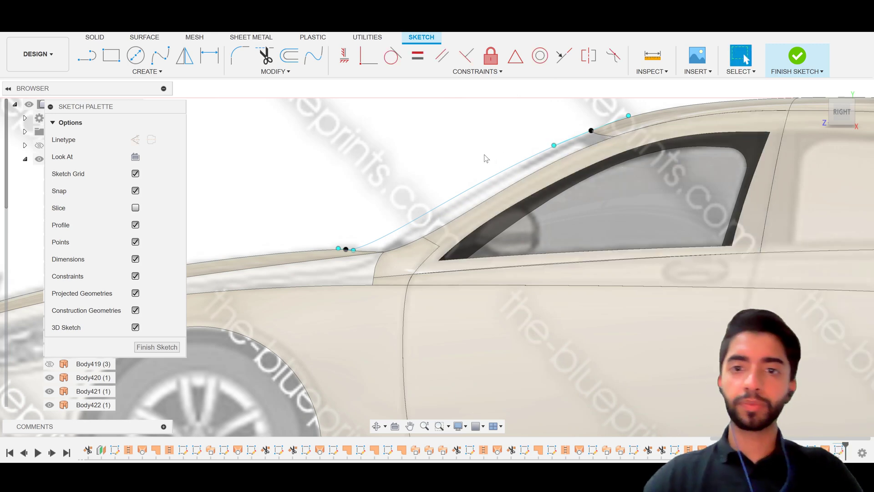
Step: Check the reshaped windshield centreline spline against the top and side blueprints, and finish the sketch
click(485, 157)
scroll(470, 249, down, 2)
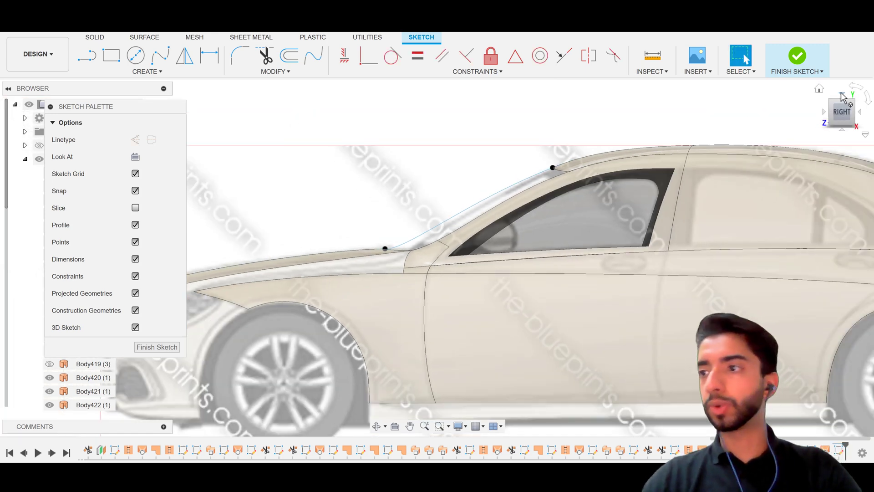
click(841, 97)
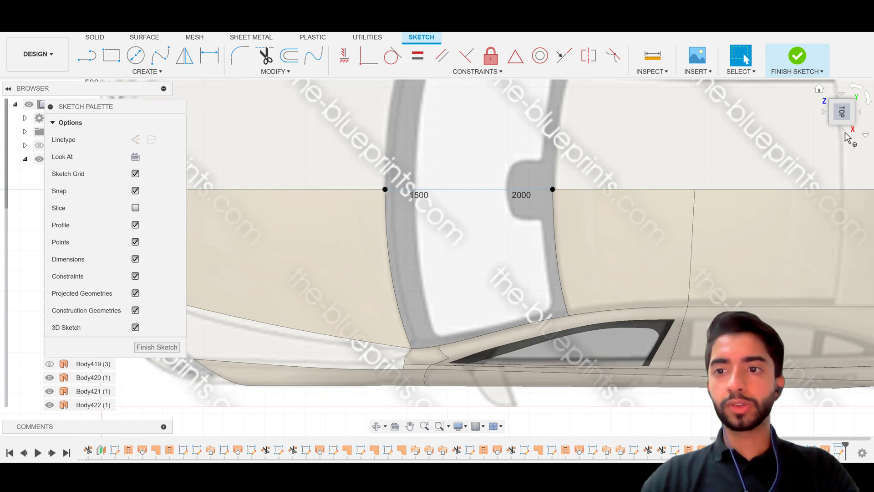
click(846, 135)
scroll(432, 225, down, 2)
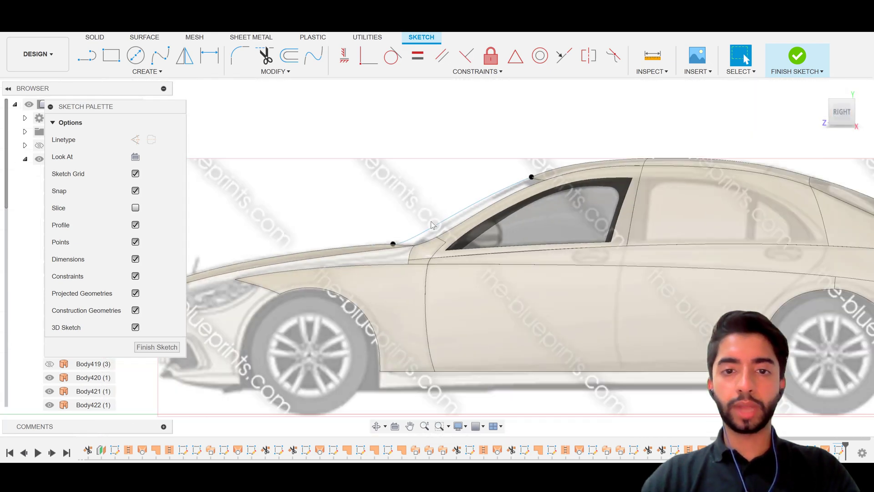
scroll(353, 286, down, 1)
shift+middle_drag(386, 256, 556, 308)
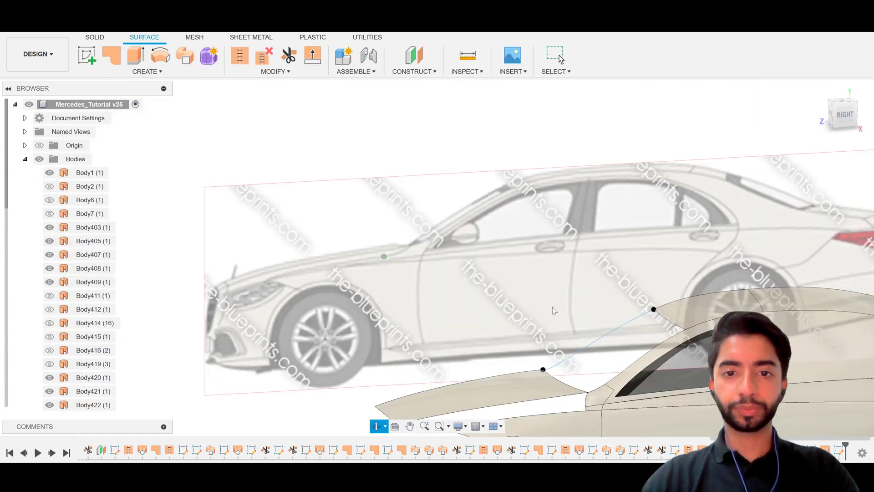
Step: Examine the windshield opening and identify the side window frame and lower corner bodies that border it
mouse_move(581, 357)
middle_down()
mouse_move(446, 219)
mouse_move(699, 255)
middle_up()
scroll(449, 219, up, 4)
middle_drag(739, 286, 417, 177)
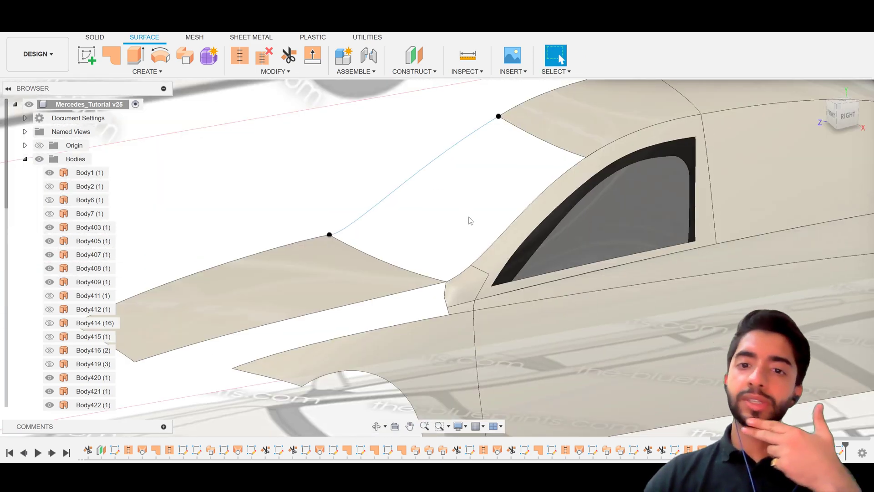
click(470, 282)
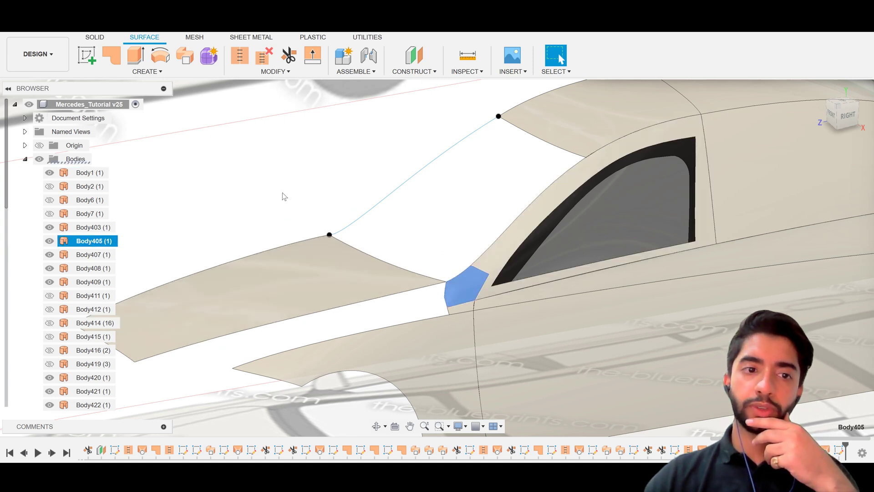
click(494, 256)
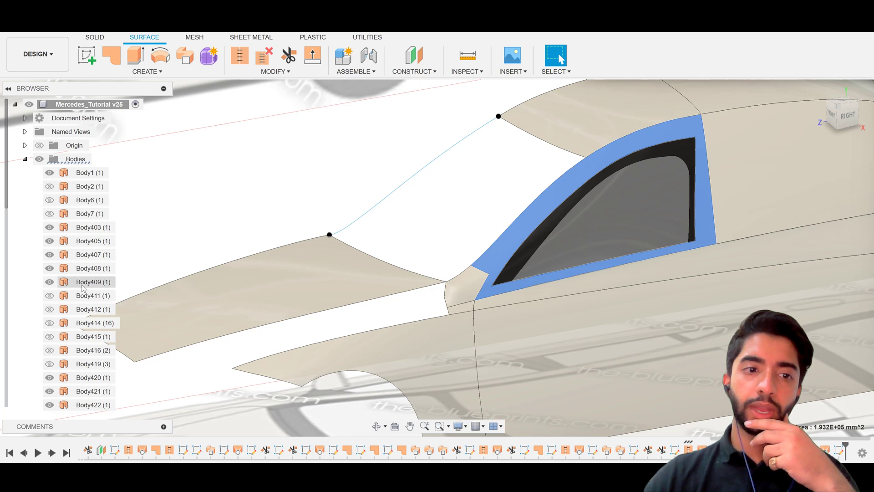
scroll(83, 287, down, 8)
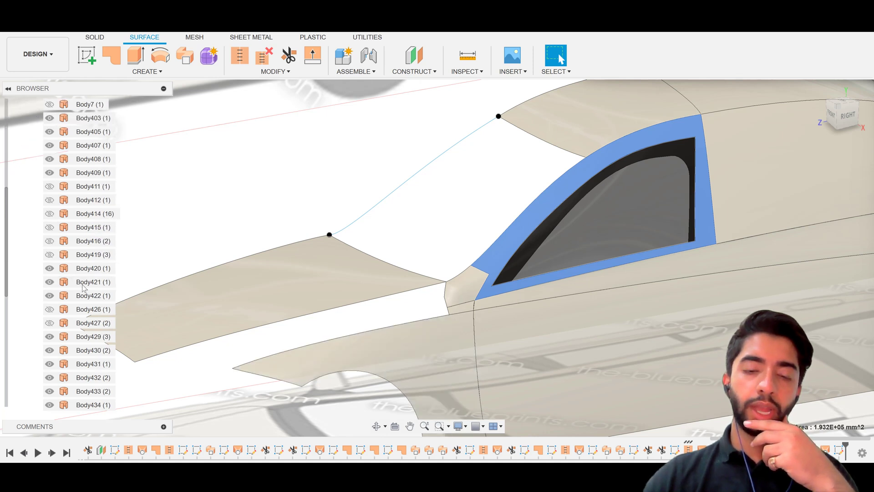
scroll(82, 287, up, 8)
click(454, 195)
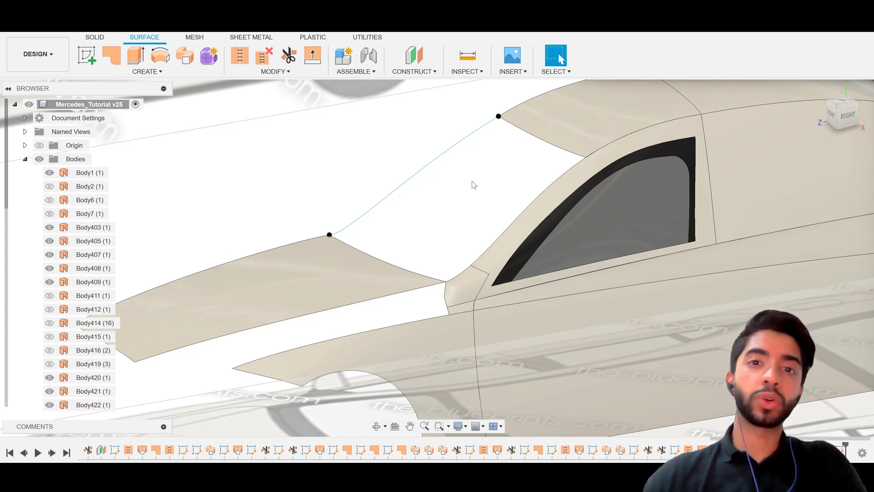
click(154, 73)
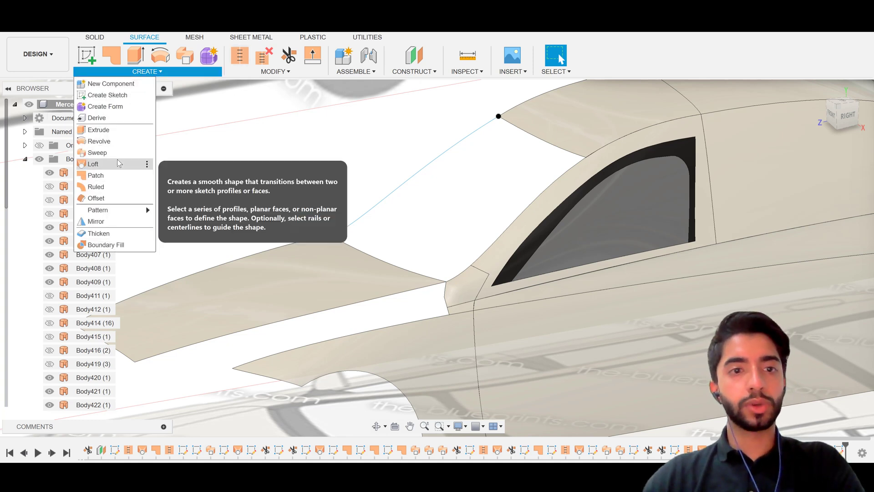
click(538, 169)
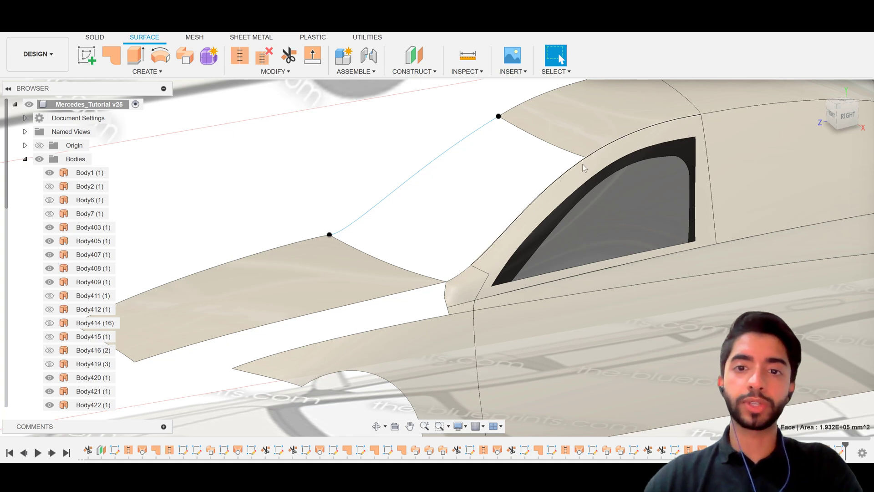
Step: Check the side frame edge, hood edge and centreline spline that bound the windshield opening
click(532, 212)
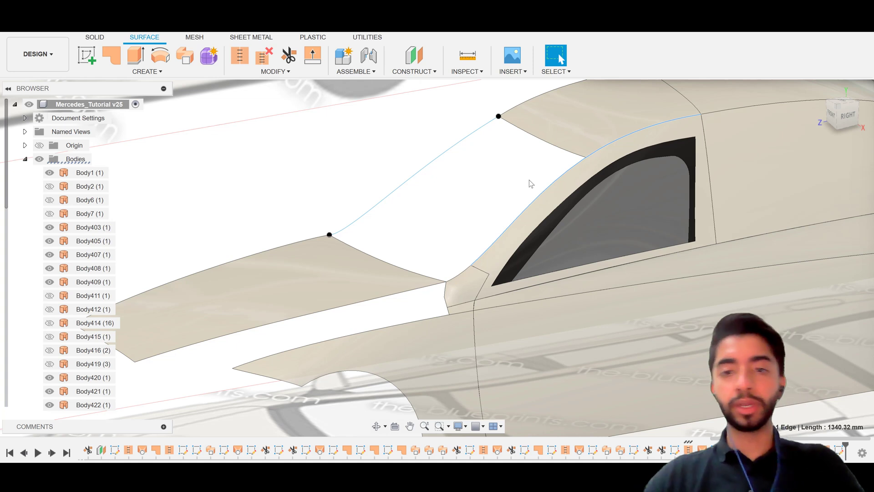
click(506, 198)
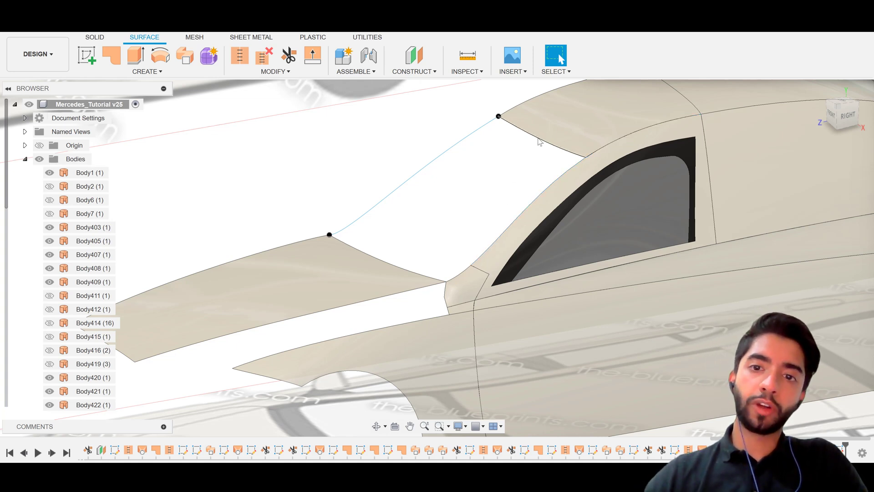
click(391, 267)
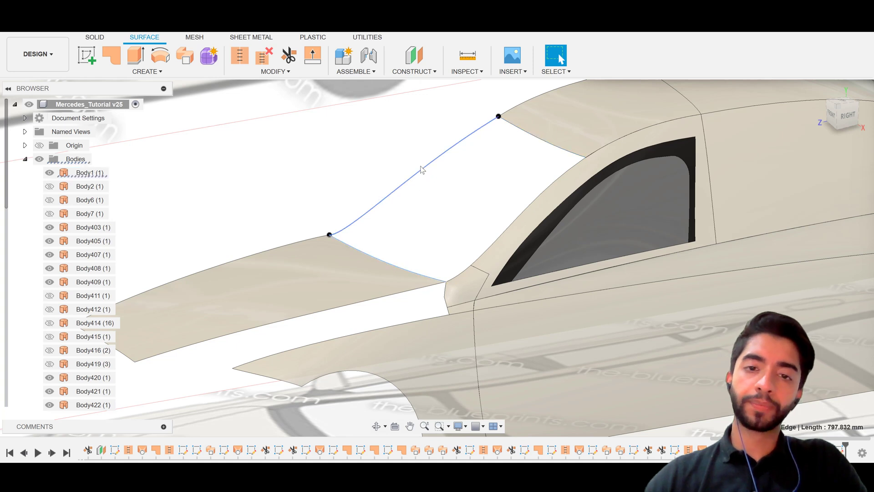
click(463, 271)
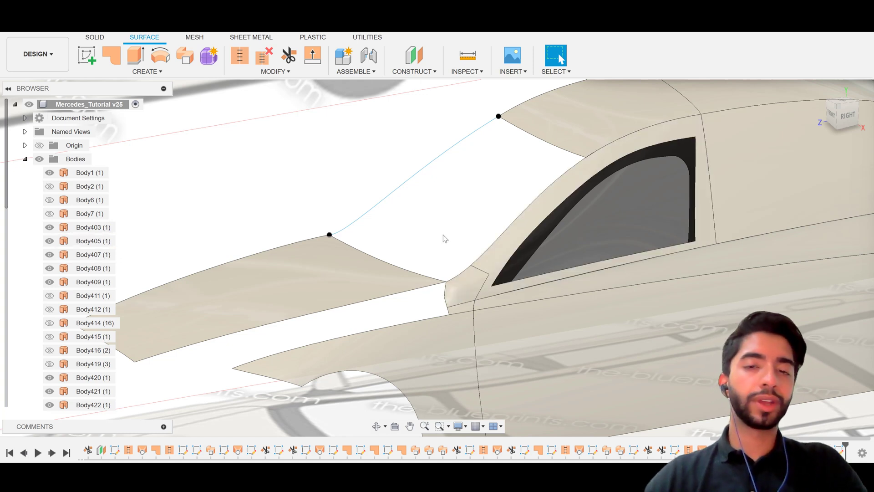
click(159, 73)
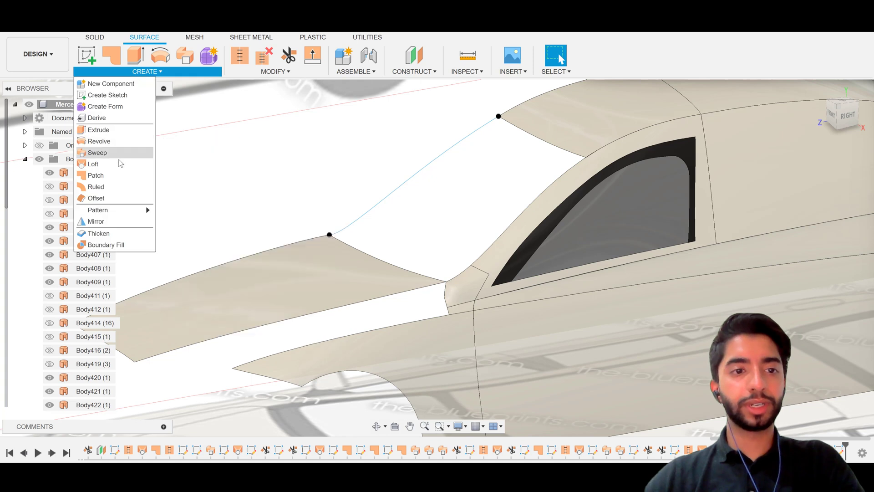
click(121, 164)
click(524, 138)
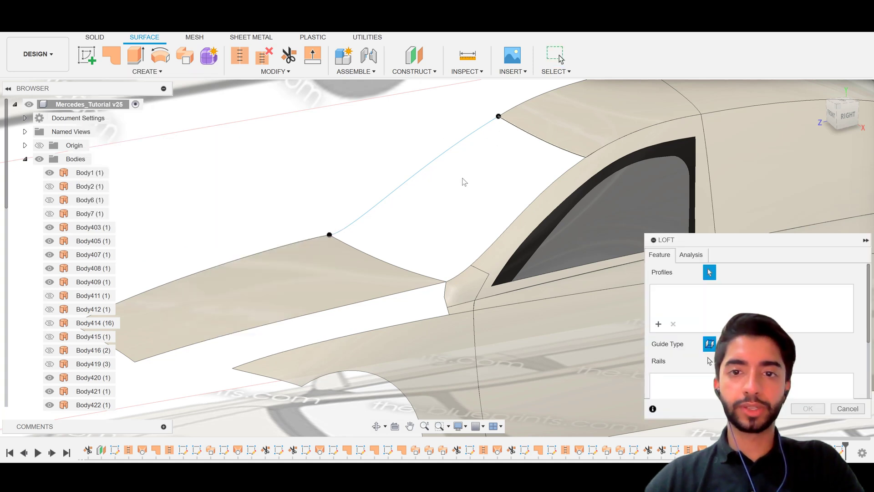
click(378, 258)
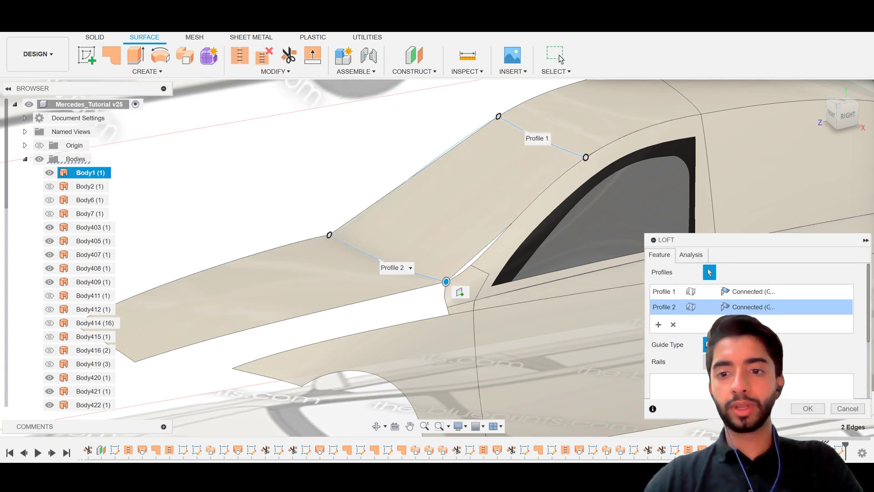
click(708, 361)
click(508, 224)
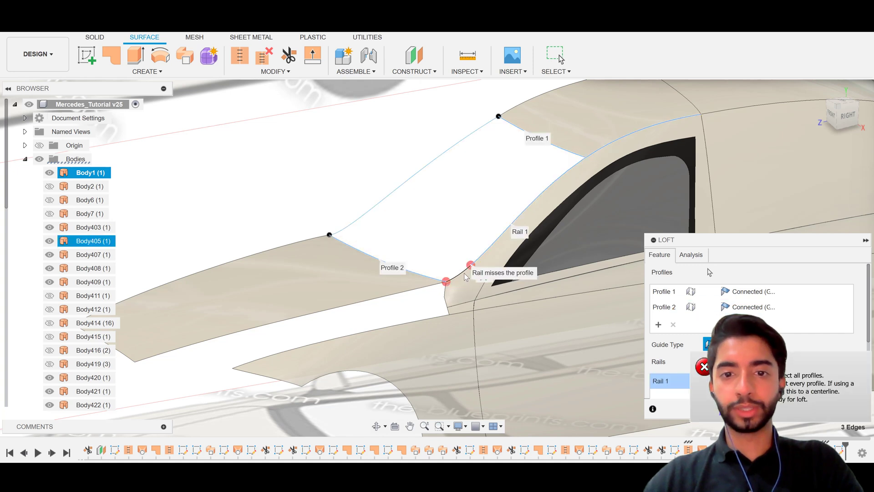
click(458, 274)
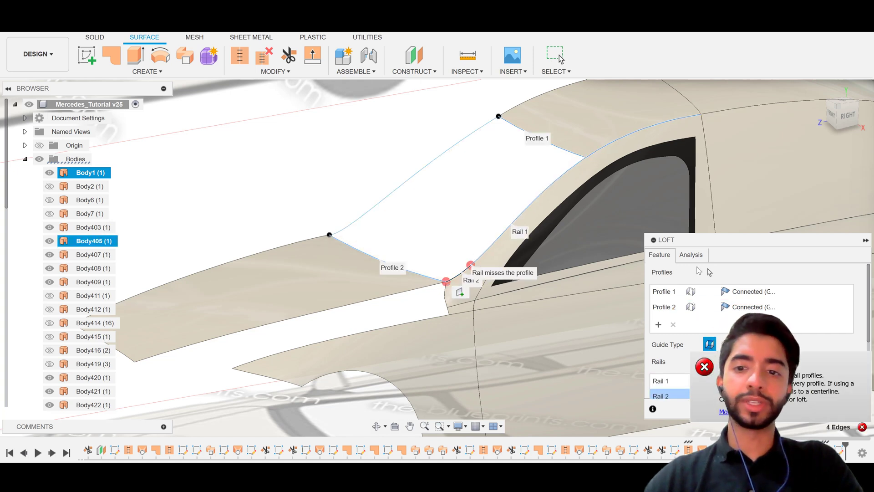
scroll(455, 303, up, 5)
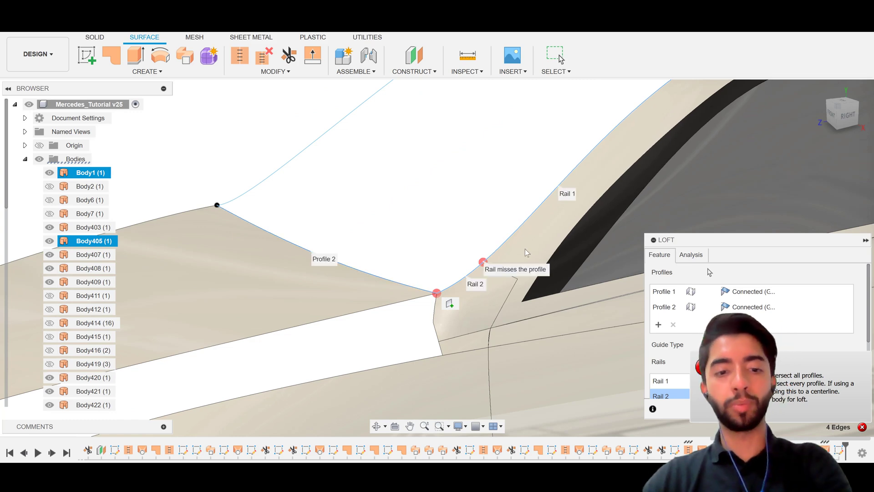
key(Escape)
Step: Stitch the side window frame and its lower front corner surface into one body
scroll(526, 248, down, 5)
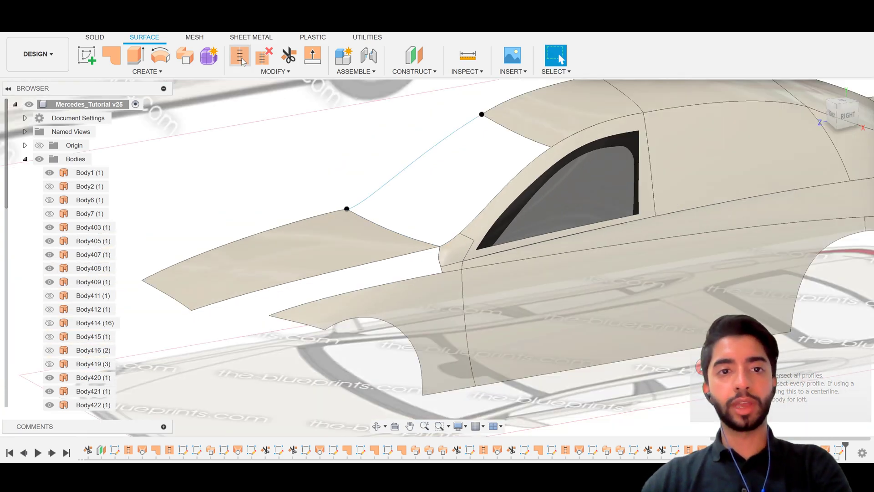
click(239, 56)
click(484, 230)
click(453, 252)
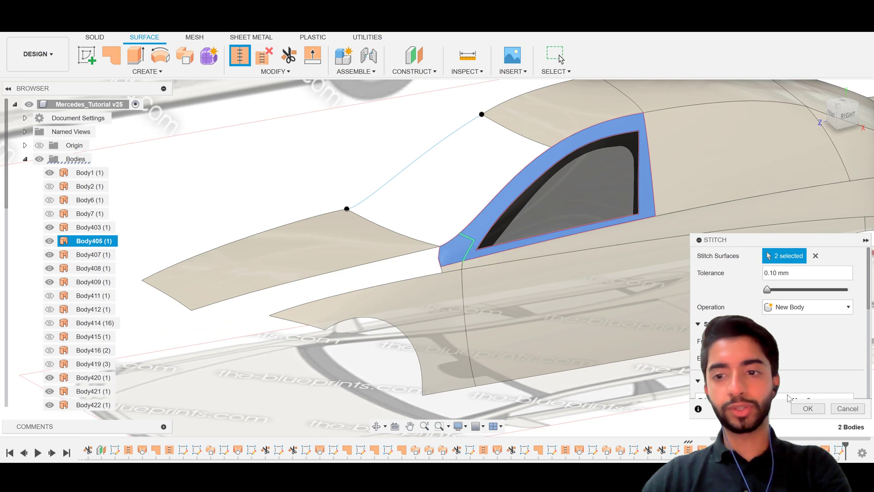
key(Return)
Step: Loft the windshield surface from the front roof edge to the hood's rear edge, using the side frame edge and centreline spline as rails
scroll(437, 187, up, 2)
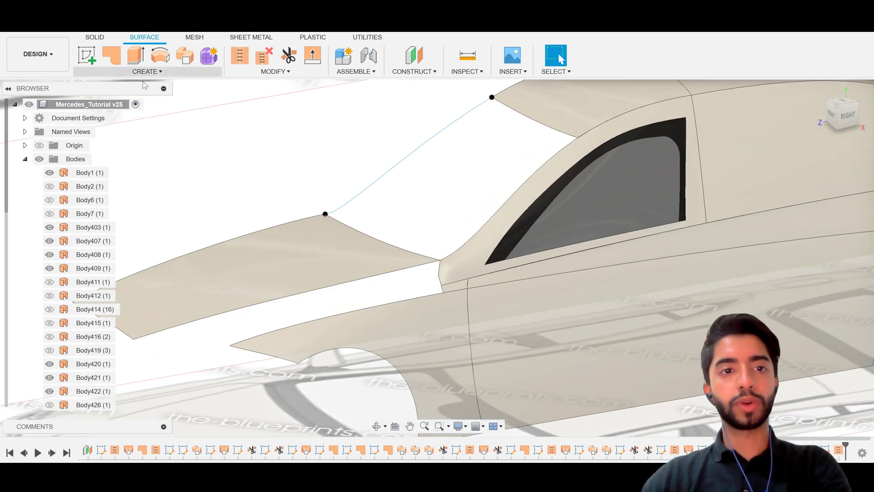
click(145, 72)
click(111, 165)
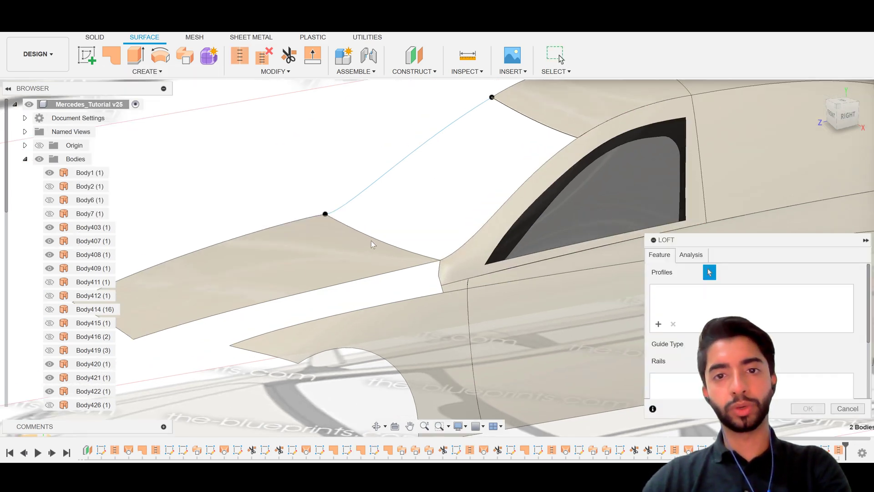
click(384, 245)
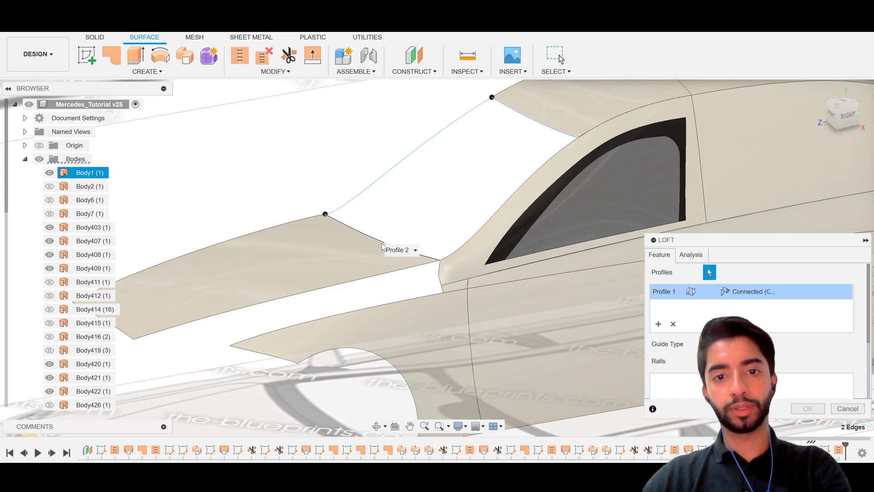
click(385, 241)
click(709, 362)
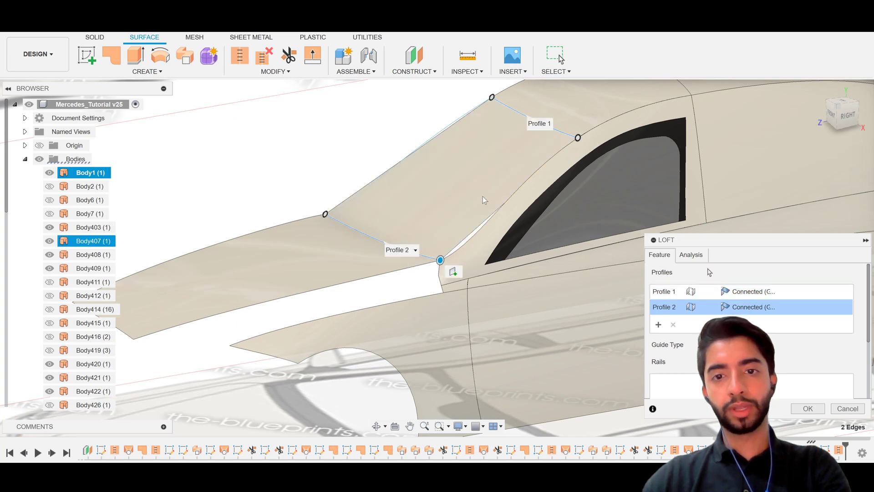
click(514, 190)
click(458, 253)
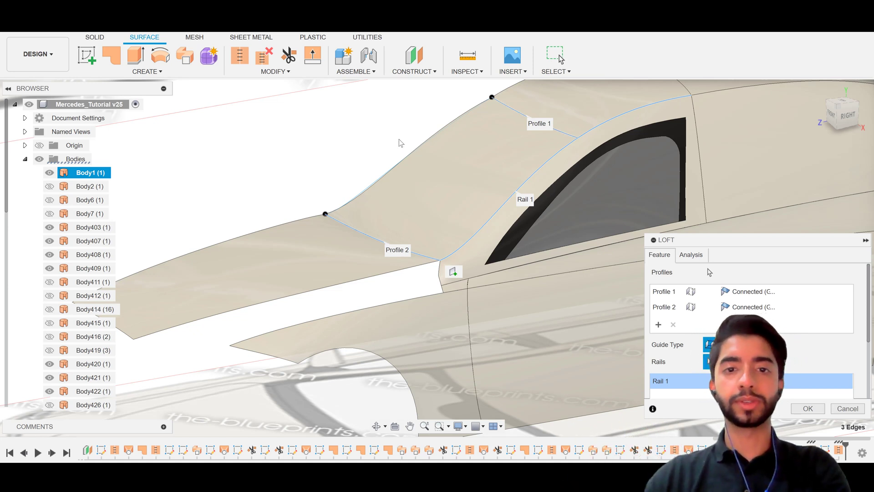
click(417, 157)
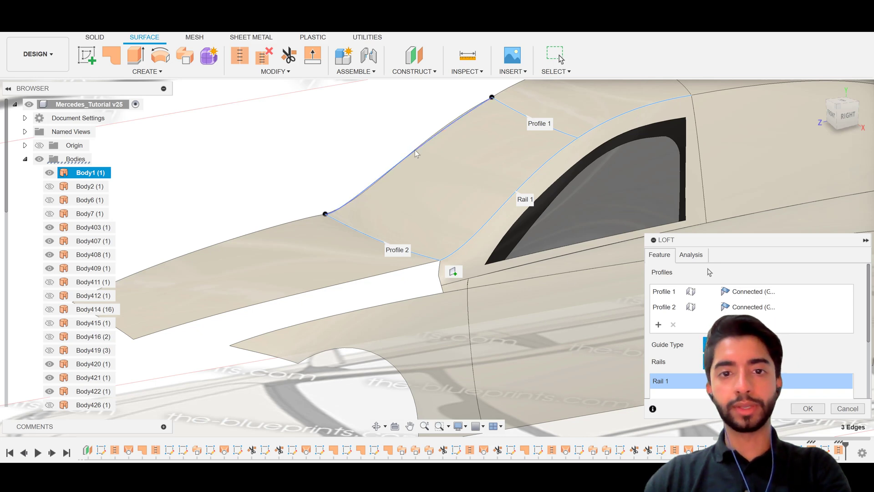
click(807, 408)
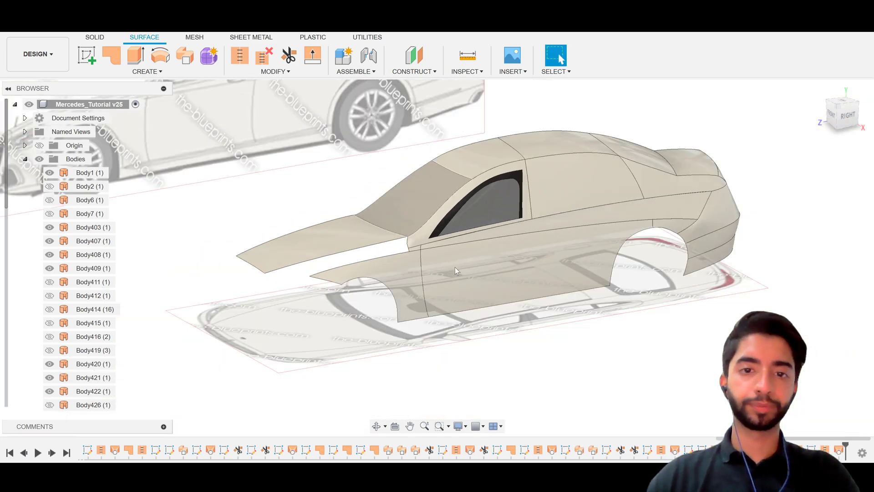
Step: Save the design with the completed windshield surface
scroll(452, 267, down, 2)
shift+middle_drag(432, 246, 412, 241)
key(ctrl+s)
key(Return)
scroll(407, 246, up, 1)
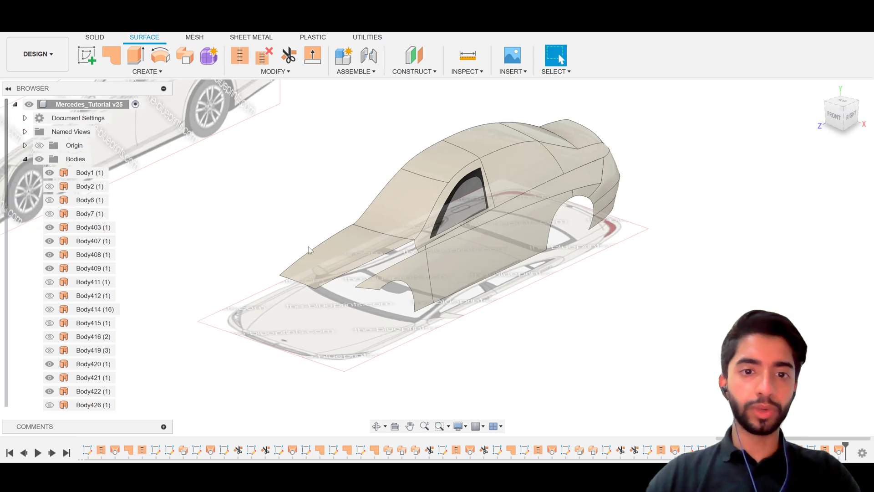
Step: Show the hidden front-end and rear bodies Body2, Body6, Body7, Body411, Body412, Body414, Body415, Body416, Body419, Body426 and Body427
middle_drag(431, 246, 506, 237)
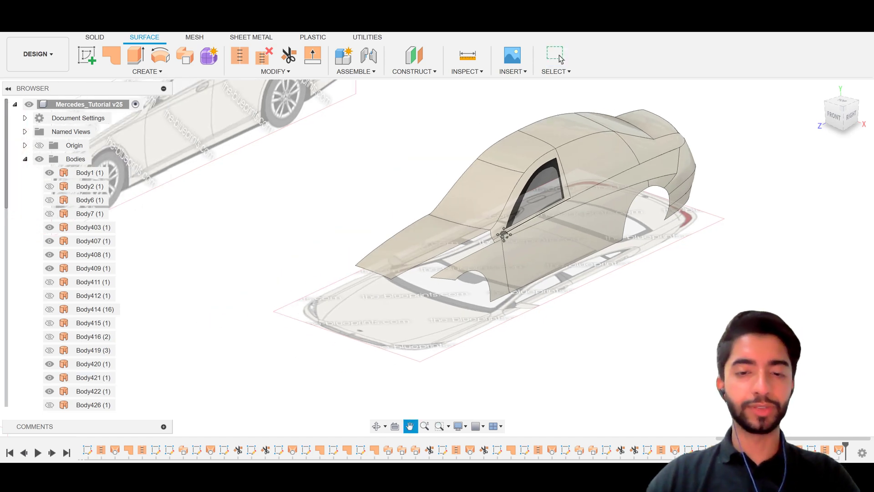
click(85, 187)
shift+click(86, 214)
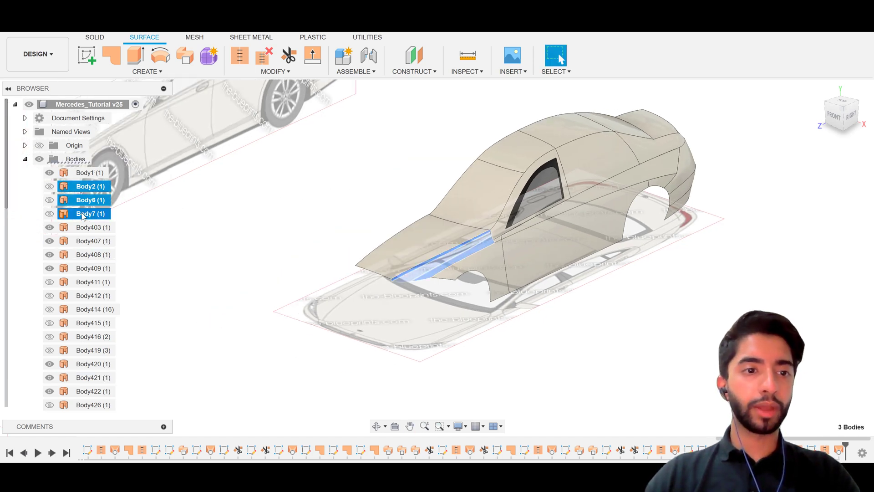
ctrl+click(87, 282)
ctrl+click(86, 297)
ctrl+click(85, 310)
ctrl+click(84, 322)
ctrl+click(82, 337)
ctrl+click(81, 349)
scroll(84, 308, down, 4)
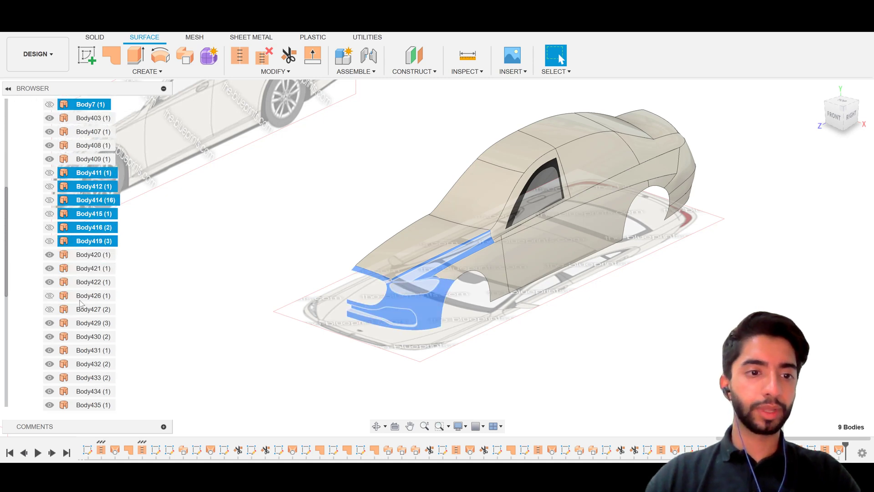
ctrl+click(80, 296)
ctrl+click(82, 310)
scroll(83, 310, down, 5)
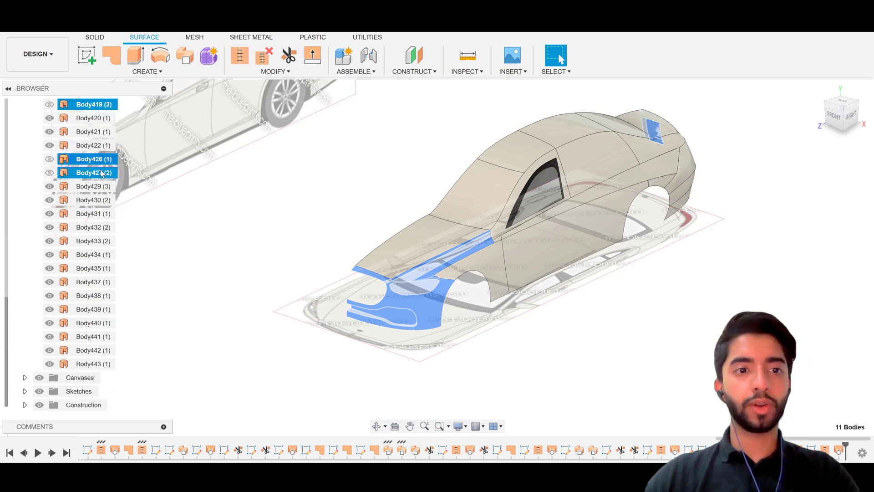
right_click(105, 179)
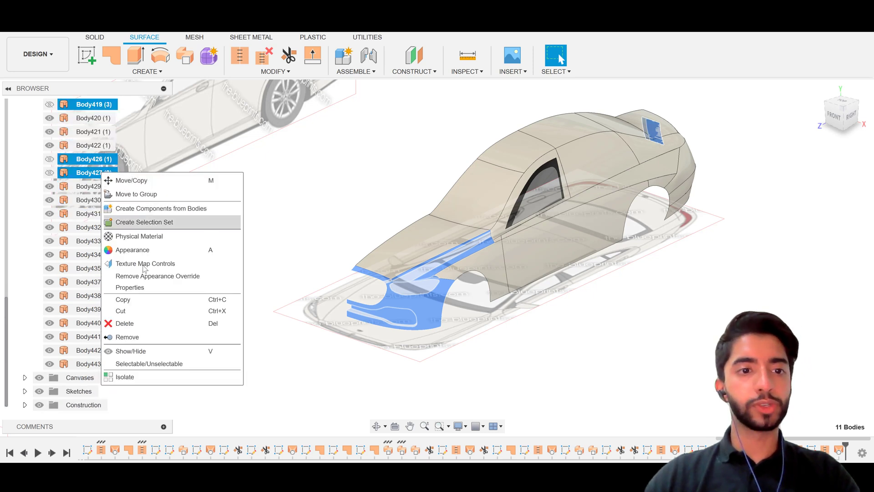
click(140, 350)
click(474, 331)
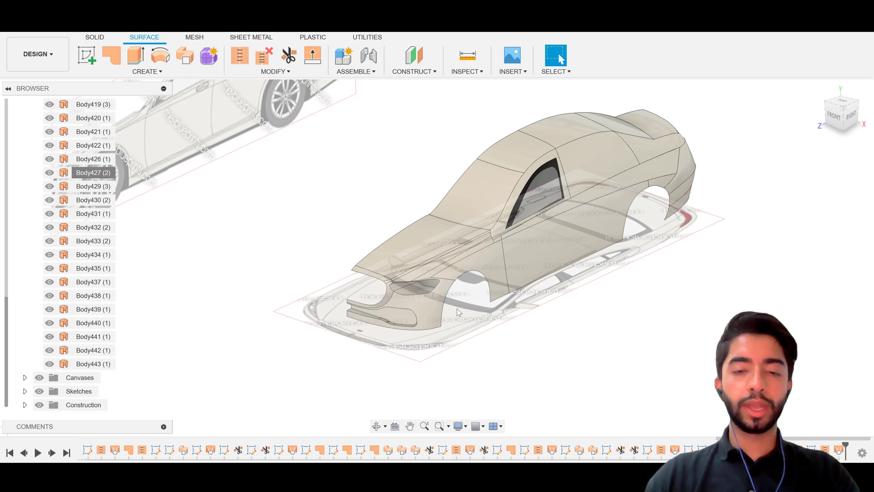
Step: Hide all the blueprint canvases so that only the car surfaces are displayed
scroll(457, 308, up, 2)
scroll(457, 308, up, 1)
scroll(457, 308, down, 3)
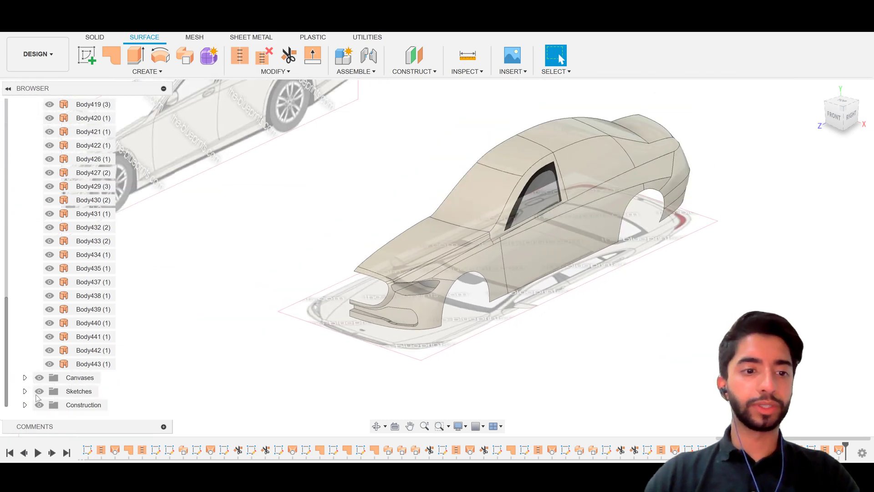
click(39, 377)
Step: Remove Body427, the surplus surface protruding past the centre plane at the car's rear
scroll(520, 340, down, 1)
scroll(490, 305, up, 2)
shift+middle_drag(526, 294, 663, 279)
scroll(596, 221, up, 5)
scroll(596, 221, up, 3)
click(587, 207)
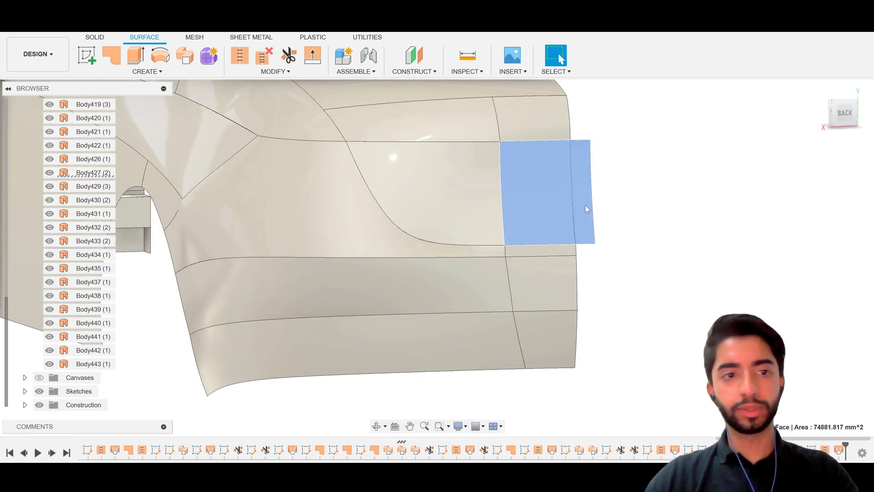
click(49, 172)
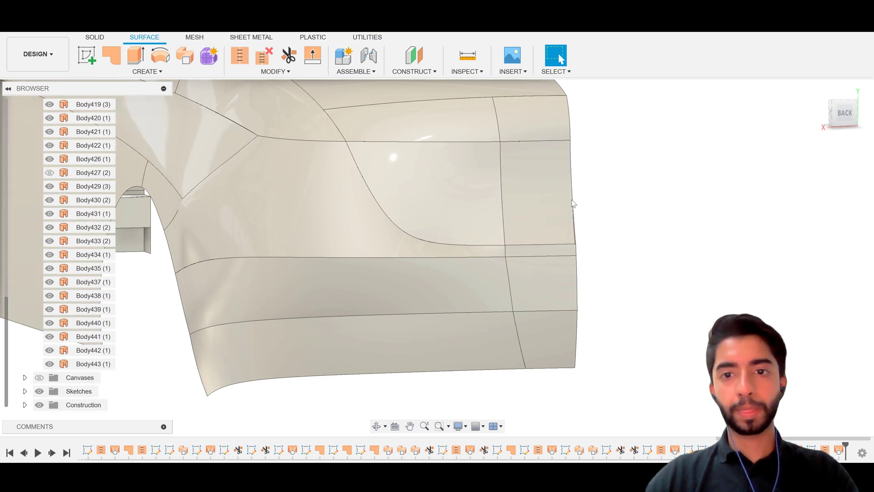
right_click(94, 173)
click(120, 340)
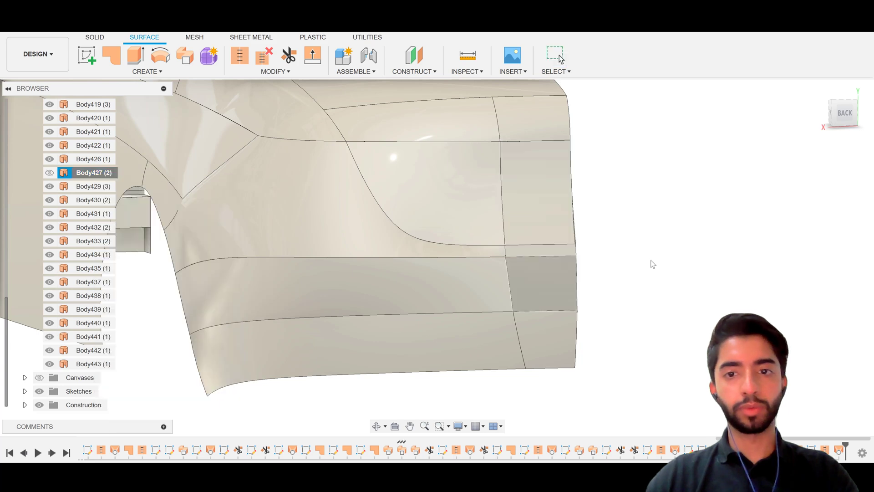
Step: Mirror all visible surface bodies of the half car across its vertical centre plane with the New Body operation
scroll(651, 260, down, 5)
shift+middle_drag(572, 237, 712, 258)
scroll(504, 234, down, 3)
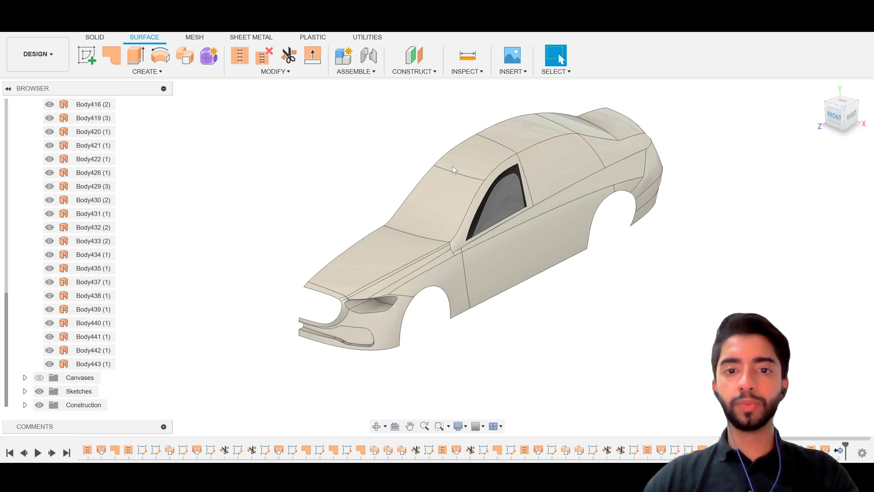
click(833, 115)
click(142, 75)
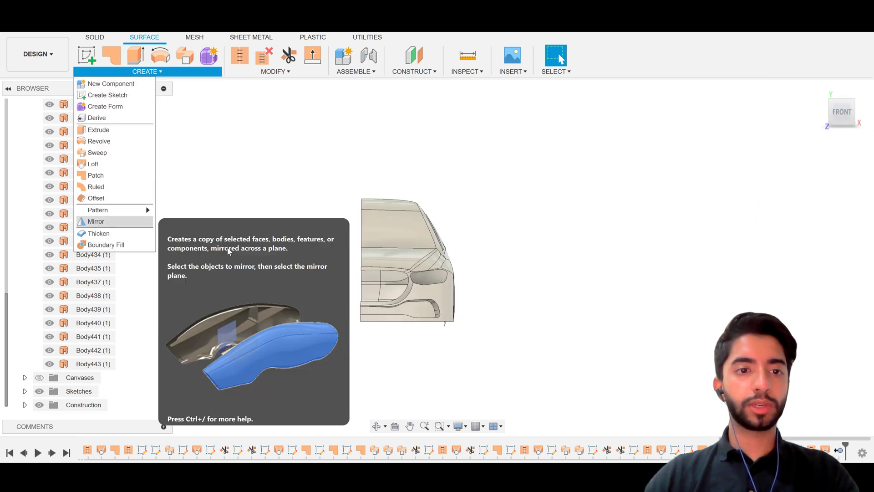
click(95, 221)
drag(231, 113, 503, 361)
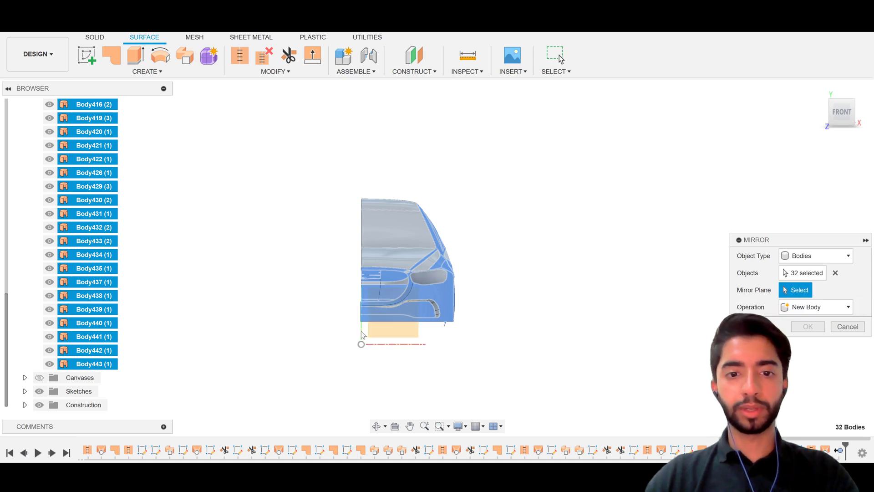
click(796, 308)
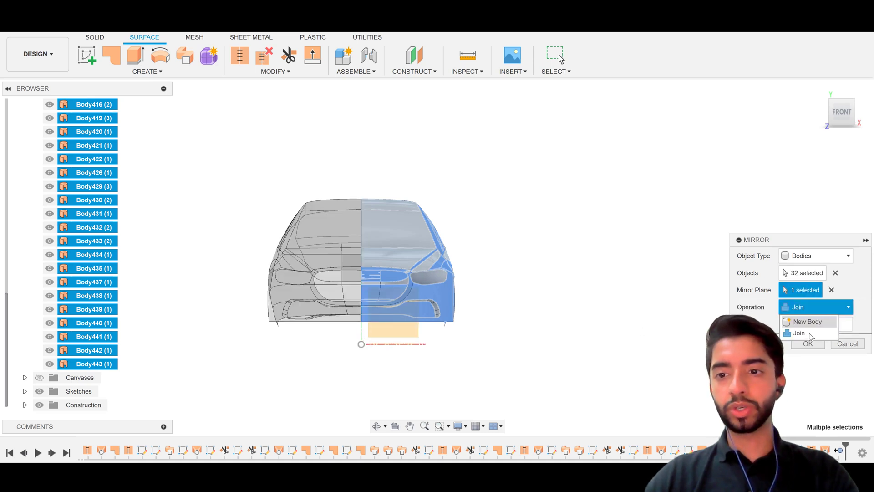
click(806, 322)
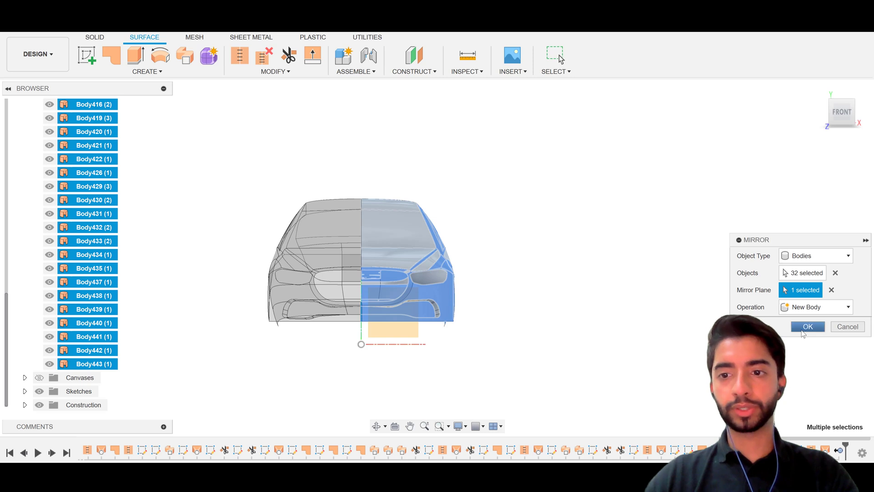
click(807, 326)
Step: Examine the mirrored car in perspective, checking the bonnet, grille opening, headlight recesses and front bumper
scroll(496, 246, down, 2)
shift+middle_drag(426, 305, 359, 302)
scroll(360, 303, down, 2)
scroll(360, 303, up, 4)
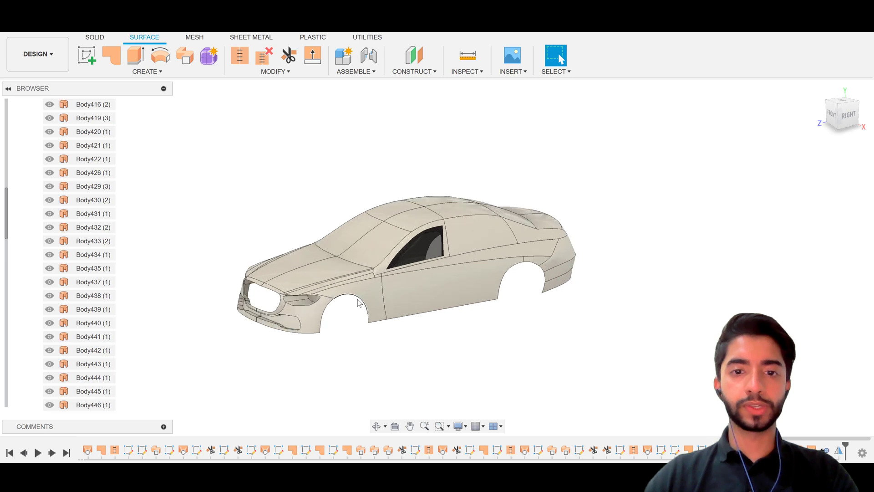
right_click(849, 122)
click(773, 152)
scroll(275, 295, up, 4)
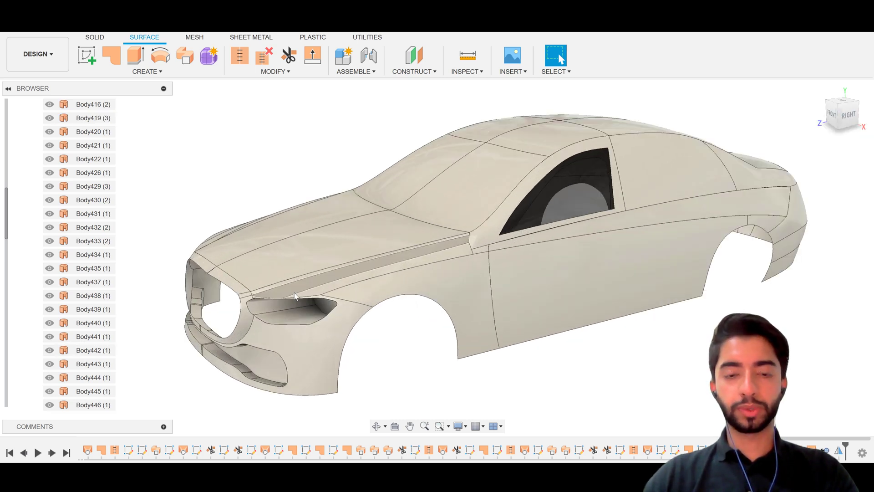
shift+middle_drag(296, 296, 358, 305)
scroll(359, 306, up, 1)
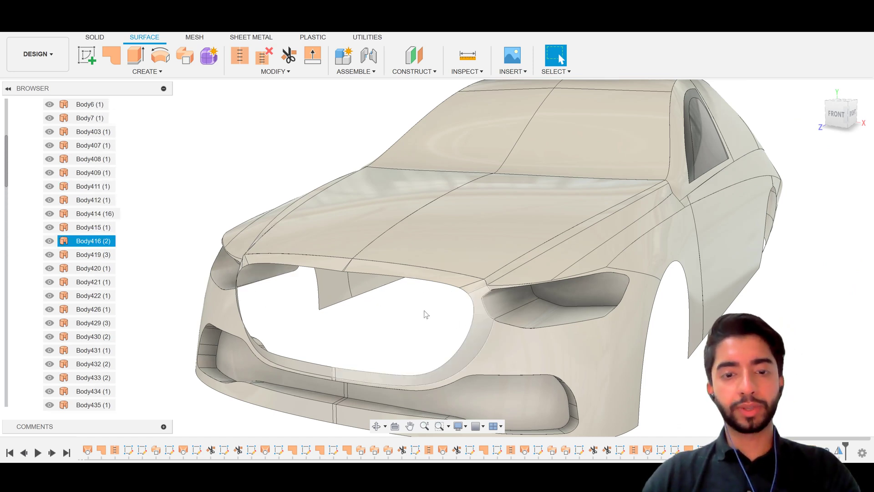
scroll(494, 307, down, 1)
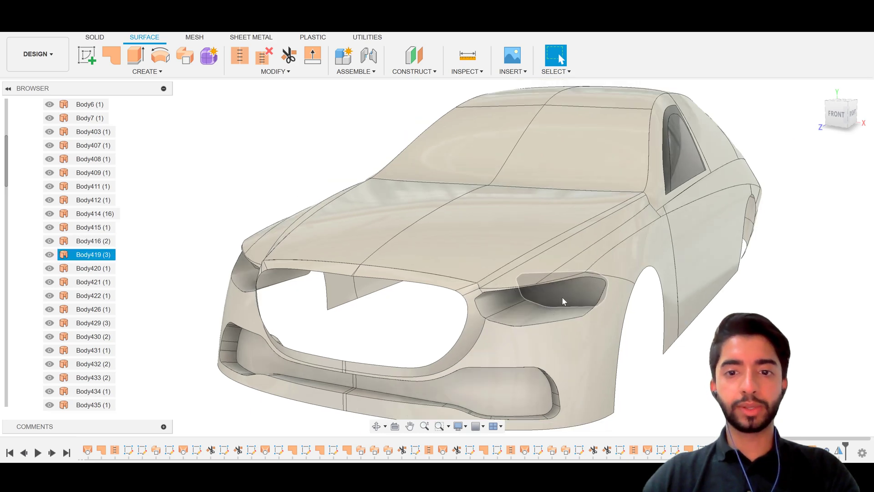
key(Escape)
Step: Examine the car's rear end close up, checking the seam along the centre of the boot lid
shift+middle_drag(535, 385, 432, 326)
click(432, 325)
scroll(455, 346, up, 2)
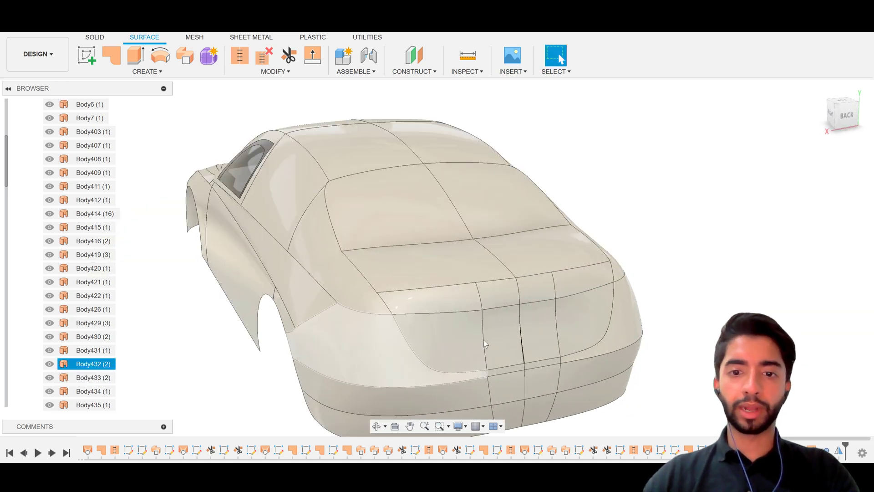
scroll(522, 348, up, 5)
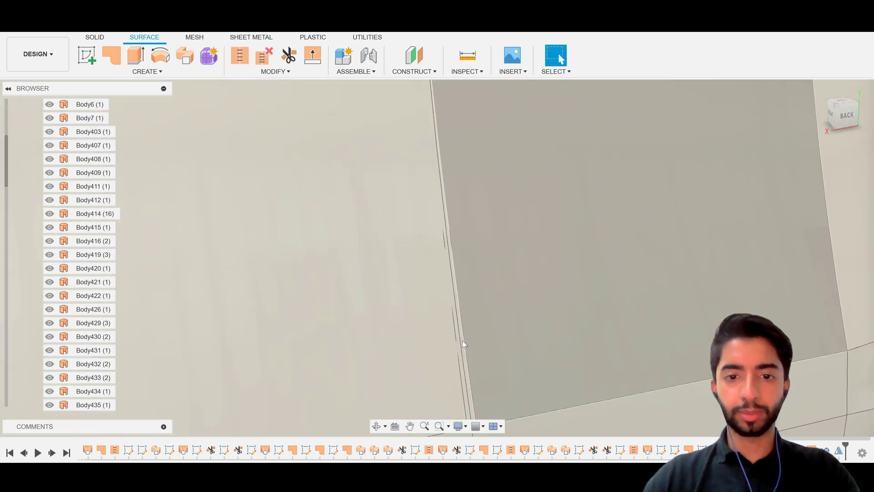
scroll(462, 341, down, 10)
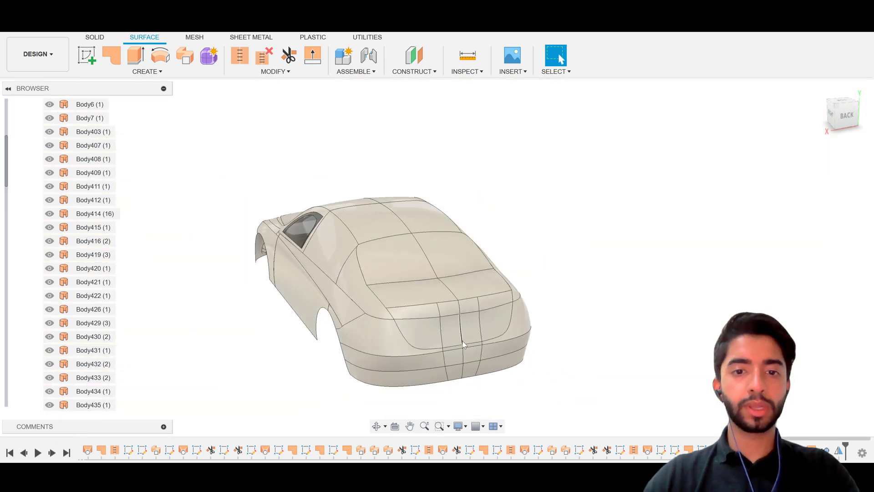
shift+middle_drag(462, 341, 417, 322)
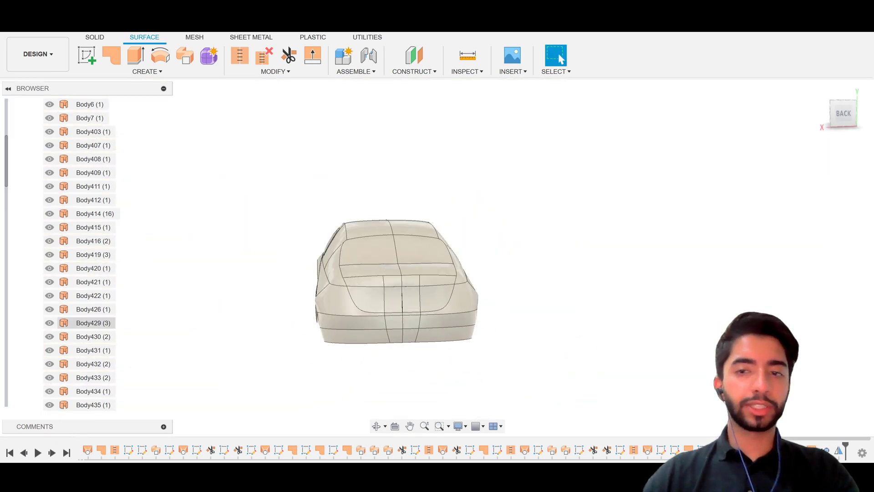
Step: Display the blueprint canvases in orthographic projection and compare the mirrored body with them from the back and right side
right_click(844, 115)
click(805, 132)
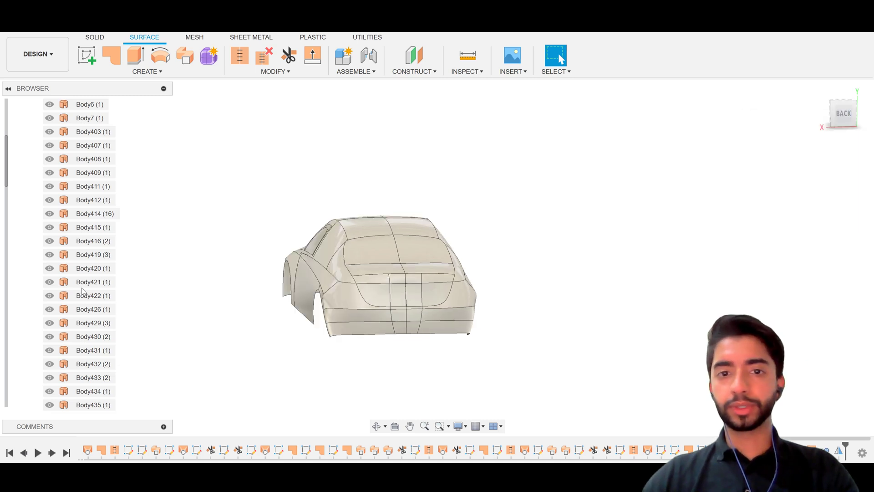
scroll(77, 341, down, 2)
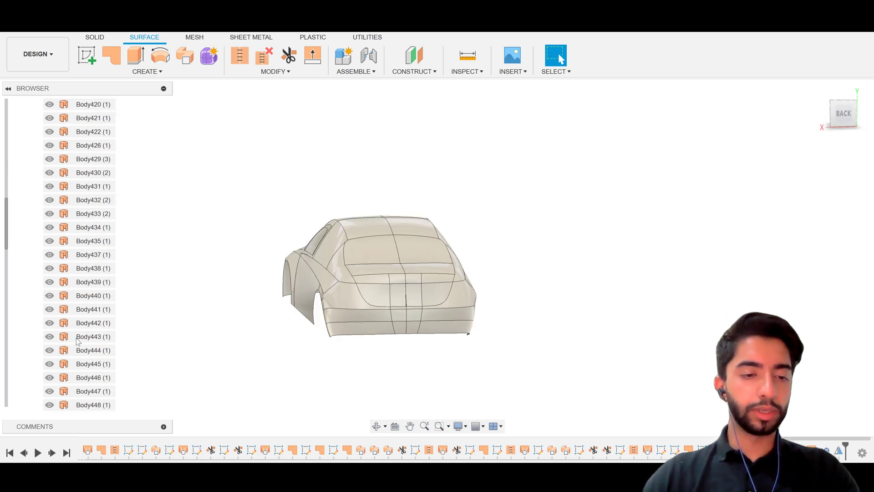
scroll(77, 344, down, 3)
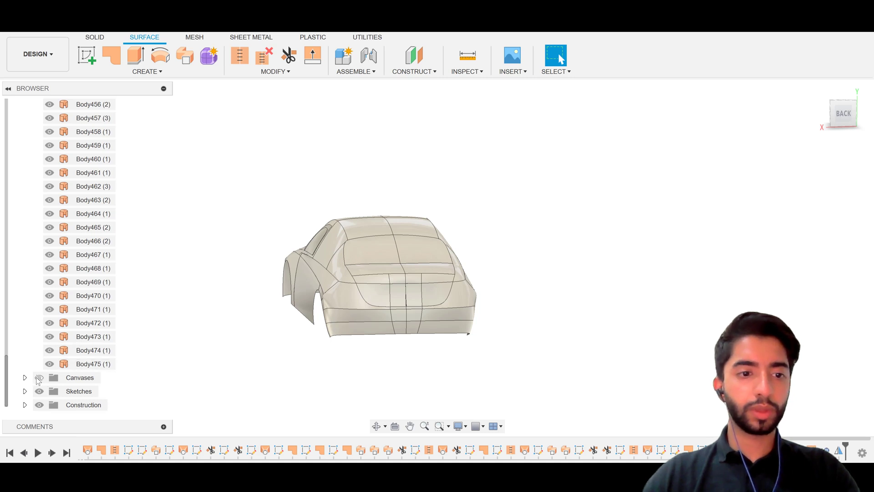
click(39, 378)
click(840, 119)
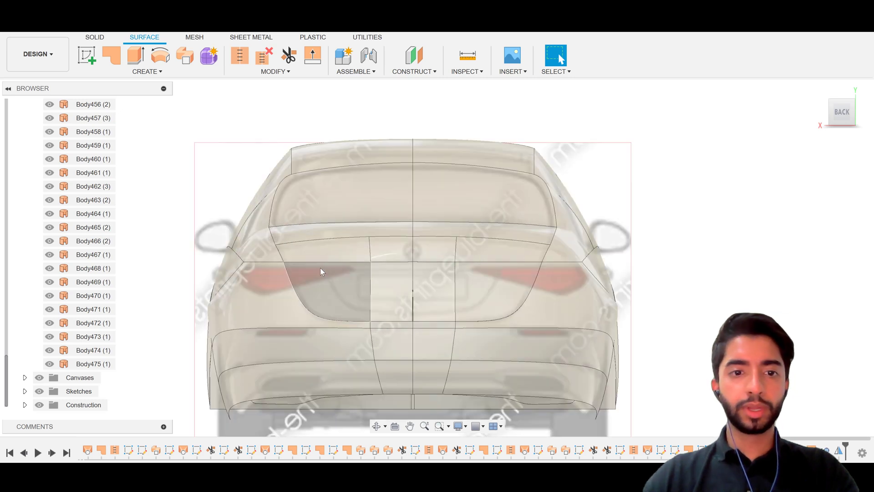
click(242, 287)
key(Escape)
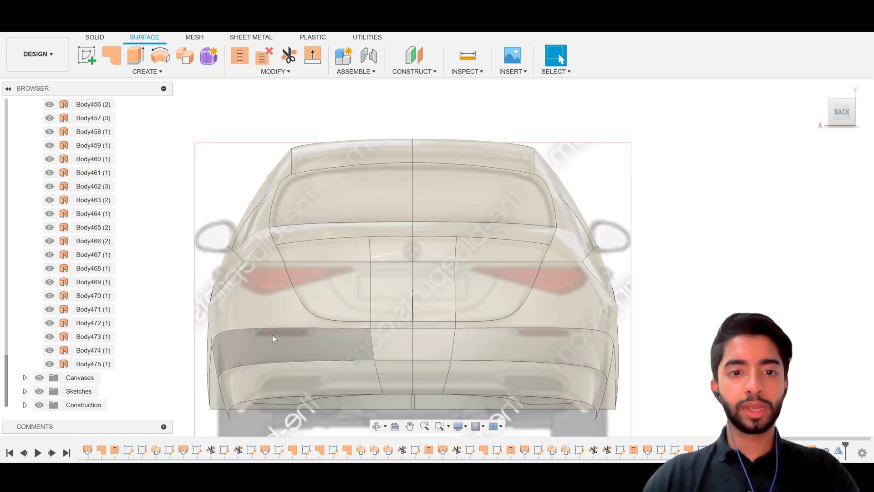
click(289, 340)
click(699, 338)
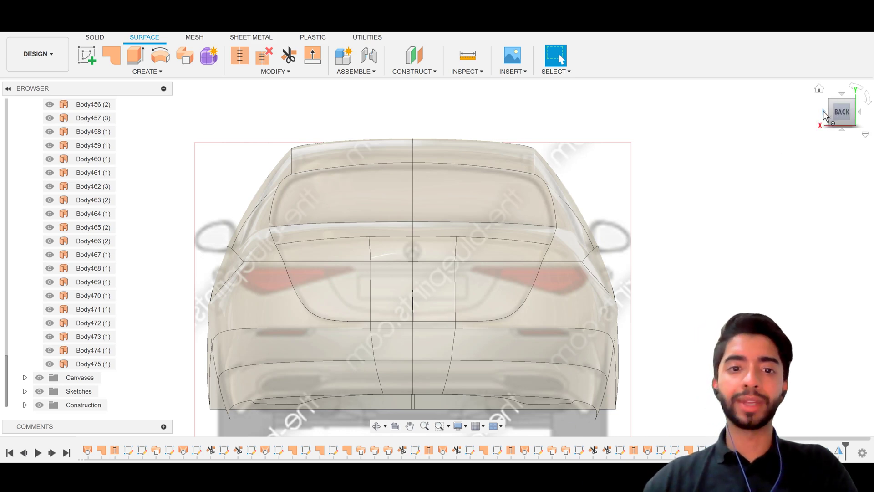
click(823, 110)
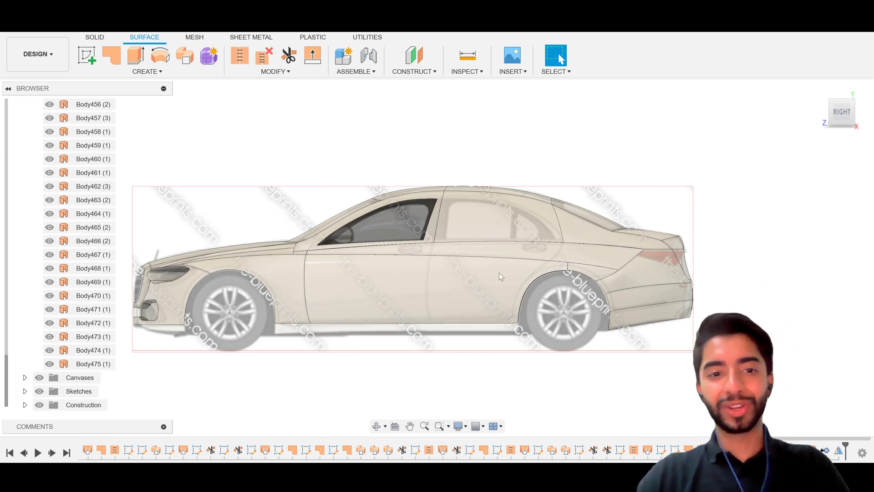
Step: Undo the mirror and the canvas display, and save the design with the half car body
shift+middle_drag(499, 272, 377, 276)
shift+middle_drag(290, 292, 515, 263)
click(741, 127)
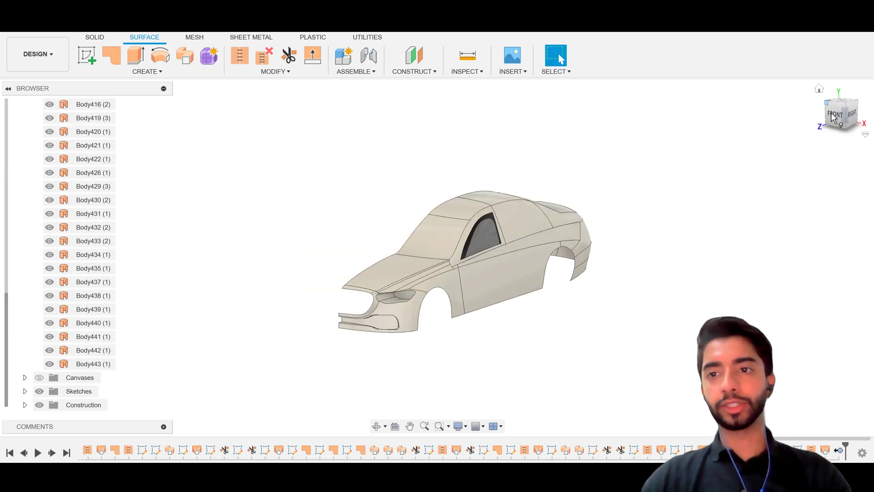
key(ctrl+s)
click(439, 254)
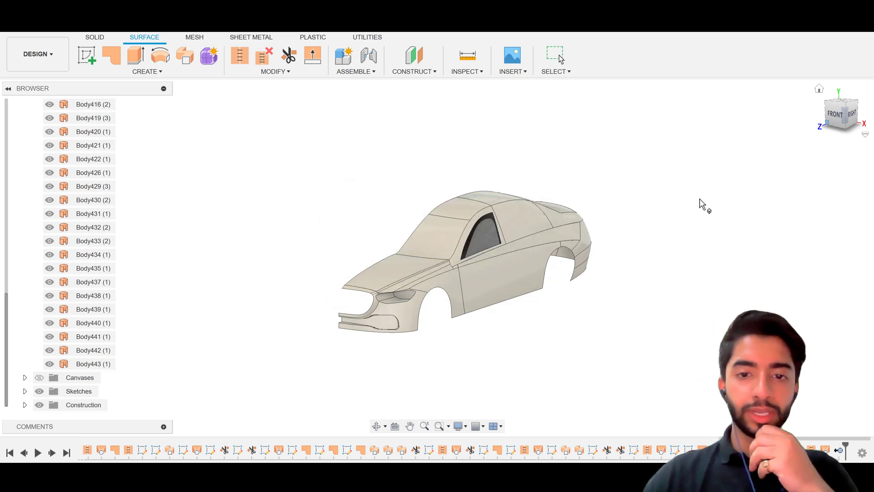